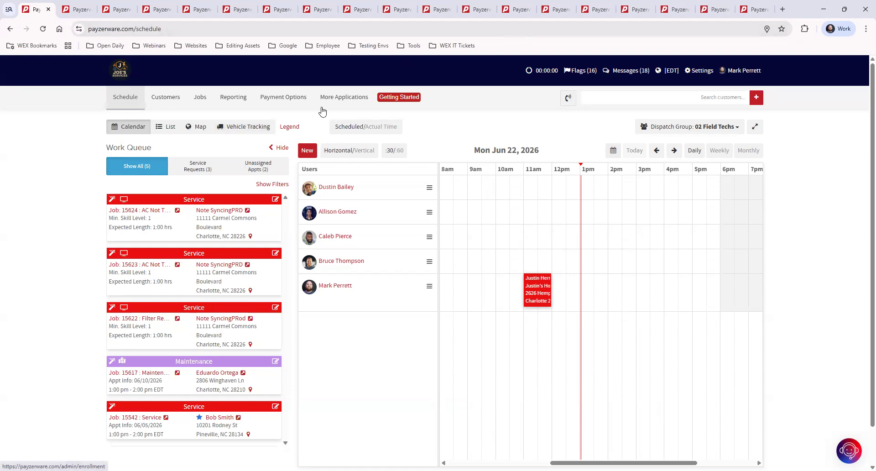
# Step: Switch to the Proposals + Invoices job and collapse its proposals, invoices and appointments sections
pyautogui.click(75, 10)
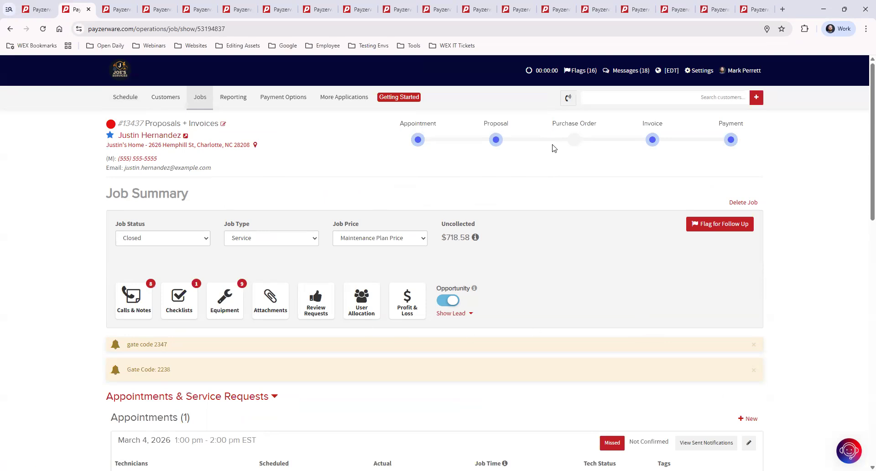
pyautogui.scroll(-5, 561, 155)
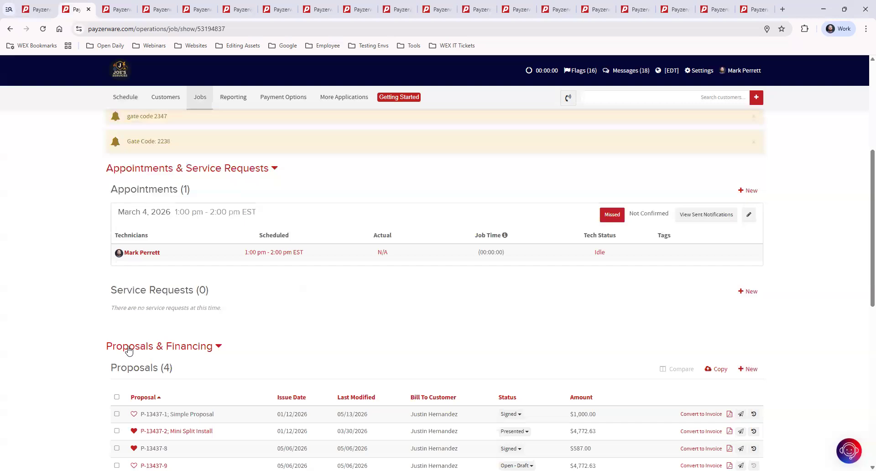
pyautogui.click(128, 350)
pyautogui.scroll(-3, 166, 327)
pyautogui.click(183, 300)
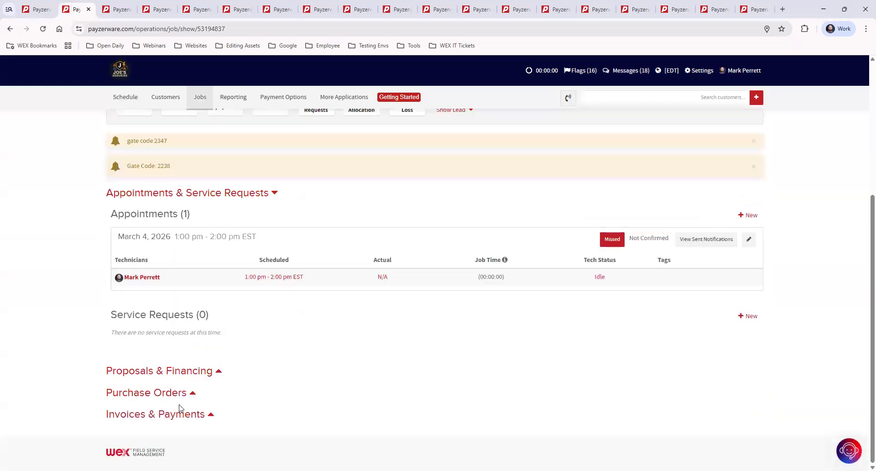
pyautogui.click(154, 194)
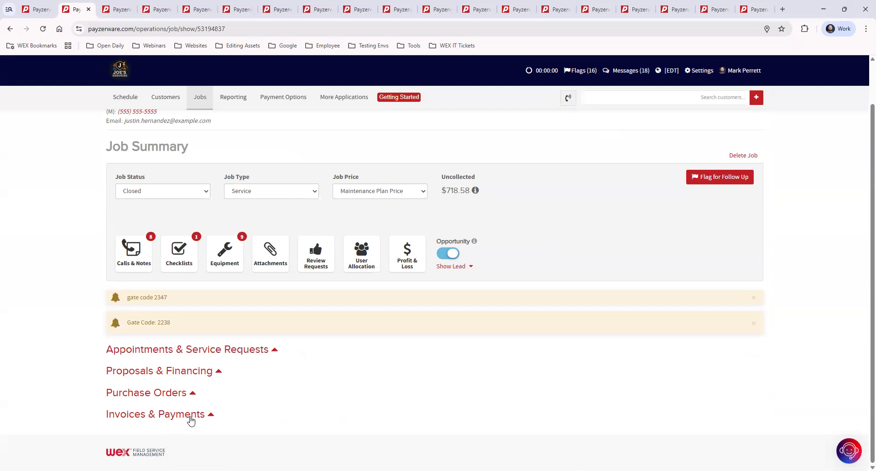
# Step: Expand the job's Proposals & Financing section to show its list of proposals
pyautogui.click(206, 370)
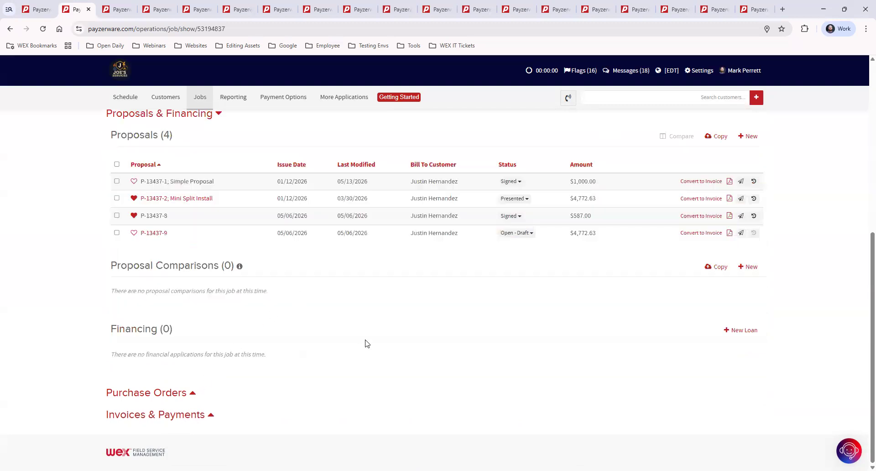
pyautogui.scroll(4, 365, 342)
pyautogui.scroll(-1, 244, 289)
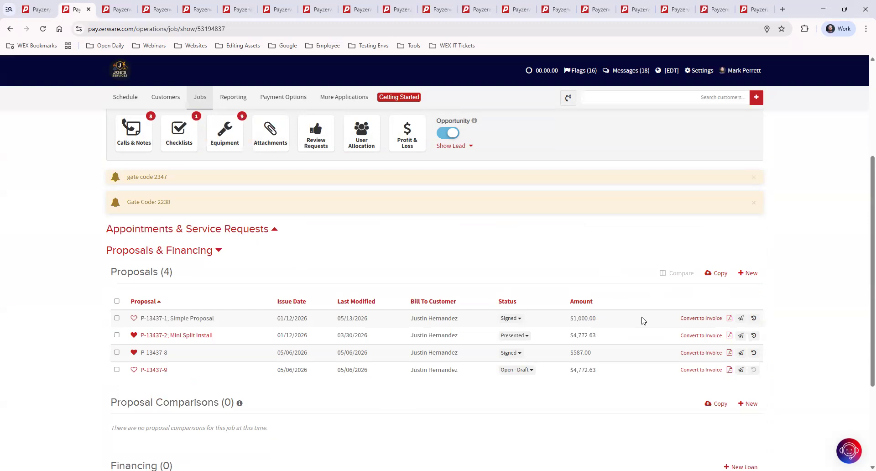
# Step: Open the dialog for copying an existing proposal, compare its list with and without the Favorites filter, and close it
pyautogui.click(719, 274)
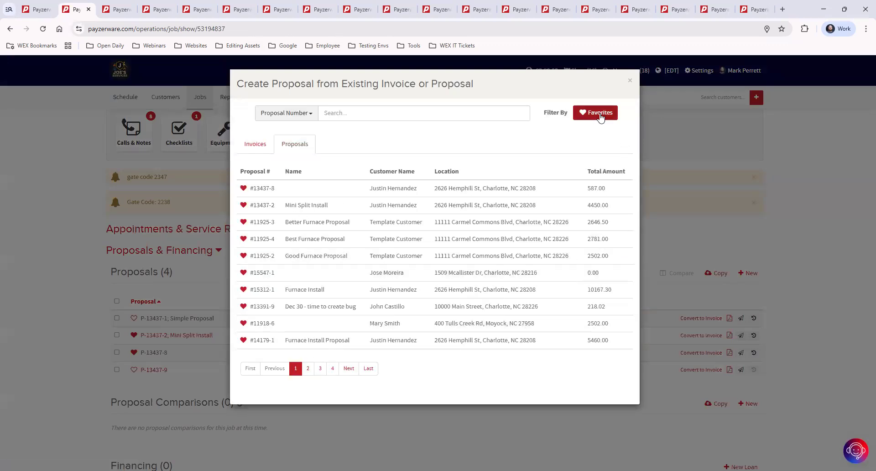
pyautogui.click(592, 115)
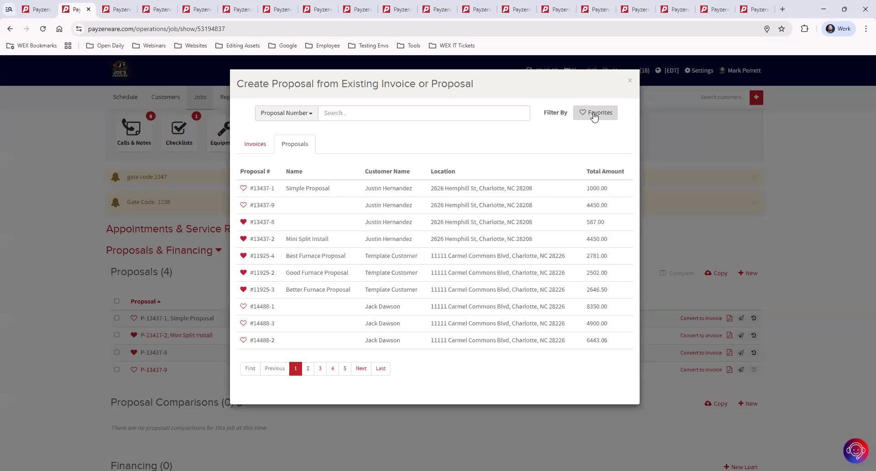
pyautogui.click(594, 117)
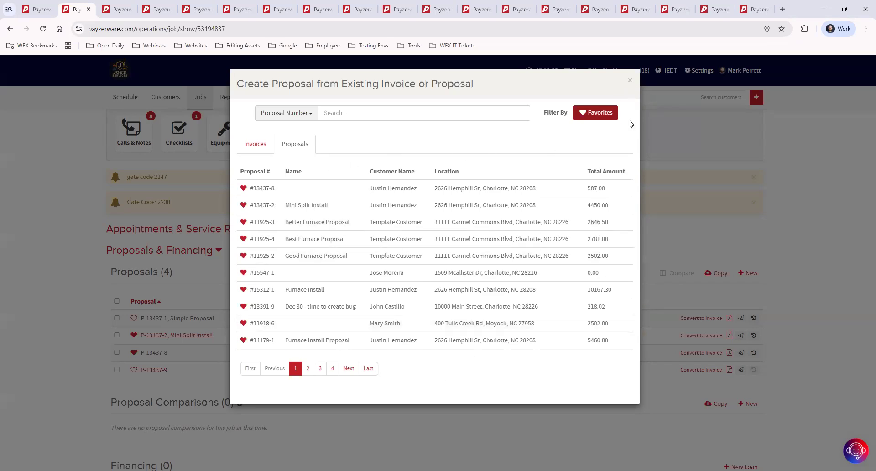
pyautogui.click(630, 84)
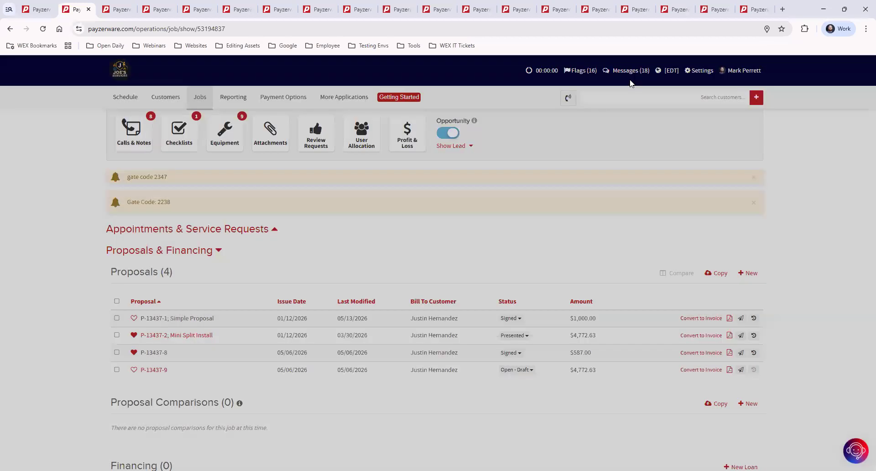
# Step: Preview the Simple Proposal as a PDF, examine its business address, customer address and job details, and close it
pyautogui.click(728, 319)
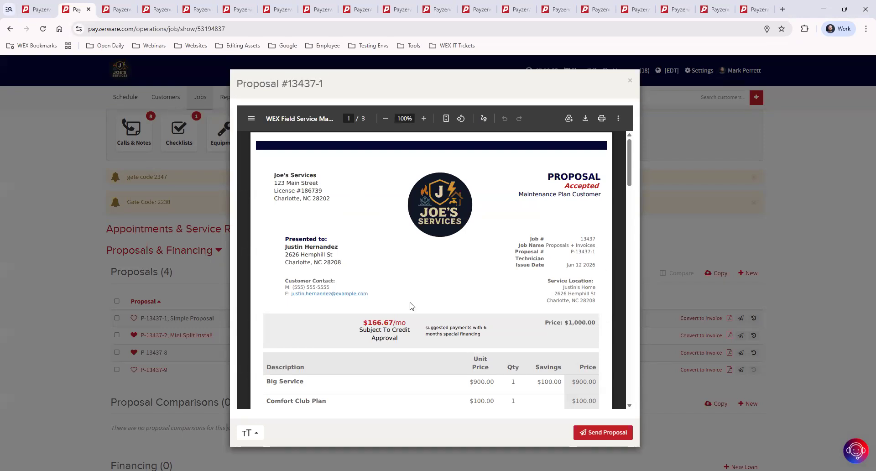
pyautogui.moveTo(289, 186); pyautogui.dragTo(337, 200)
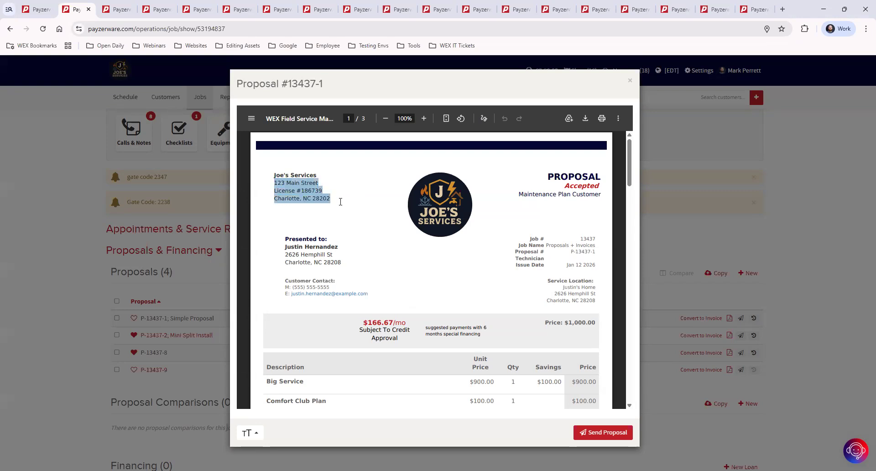
pyautogui.moveTo(291, 254); pyautogui.dragTo(537, 257)
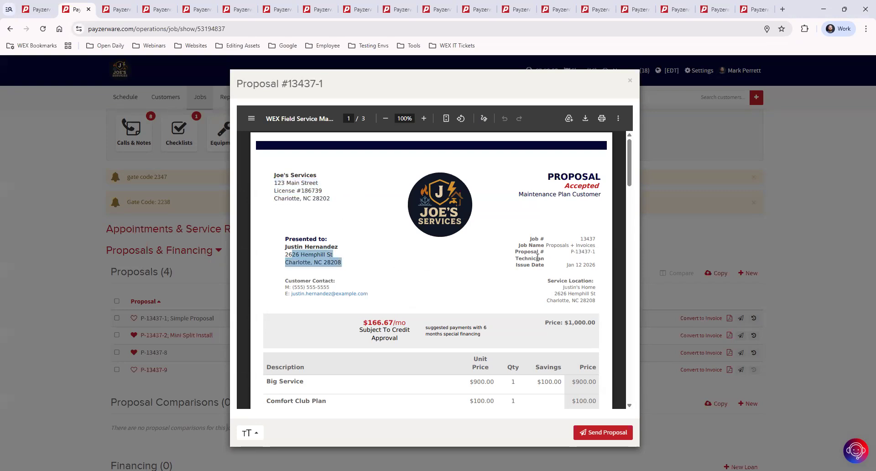
pyautogui.click(578, 255)
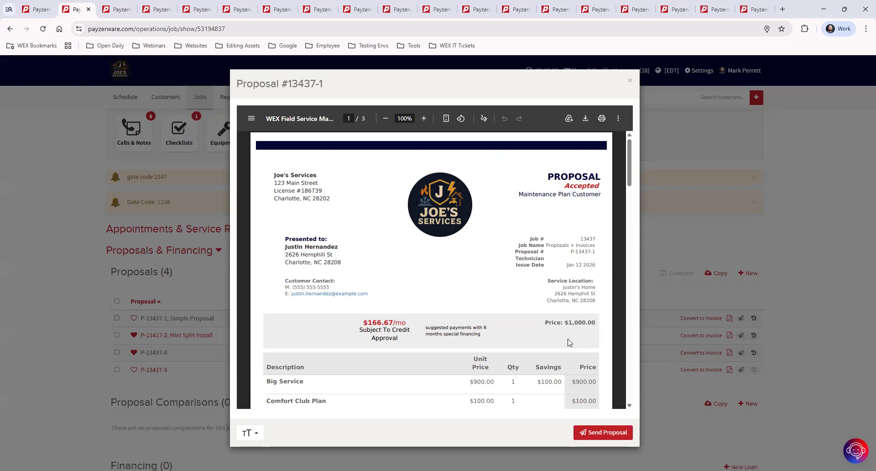
pyautogui.click(629, 80)
# Step: Expand the Invoices & Payments section and review the job's invoices and payments alongside the proposals' invoice conversion options
pyautogui.scroll(-3, 802, 313)
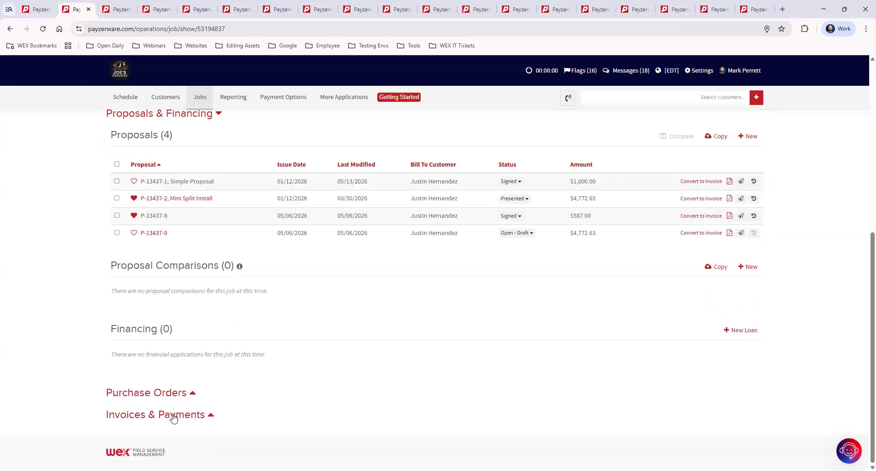
pyautogui.click(173, 416)
pyautogui.scroll(-4, 397, 319)
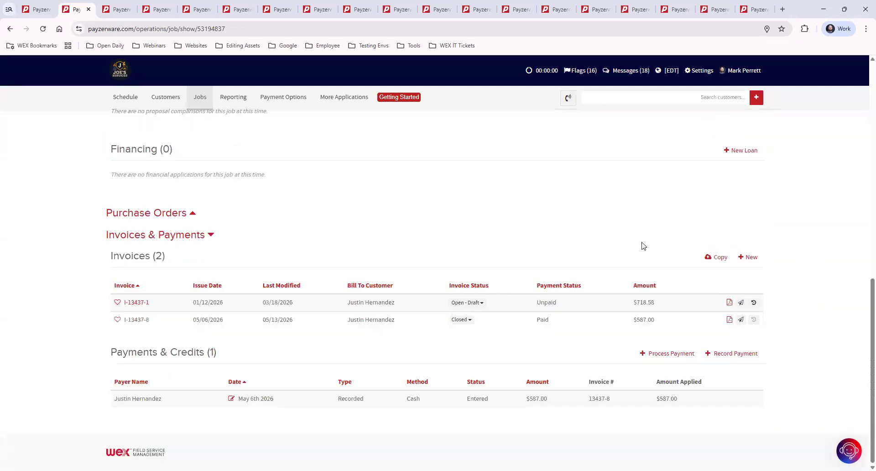
pyautogui.scroll(3, 659, 218)
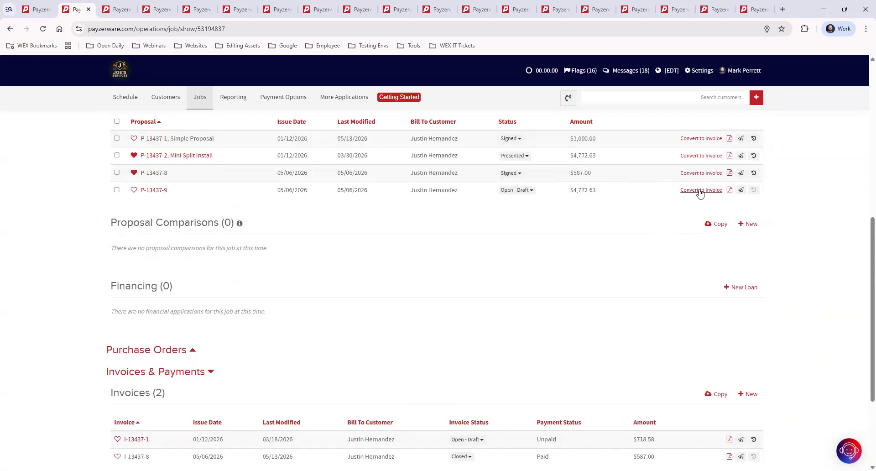
pyautogui.scroll(-1, 709, 317)
pyautogui.scroll(-3, 730, 310)
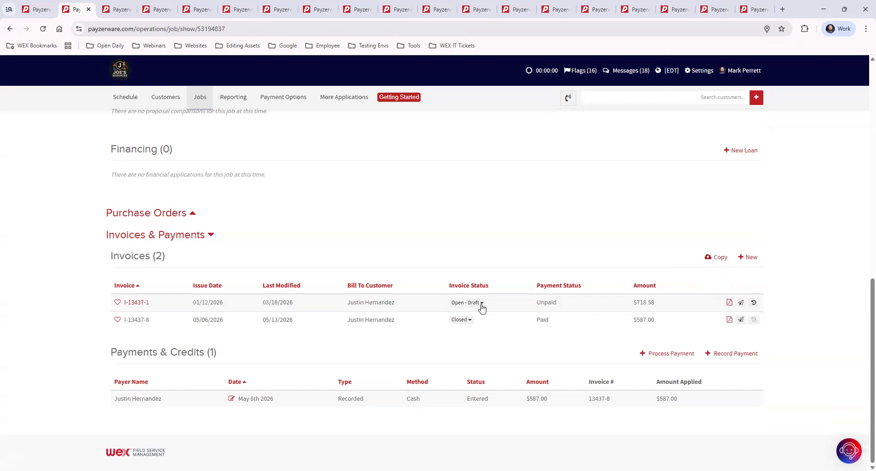
# Step: Preview the unpaid draft invoice as a PDF, examine the status under its title, and close the preview
pyautogui.click(729, 303)
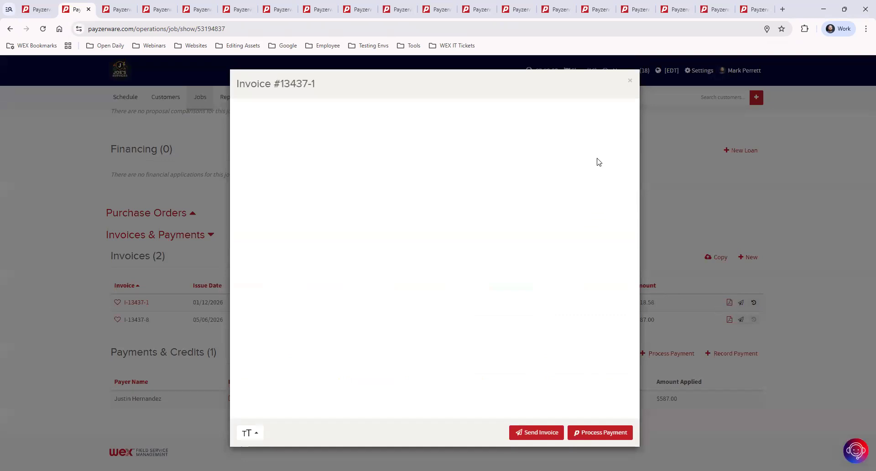
pyautogui.moveTo(561, 177)
pyautogui.mouseDown()
pyautogui.moveTo(606, 183)
pyautogui.moveTo(566, 186)
pyautogui.mouseUp()
pyautogui.click(602, 187)
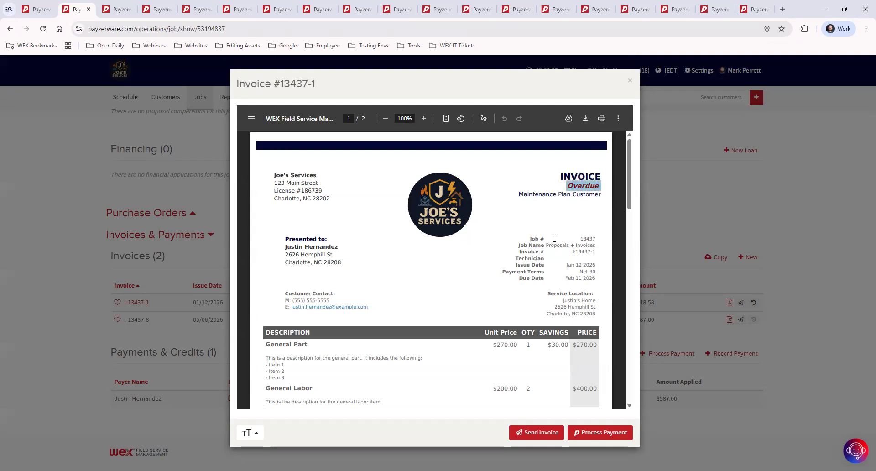
pyautogui.click(603, 187)
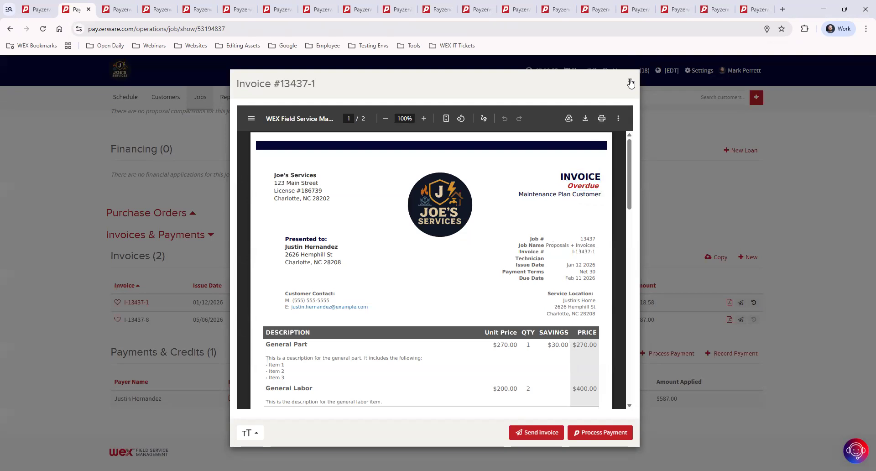
pyautogui.click(631, 84)
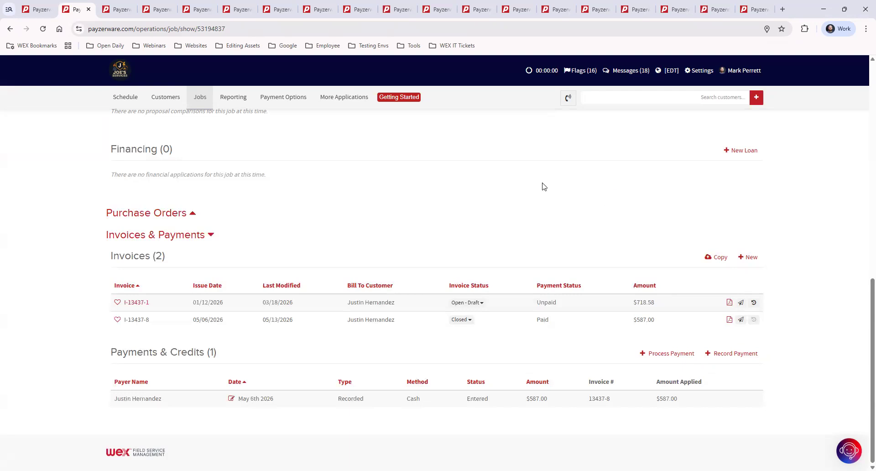
# Step: Switch to the Business Details settings under Jobs and dismiss the notice about changes shown on proposals and invoices
pyautogui.click(115, 9)
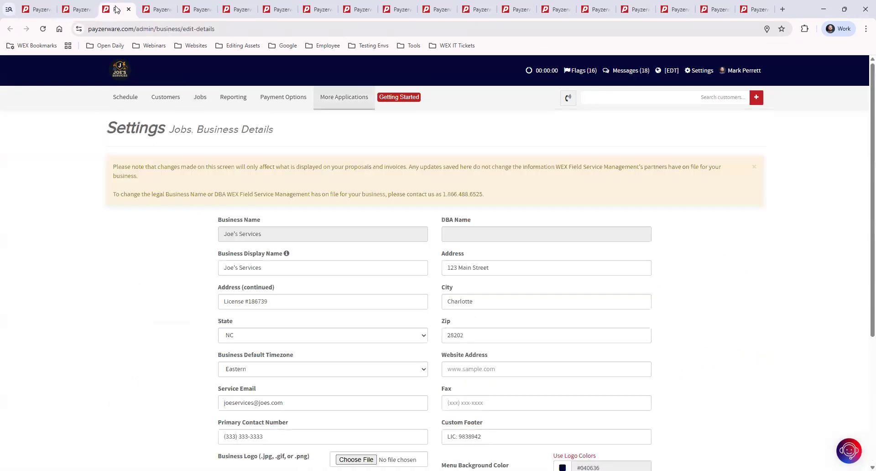
pyautogui.click(701, 73)
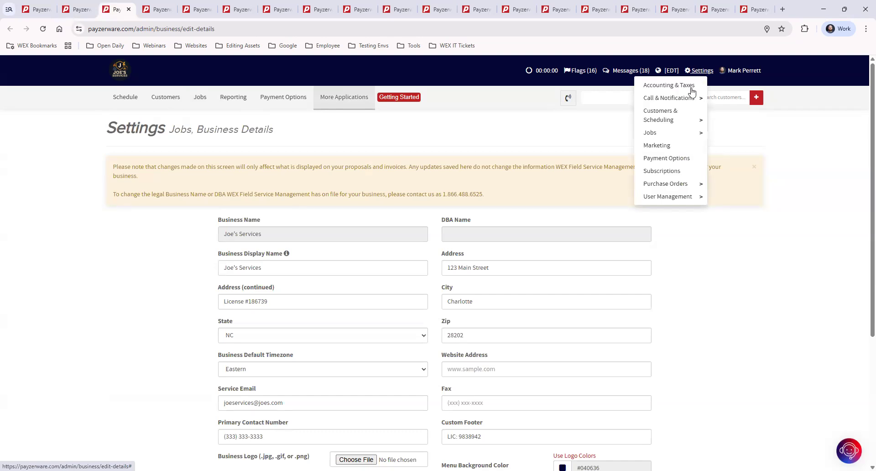
pyautogui.moveTo(679, 137)
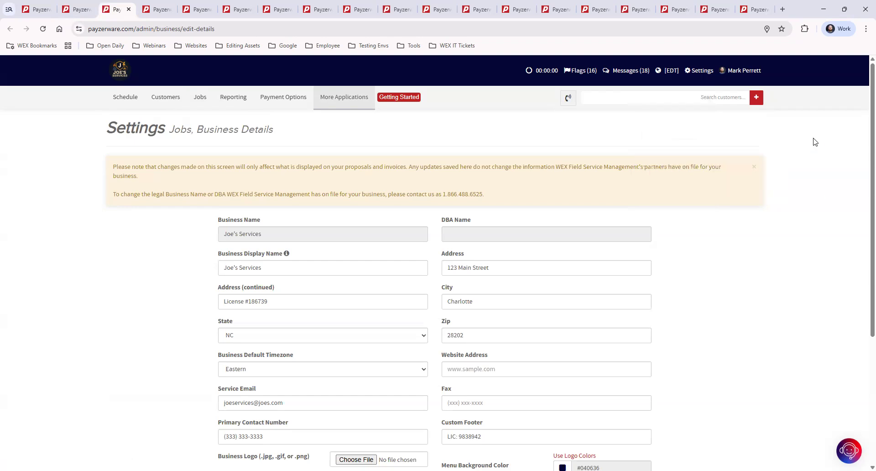
pyautogui.click(754, 169)
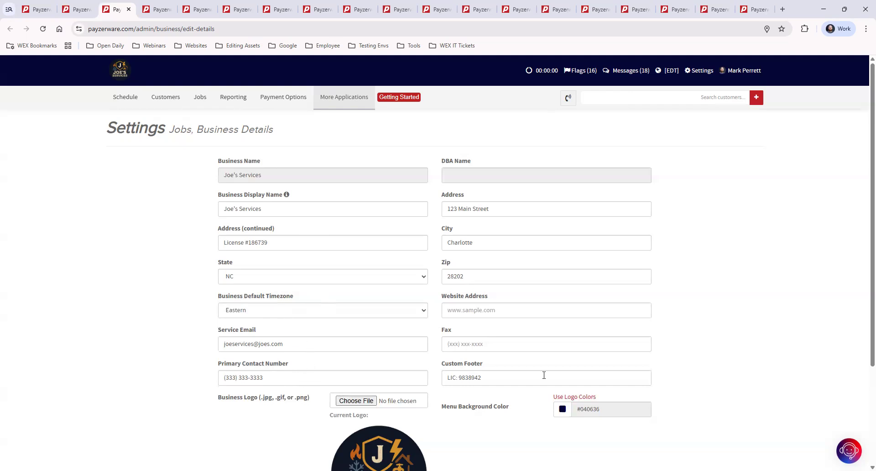
# Step: Examine the Custom Footer, business logo and menu background color settings in Business Details
pyautogui.click(508, 377)
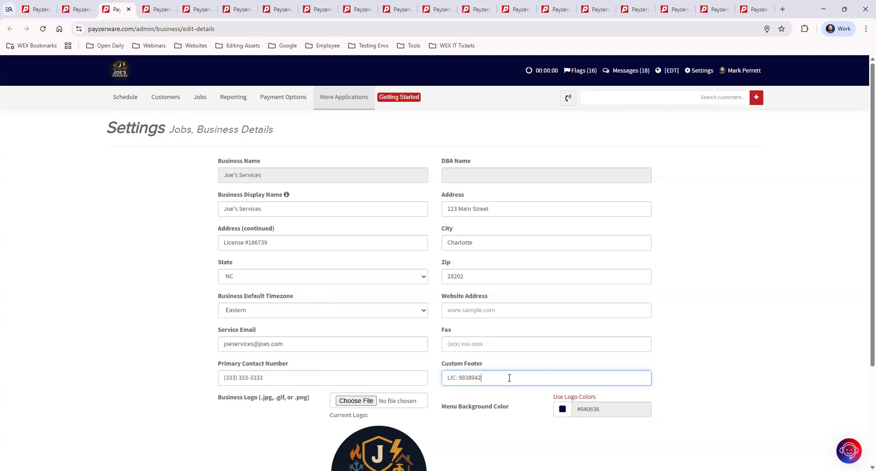
pyautogui.moveTo(506, 377); pyautogui.dragTo(446, 375)
pyautogui.click(466, 398)
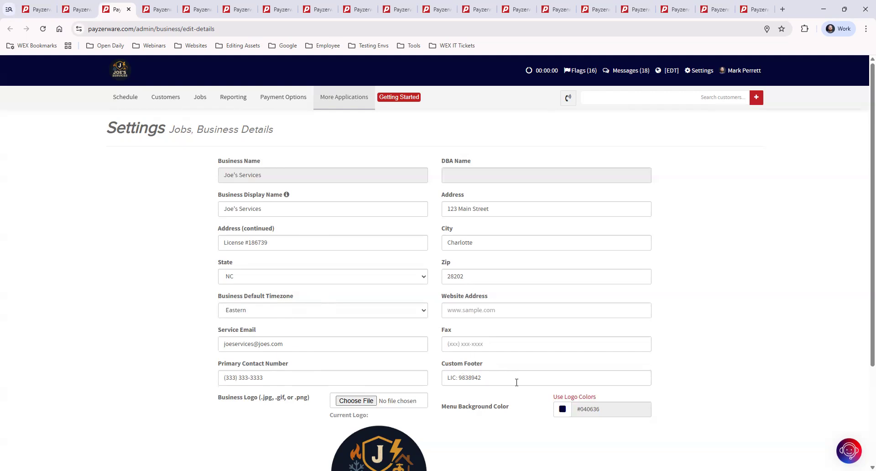
pyautogui.scroll(-3, 401, 309)
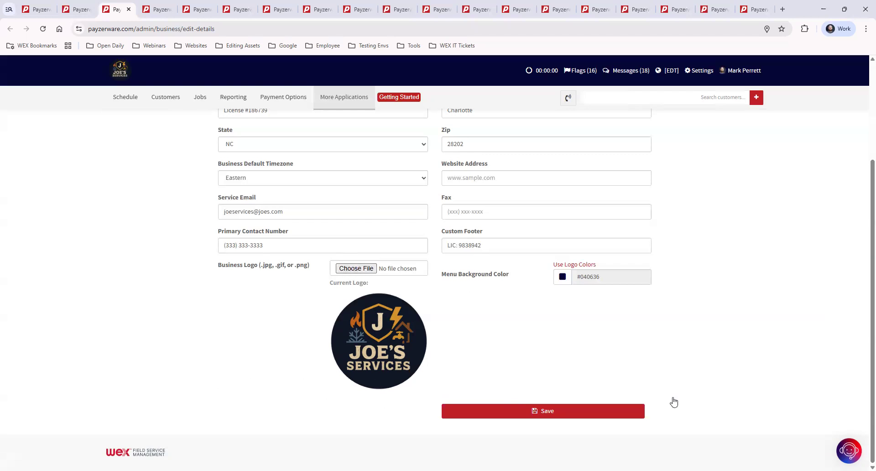
pyautogui.scroll(2, 704, 383)
pyautogui.scroll(-2, 699, 384)
pyautogui.scroll(3, 579, 427)
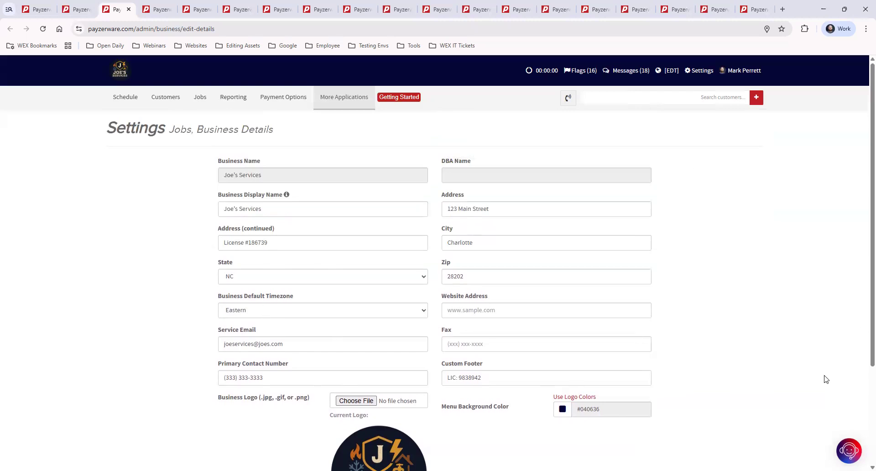
pyautogui.scroll(-2, 811, 383)
pyautogui.scroll(-2, 806, 387)
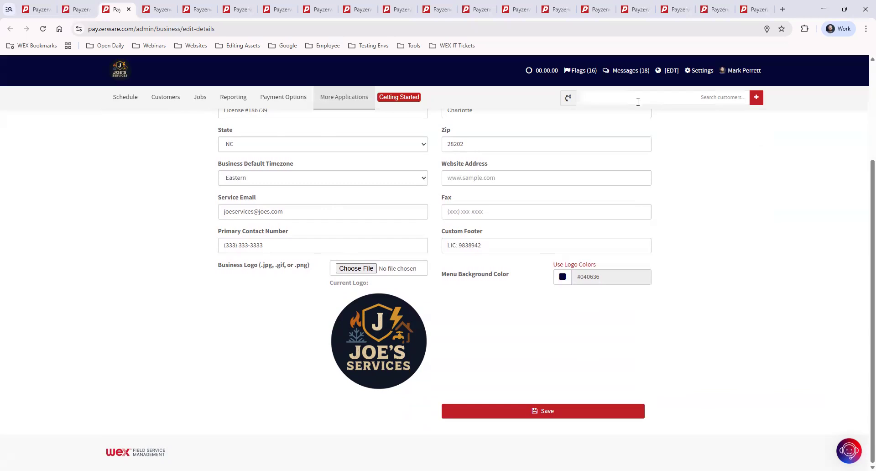
# Step: Go to the Contract Terms settings for jobs and open a blank form for creating new contract terms
pyautogui.click(701, 71)
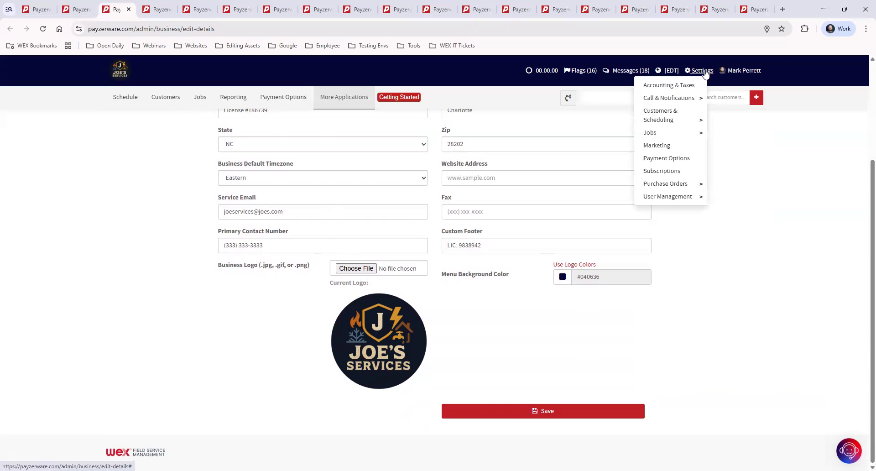
pyautogui.click(666, 136)
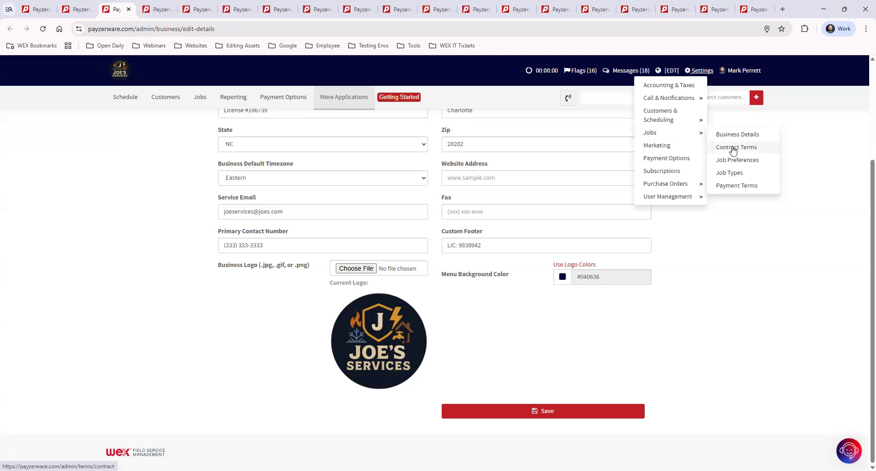
pyautogui.click(742, 150)
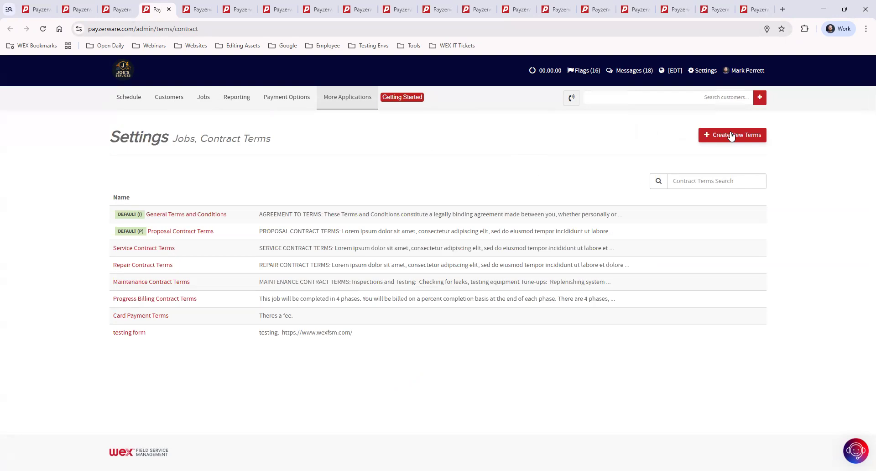
pyautogui.click(730, 136)
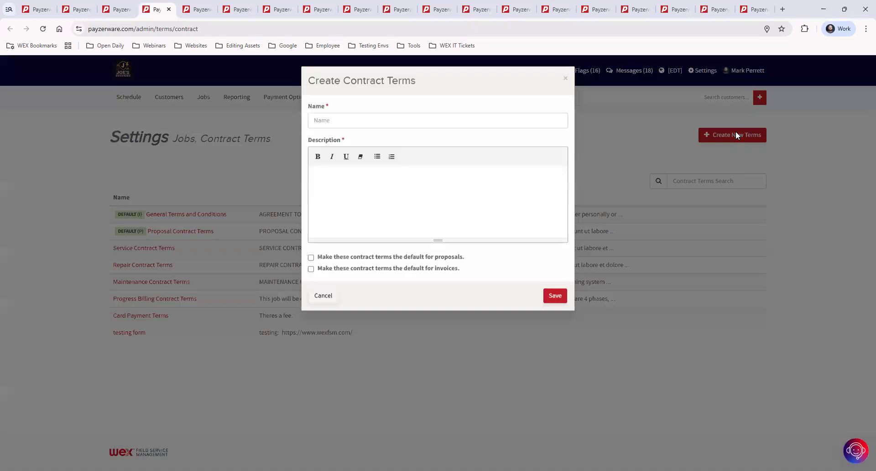
# Step: Examine the Name, Description and default options of the blank contract terms form, and close it without saving
pyautogui.click(323, 122)
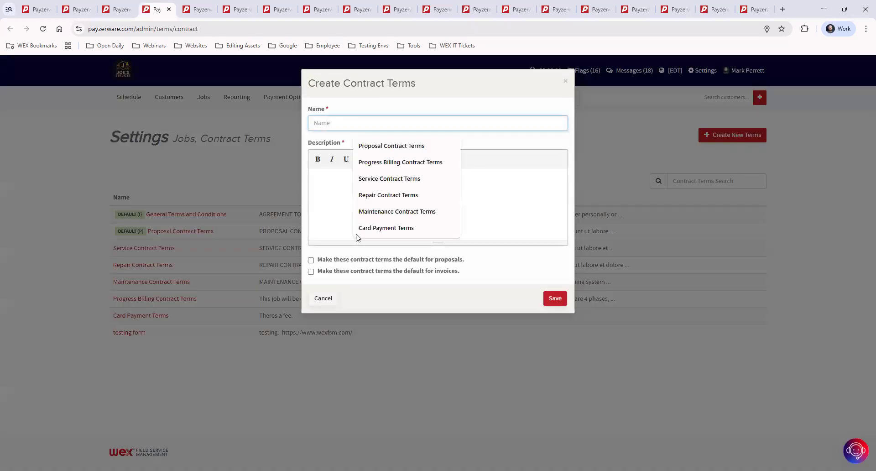
pyautogui.click(320, 192)
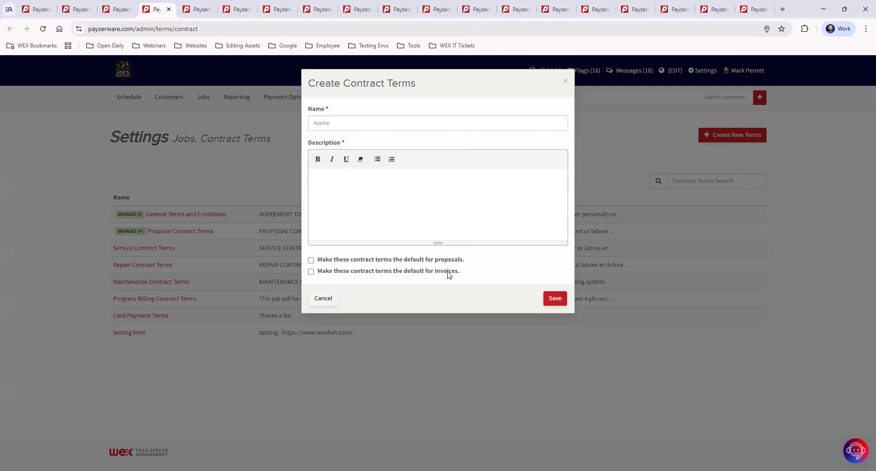
pyautogui.click(566, 83)
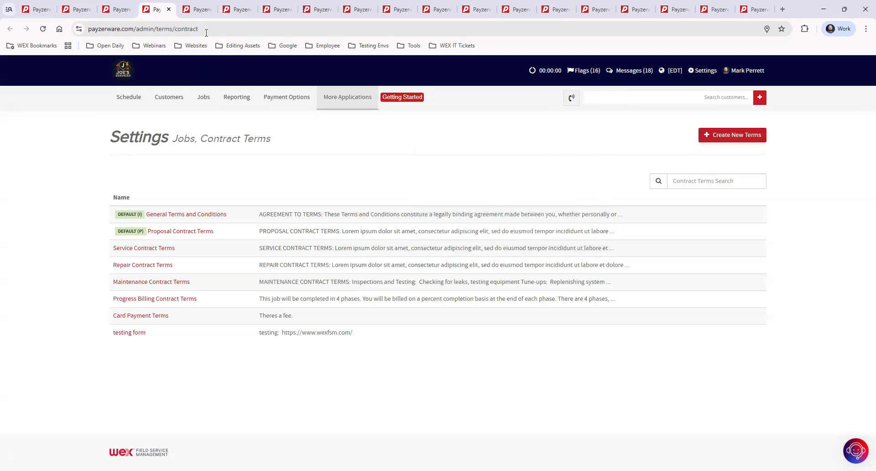
# Step: Go to the Job Preferences settings and examine the Job Forms options, including the explanation for Show Model Number
pyautogui.click(197, 9)
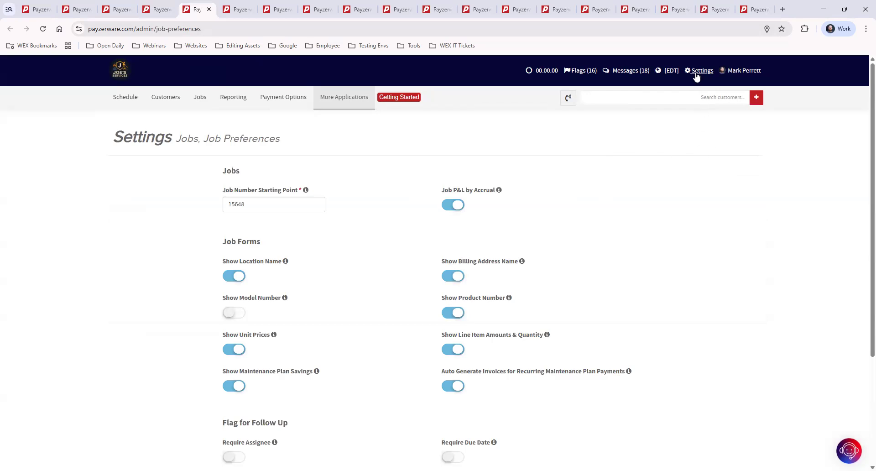
pyautogui.click(697, 72)
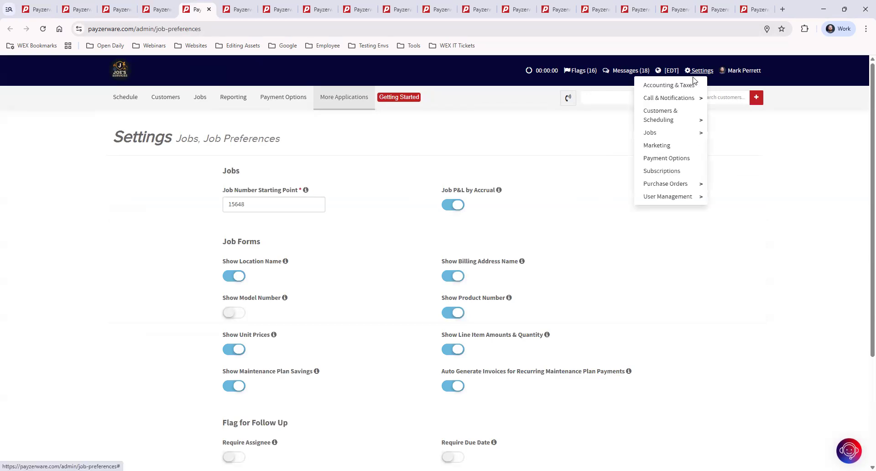
pyautogui.moveTo(684, 134)
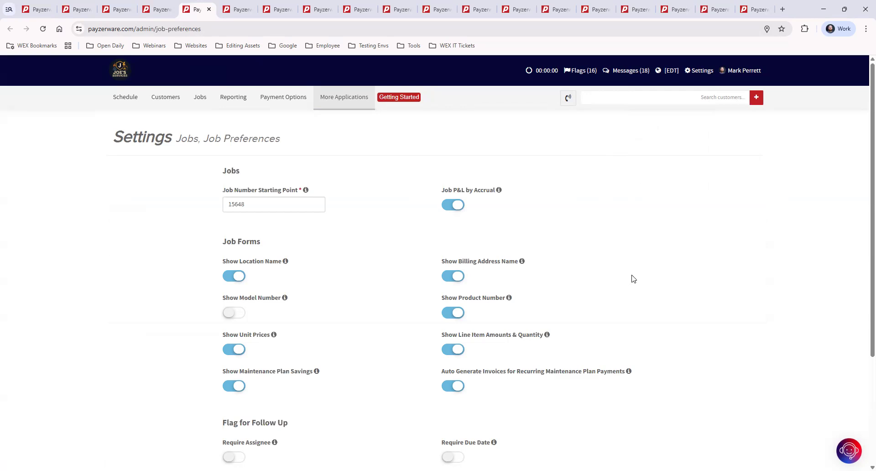
pyautogui.tripleClick(241, 241)
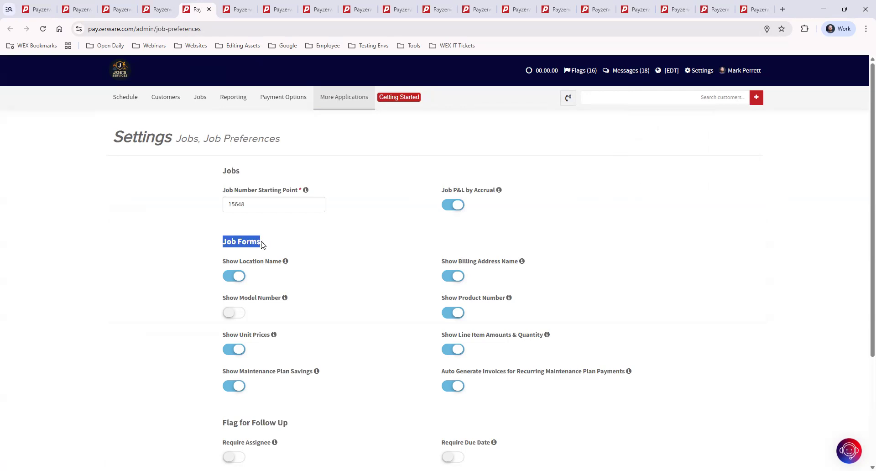
pyautogui.click(397, 269)
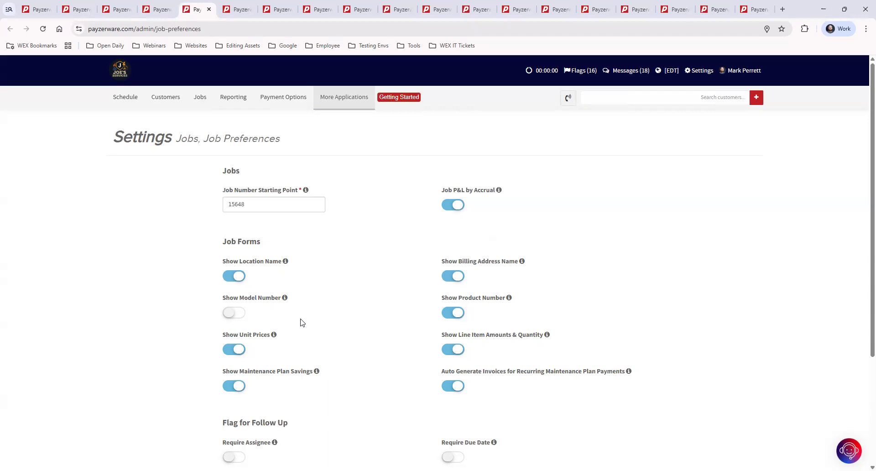
pyautogui.moveTo(285, 299)
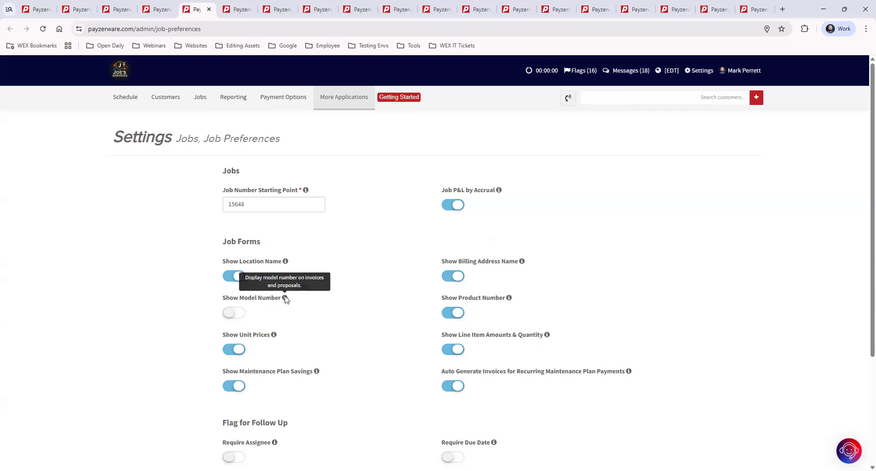
# Step: Turn off Show Product Number under Job Forms and look over the remaining job preferences
pyautogui.click(453, 313)
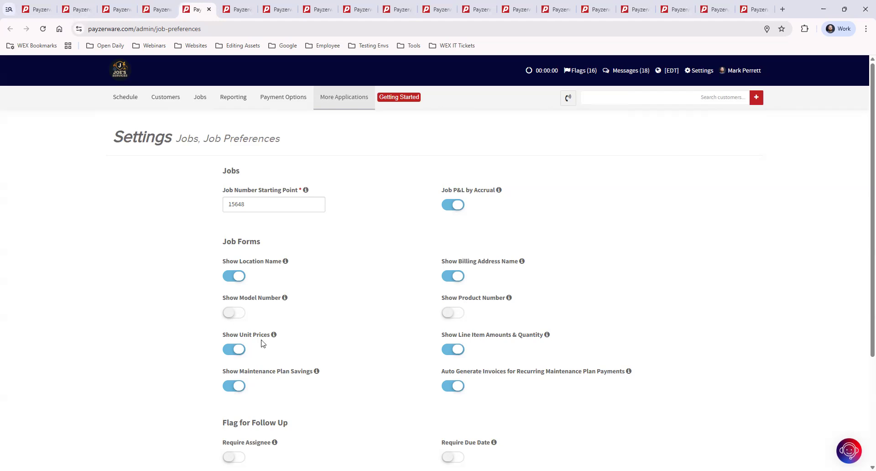
pyautogui.scroll(-1, 727, 372)
pyautogui.scroll(-3, 727, 371)
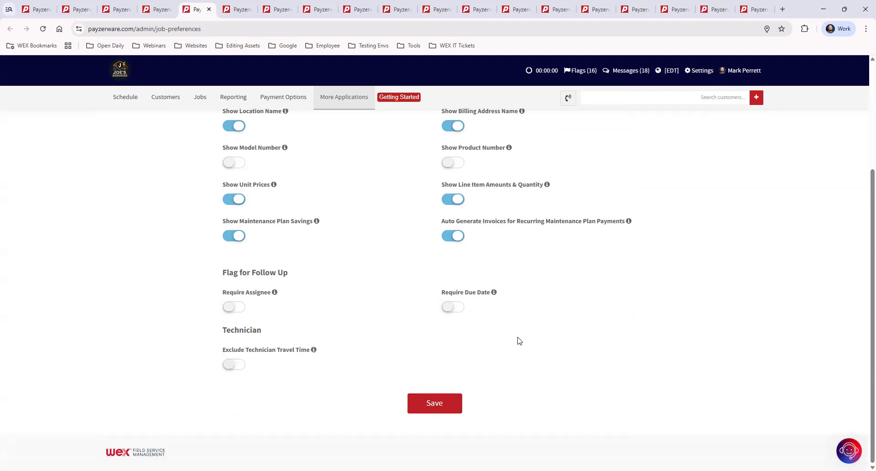
# Step: Switch to the Job Types settings and examine the job types with their durations, invoice classes and technician allocations
pyautogui.click(237, 10)
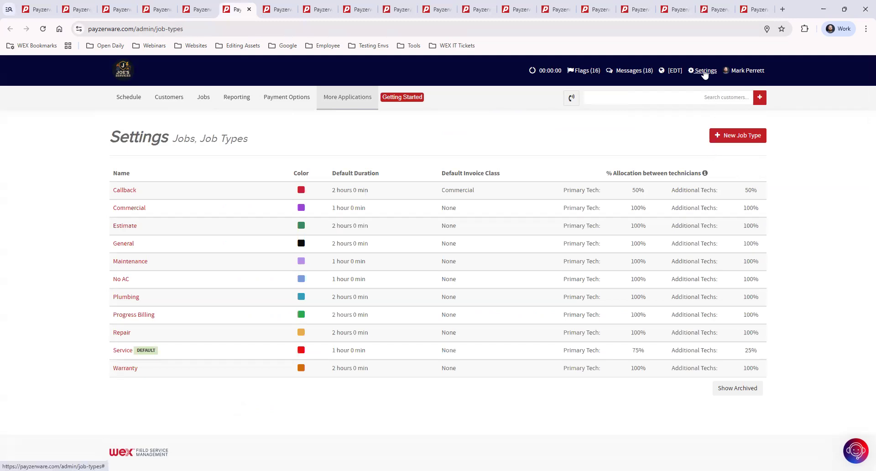
pyautogui.click(705, 73)
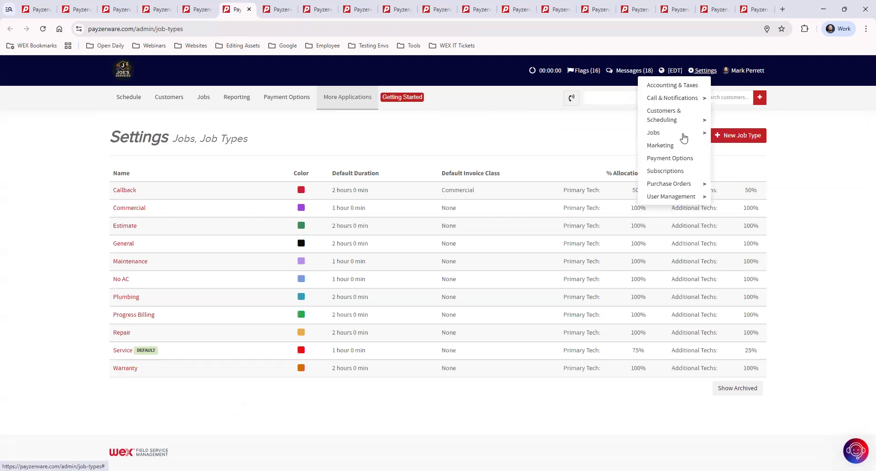
pyautogui.moveTo(683, 136)
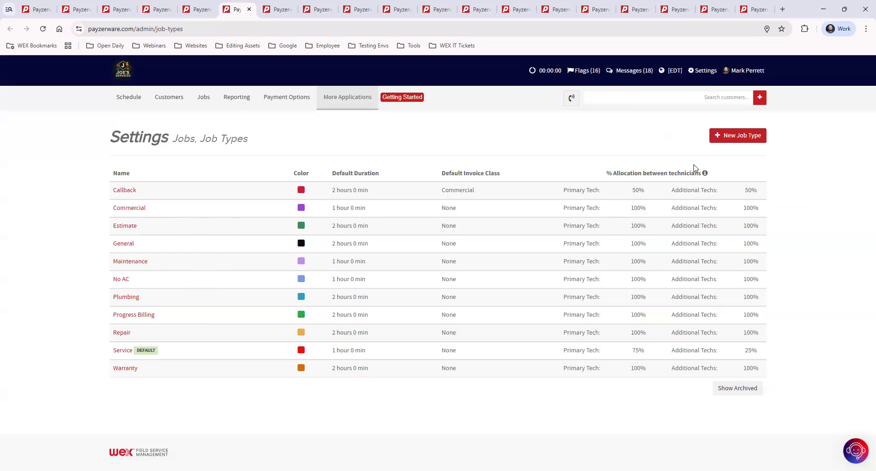
# Step: Switch to the Payment Terms settings for jobs and examine the list of payment terms
pyautogui.click(270, 11)
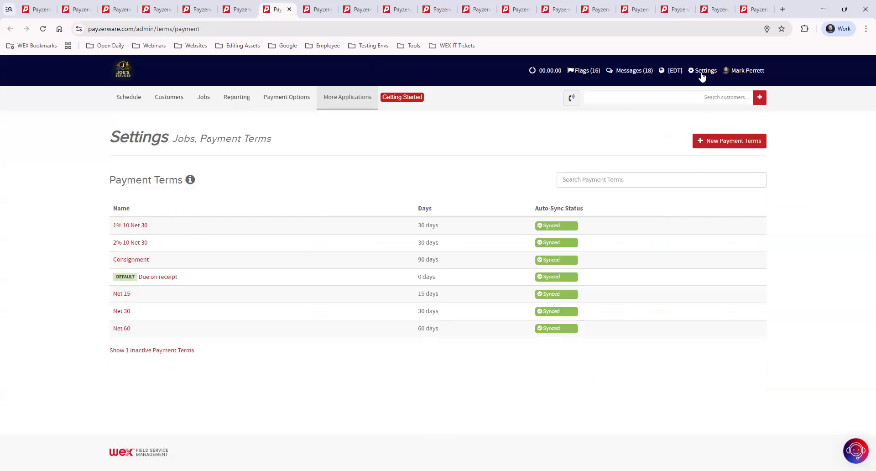
pyautogui.click(701, 76)
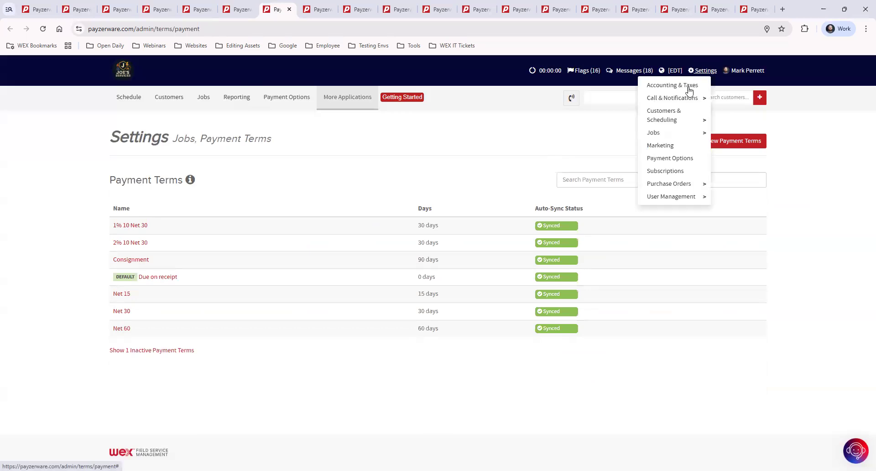
pyautogui.moveTo(696, 132)
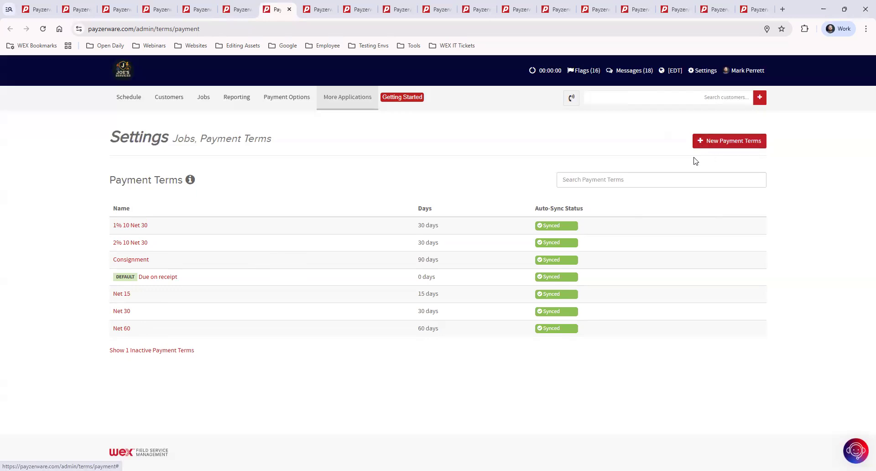
# Step: Switch to My Price Book and examine where the Price Book is found among More Applications
pyautogui.click(305, 13)
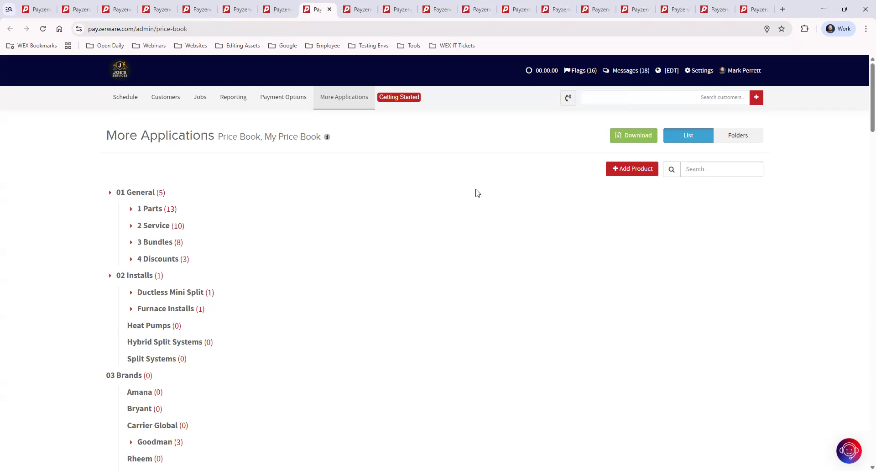
pyautogui.moveTo(343, 108)
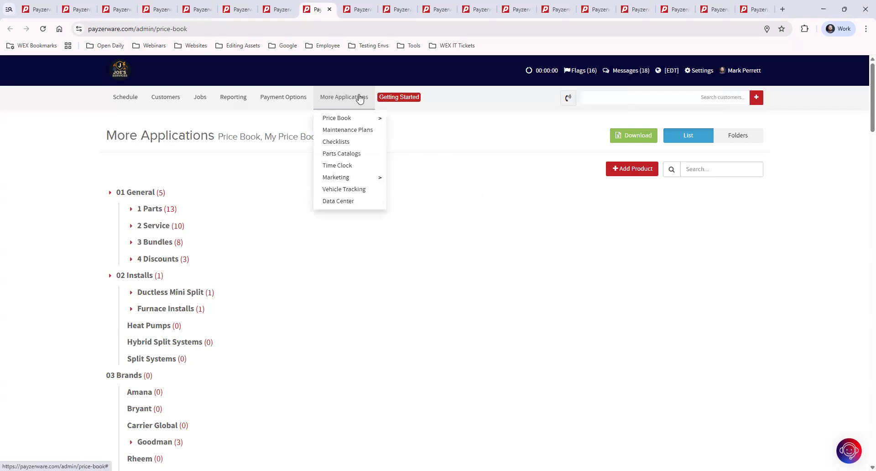
pyautogui.moveTo(357, 120)
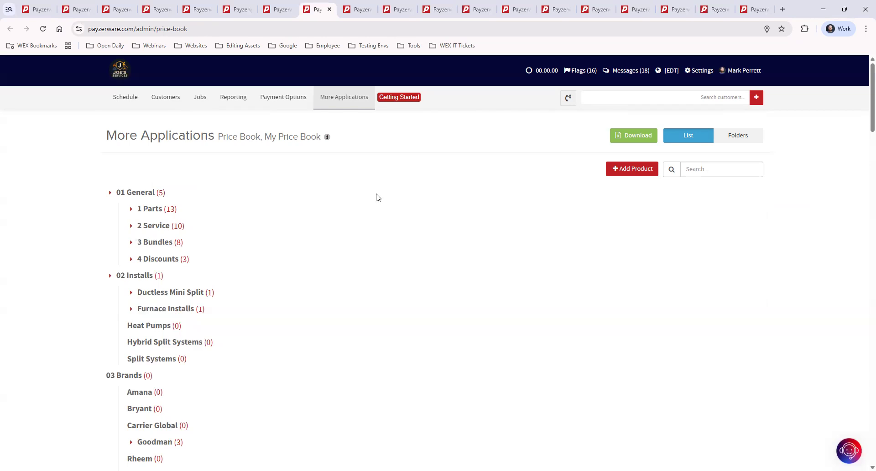
# Step: Expand the 1 Parts category, view the first Fan Motor_ALL-PARTS product's details, and close it without saving
pyautogui.click(131, 209)
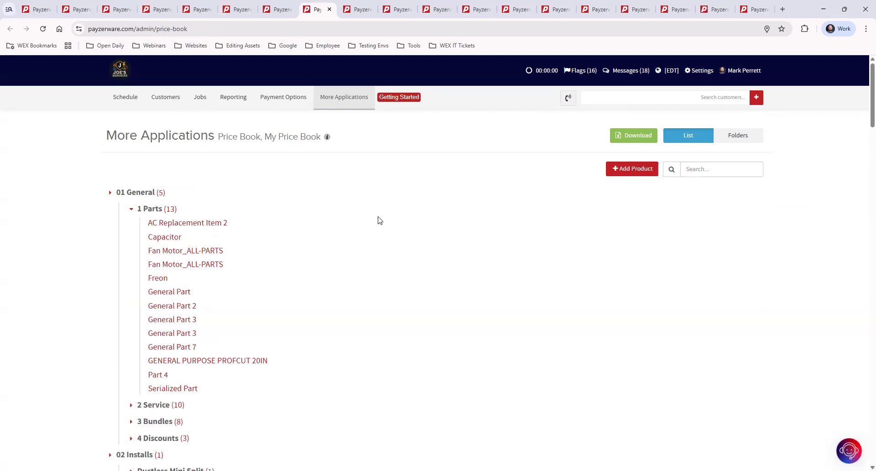
pyautogui.click(165, 250)
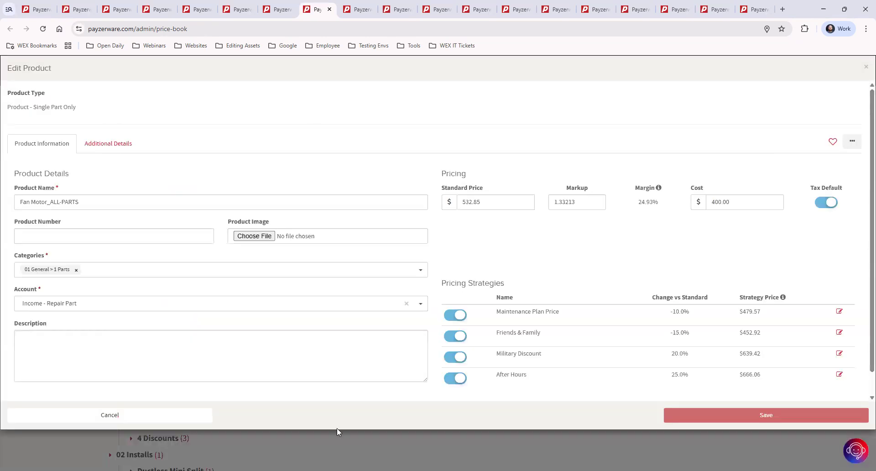
pyautogui.click(865, 69)
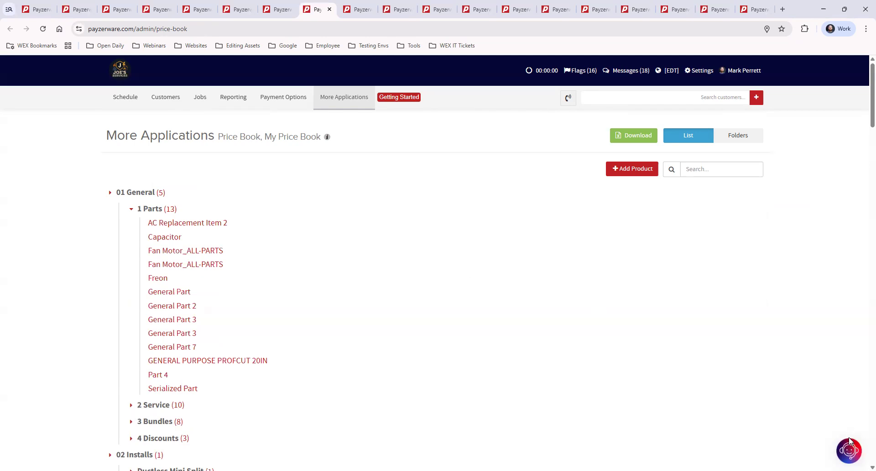
# Step: Open the Video Courses and Webinars article from the support messenger
pyautogui.click(849, 453)
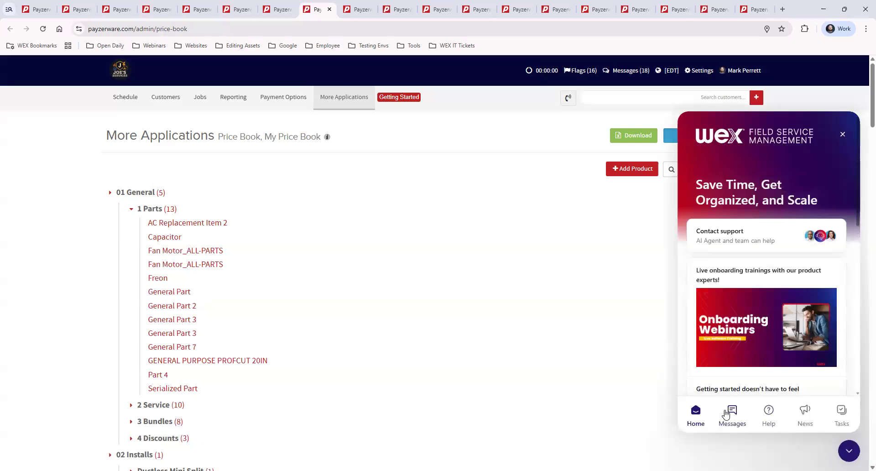
pyautogui.scroll(-3, 766, 308)
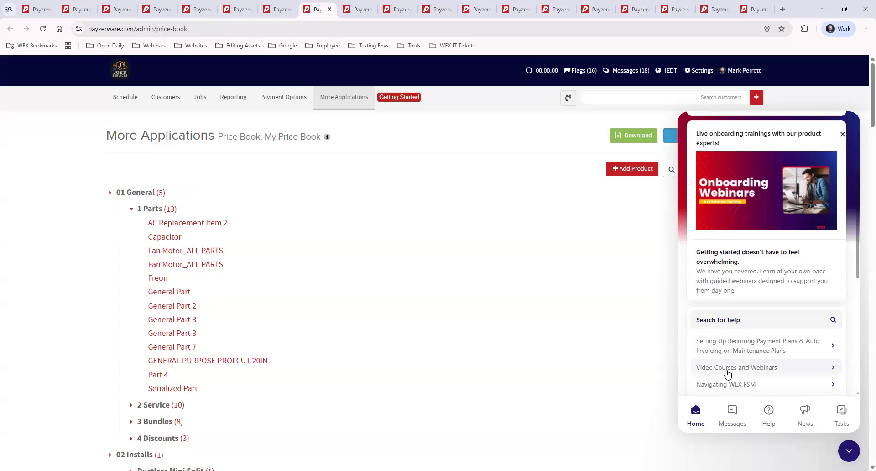
pyautogui.click(778, 367)
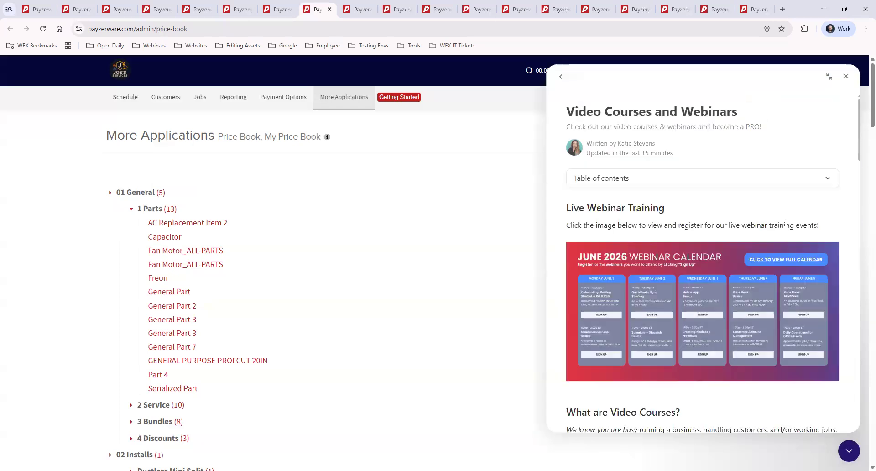
# Step: Browse the article's courses and past webinars, highlight Price Book: Basics and Price Book: Advanced, and close the article
pyautogui.scroll(-3, 723, 309)
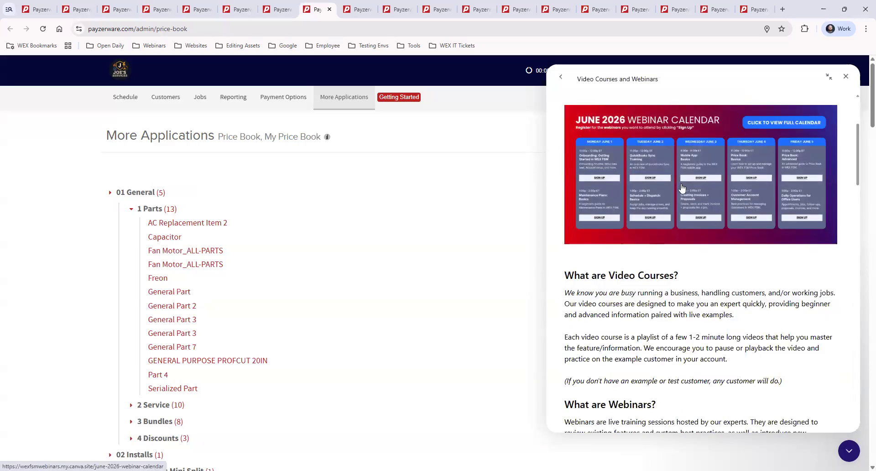
pyautogui.scroll(-10, 681, 188)
pyautogui.scroll(-7, 686, 324)
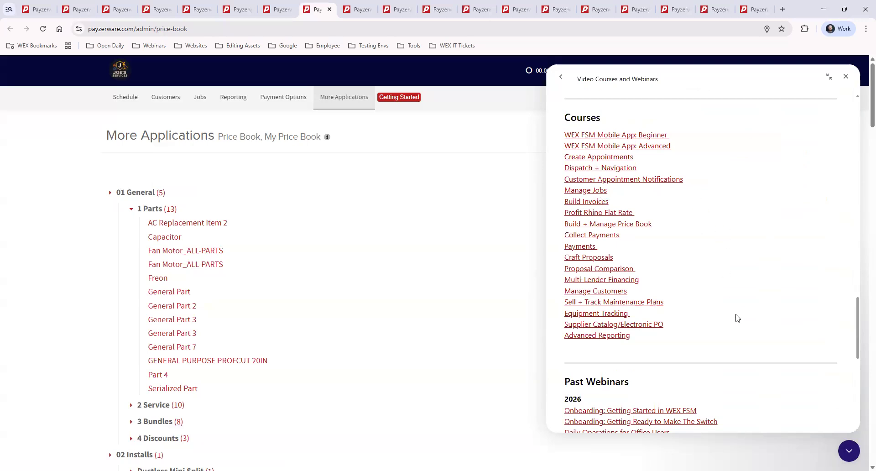
pyautogui.scroll(-4, 754, 307)
pyautogui.scroll(-1, 754, 309)
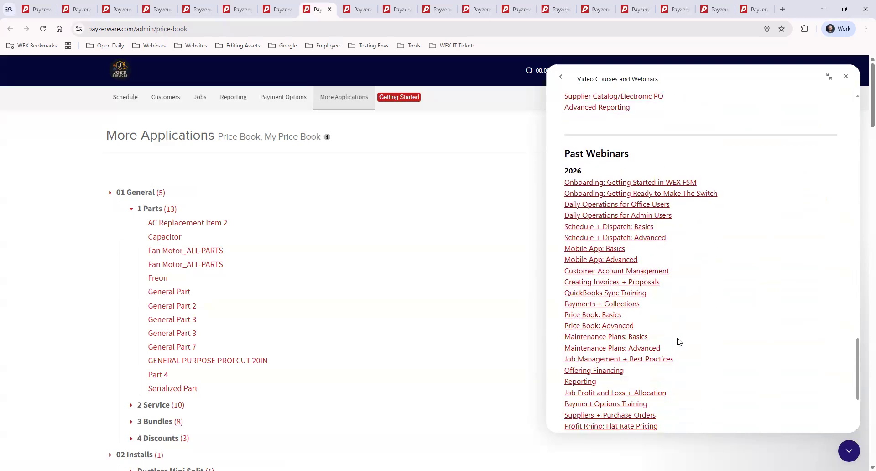
pyautogui.moveTo(635, 326); pyautogui.dragTo(564, 313)
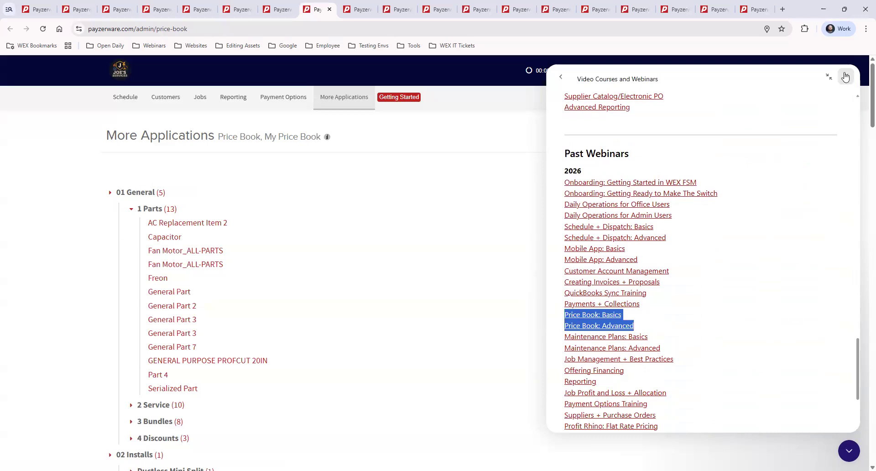
pyautogui.click(845, 76)
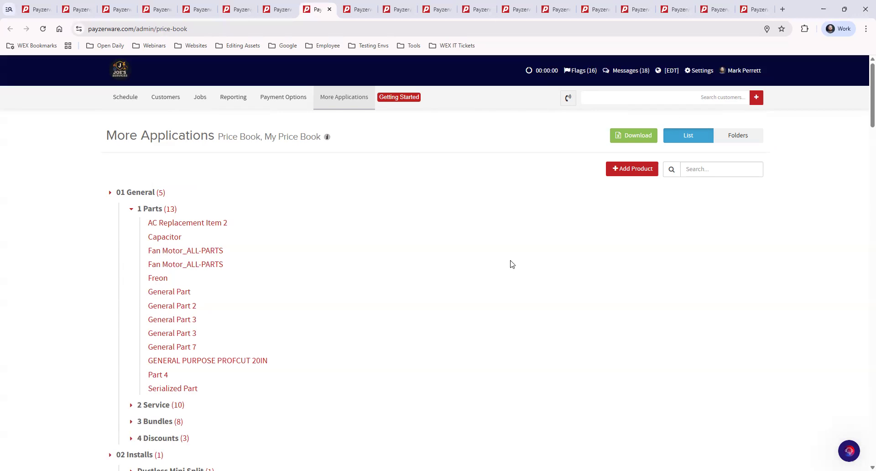
# Step: Look over the Price Book Warranties page and the Maintenance Plans list
pyautogui.click(354, 10)
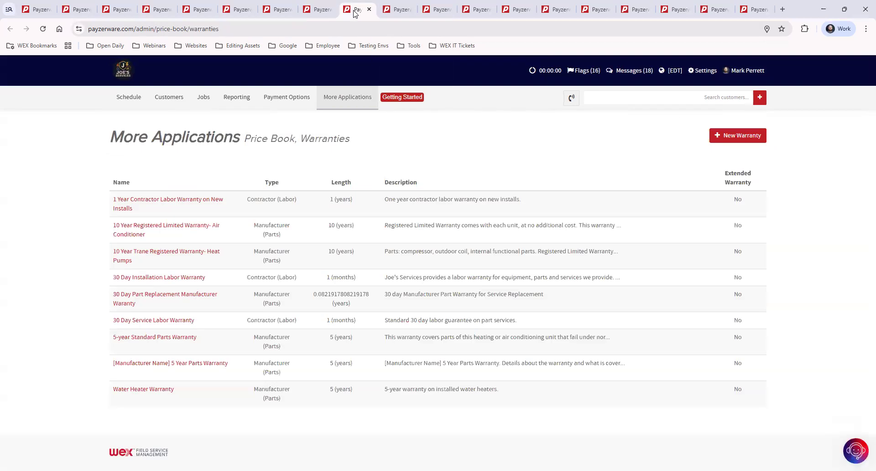
pyautogui.click(396, 10)
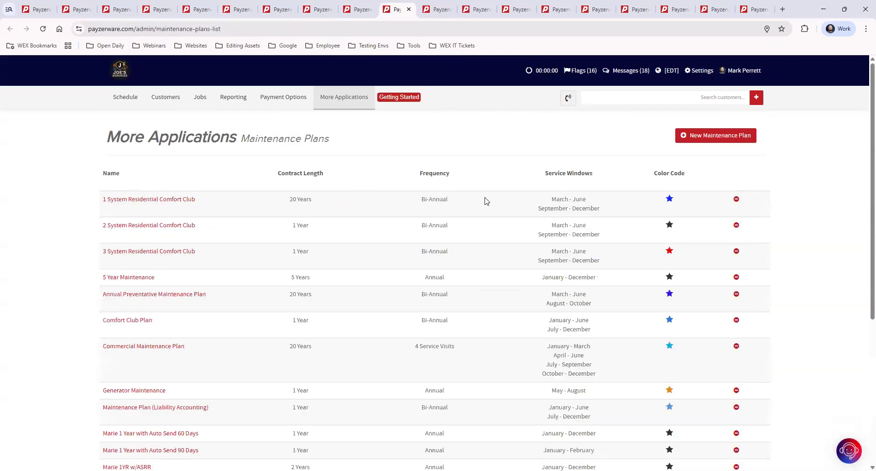
pyautogui.moveTo(327, 99)
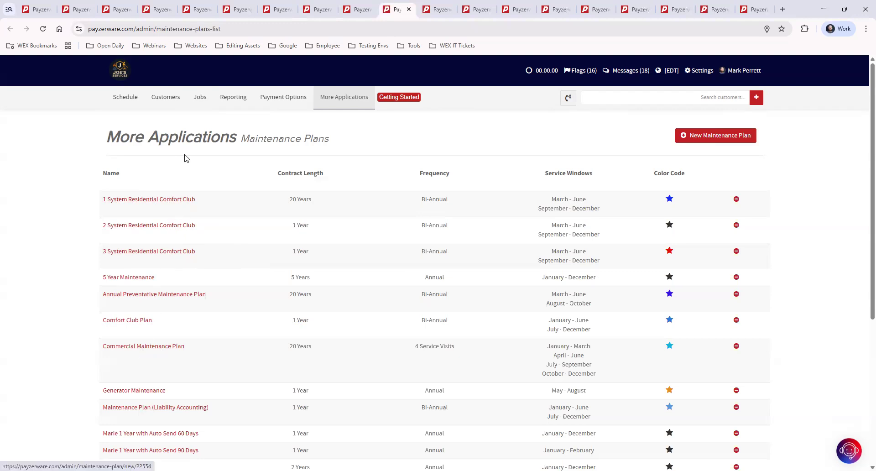
# Step: Open the Video Courses and Webinars article from the support messenger, highlight Maintenance Plans: Basics and Maintenance Plans: Advanced, and close it
pyautogui.click(850, 450)
pyautogui.scroll(-4, 762, 304)
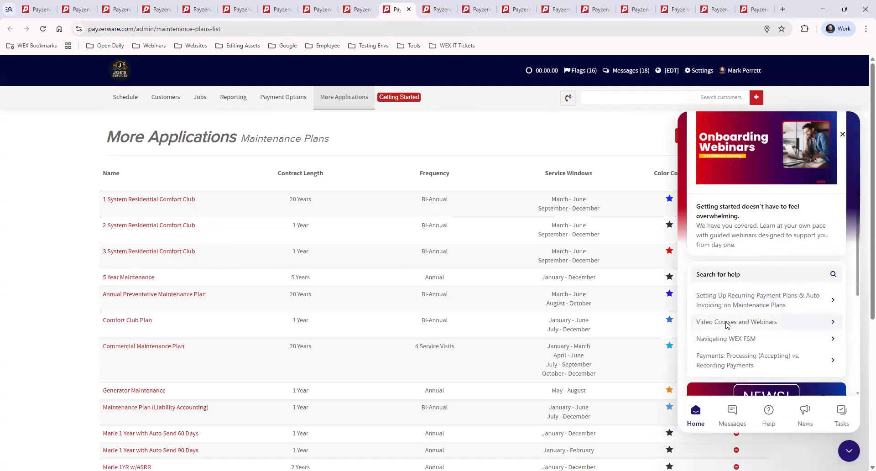
pyautogui.click(727, 322)
pyautogui.scroll(-10, 725, 317)
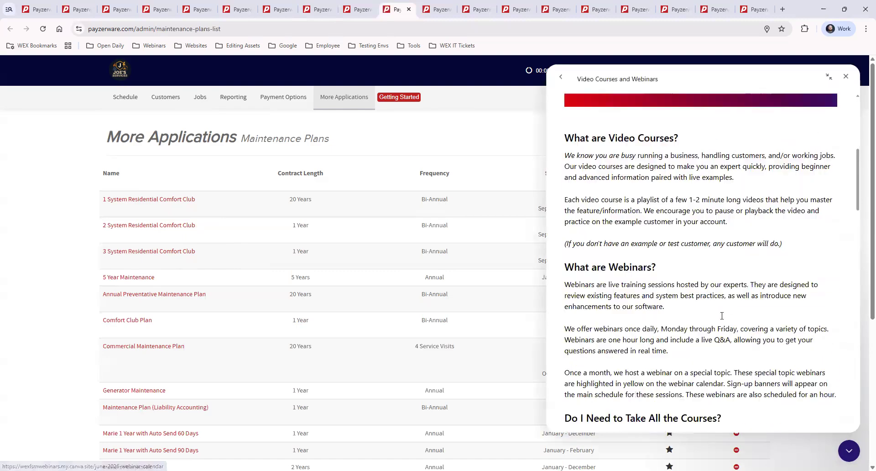
pyautogui.scroll(-10, 715, 319)
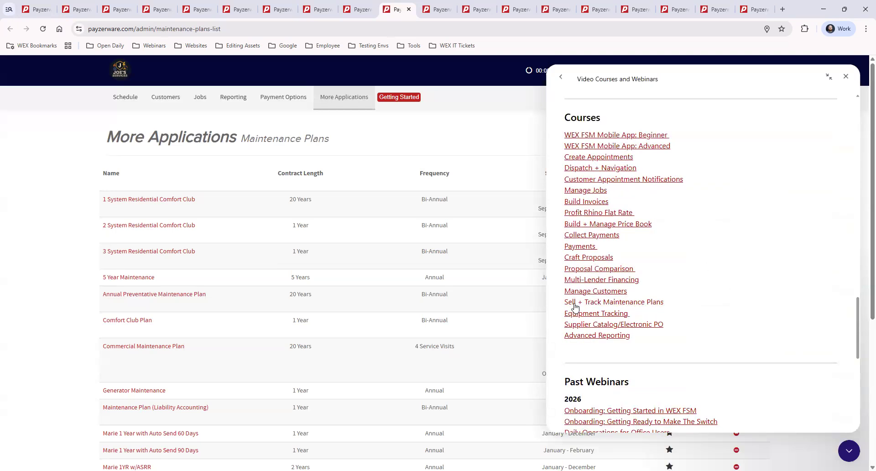
pyautogui.scroll(-6, 661, 310)
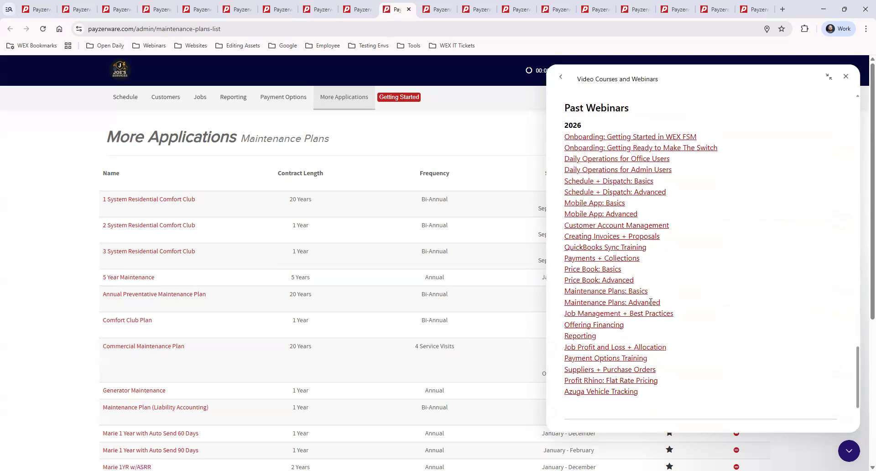
pyautogui.moveTo(670, 304); pyautogui.dragTo(618, 303)
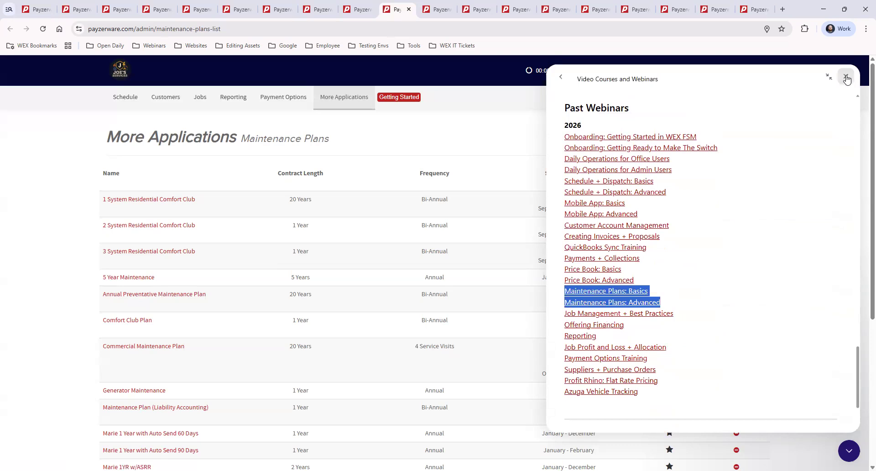
pyautogui.click(845, 77)
# Step: Switch to the open customer record and review the Settings categories and the More Applications options
pyautogui.click(428, 14)
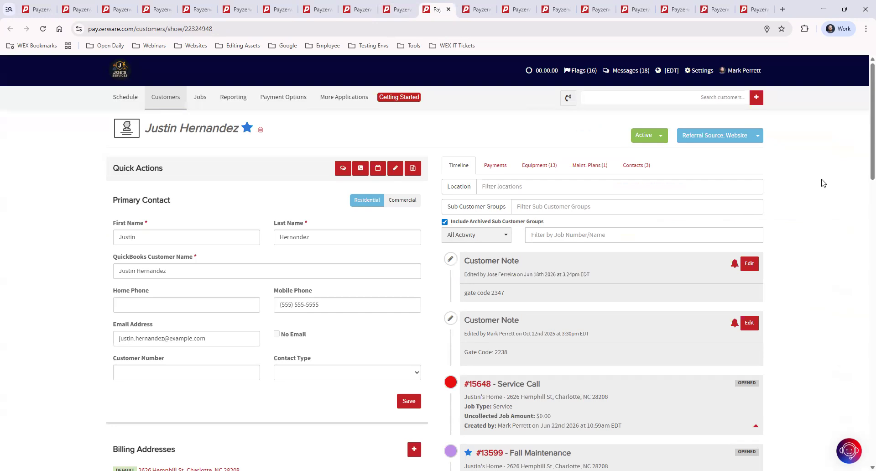
pyautogui.click(700, 70)
pyautogui.moveTo(686, 137)
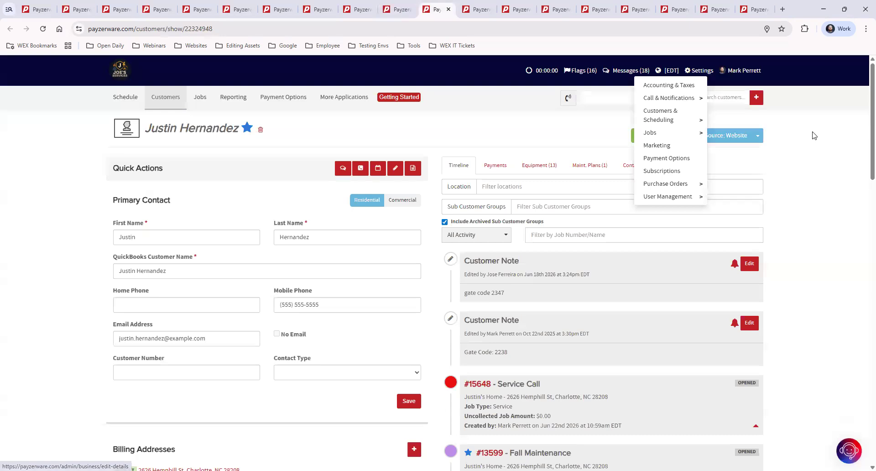
pyautogui.moveTo(338, 99)
pyautogui.moveTo(337, 117)
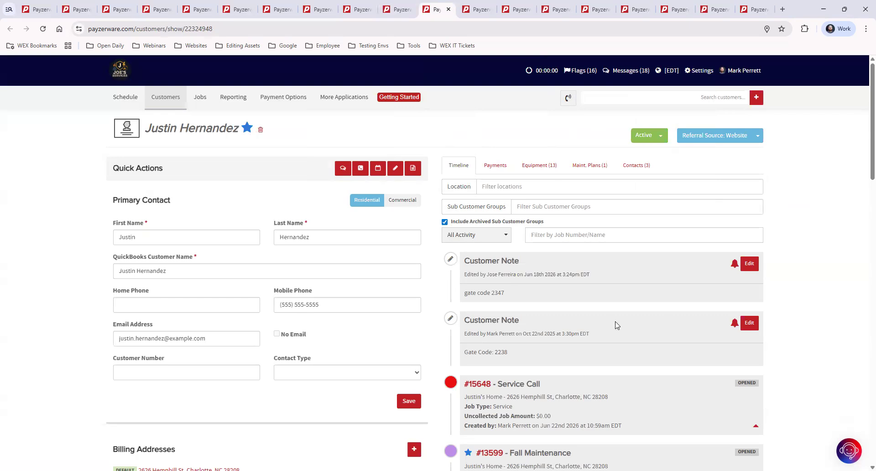
# Step: Expand the Service Call job in the customer's timeline to view its appointment, and collapse it again
pyautogui.scroll(-2, 616, 327)
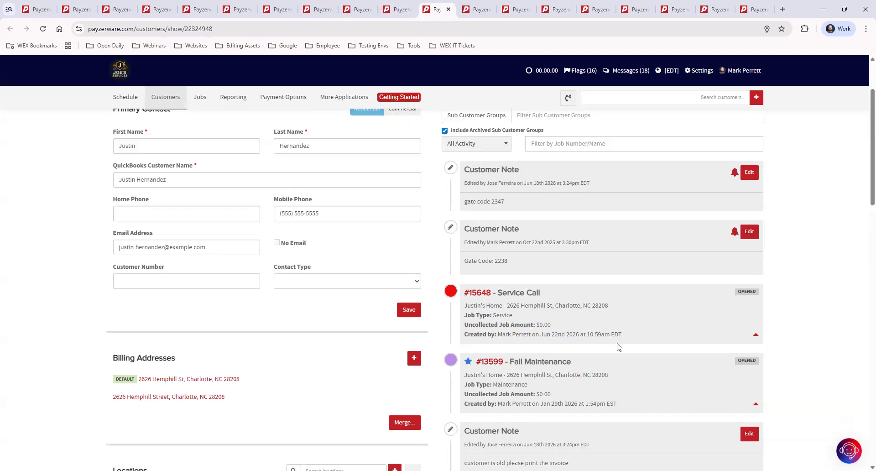
pyautogui.click(755, 334)
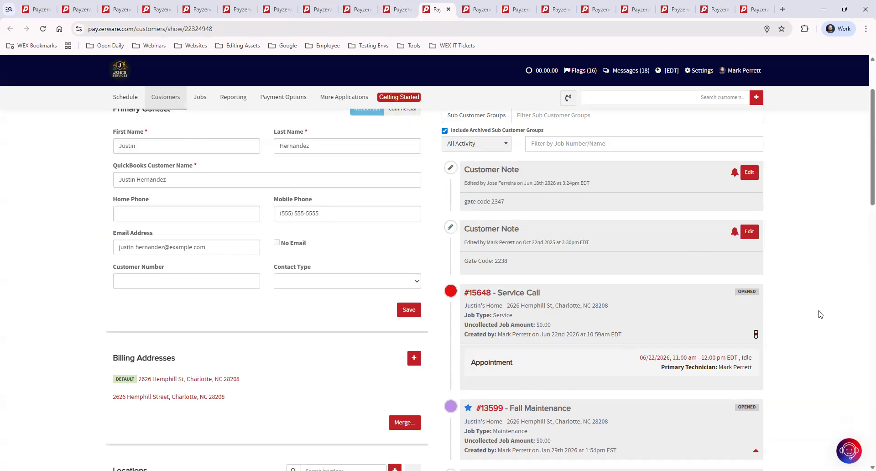
pyautogui.click(755, 337)
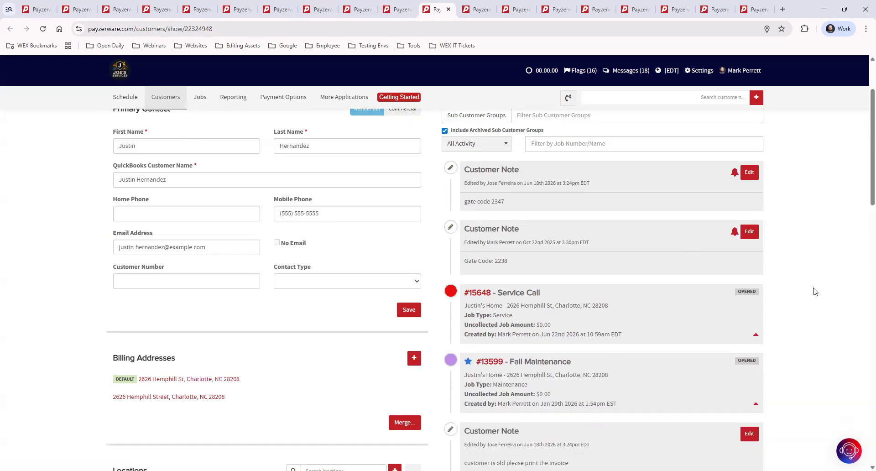
pyautogui.scroll(2, 812, 291)
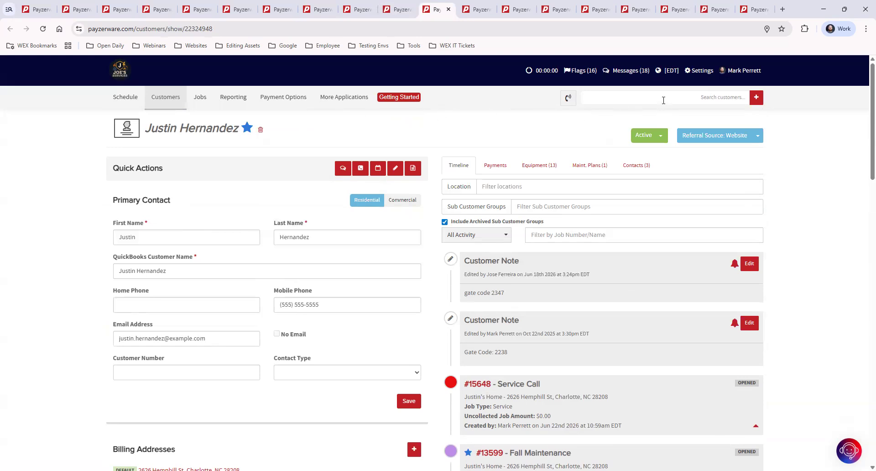
# Step: Search for the customer by first name, and preview the customer's new job form without creating anything
pyautogui.click(666, 97)
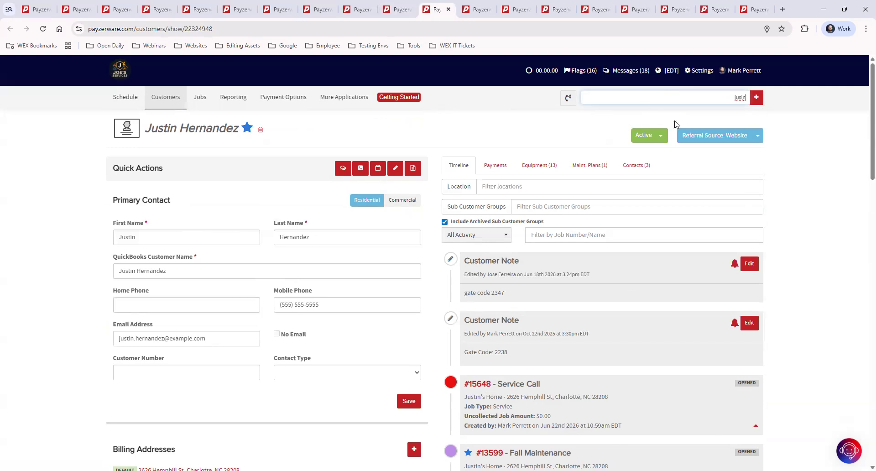
pyautogui.press('BackSpace')
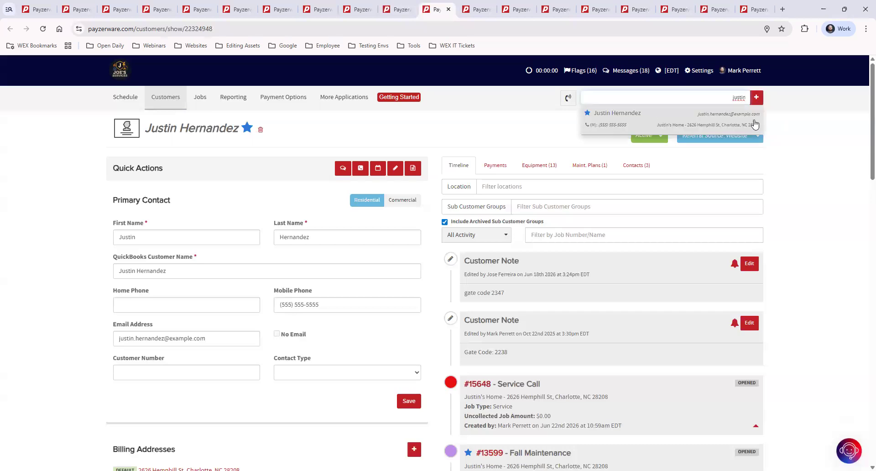
pyautogui.click(764, 170)
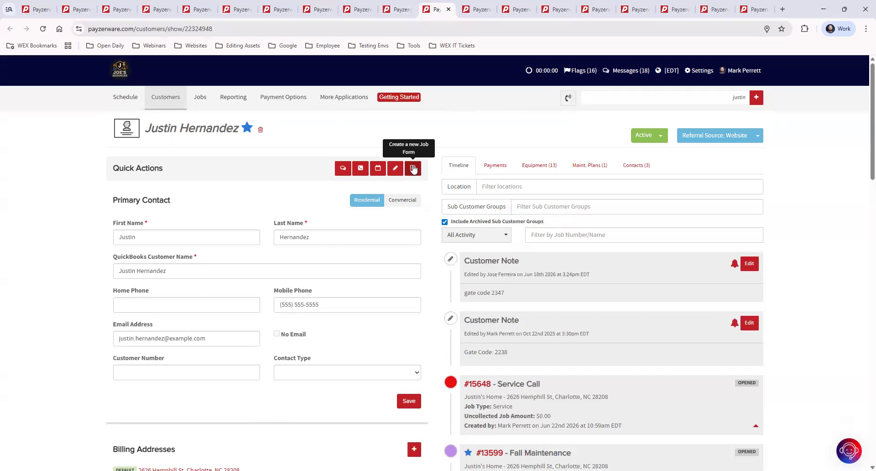
pyautogui.click(413, 168)
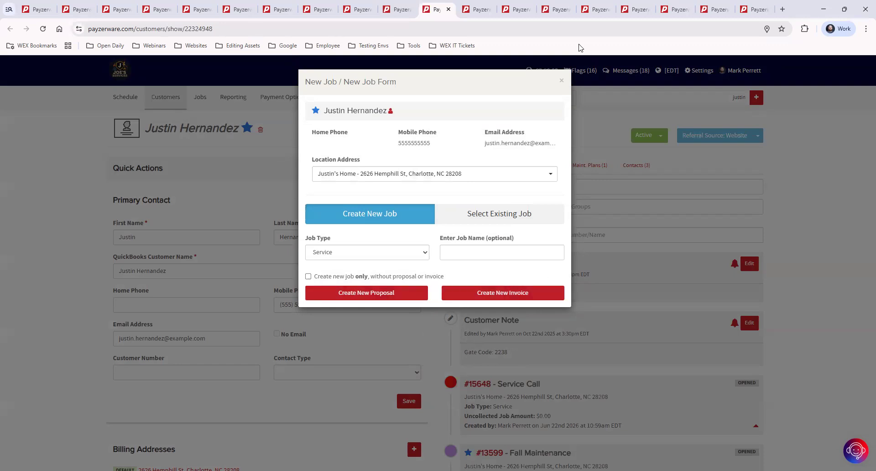
pyautogui.click(561, 83)
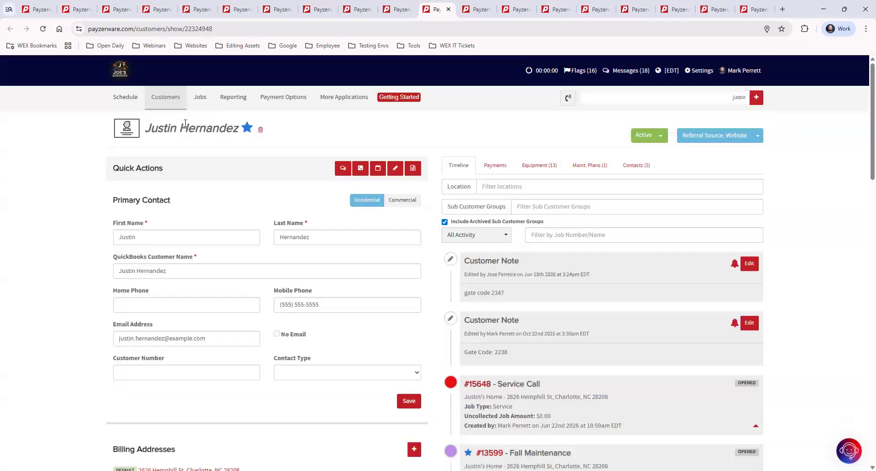
# Step: Schedule the first queued AC Not Turning On request for the fourth technician at 2:00 pm on June 22, 2026, and open its job
pyautogui.click(124, 100)
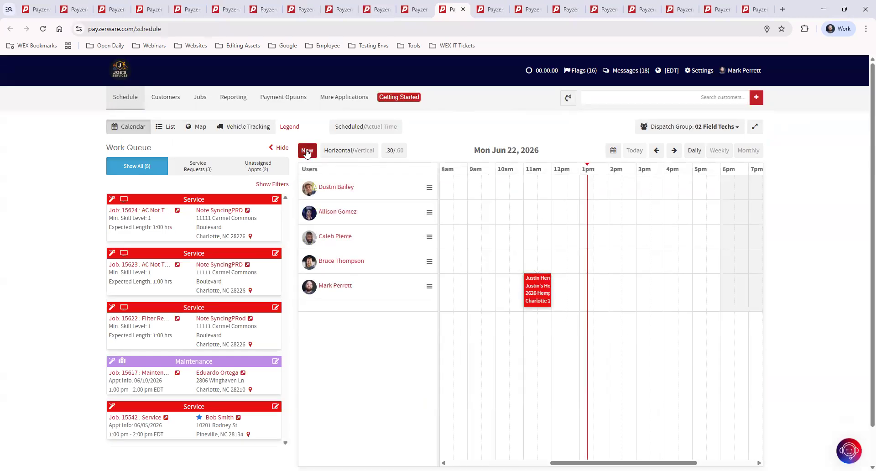
pyautogui.moveTo(191, 201); pyautogui.dragTo(616, 259)
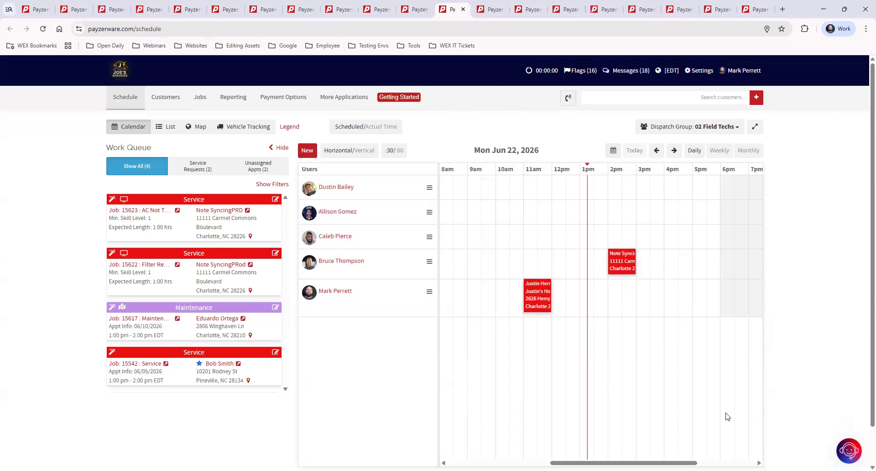
pyautogui.moveTo(619, 262)
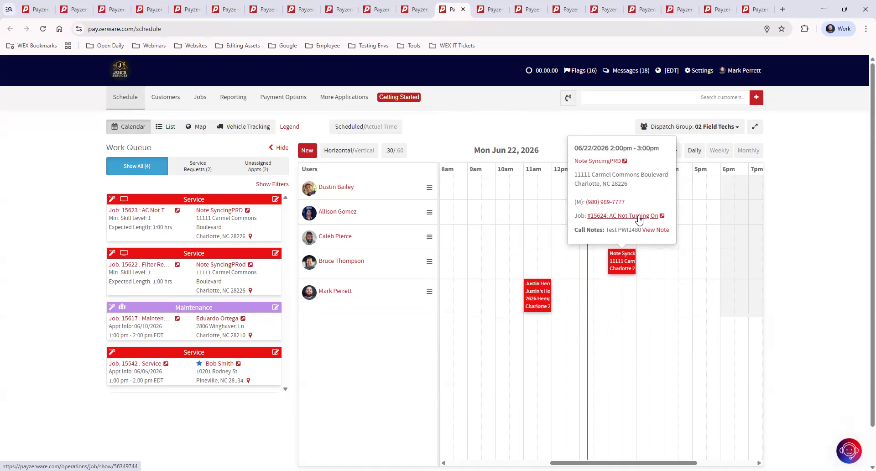
pyautogui.click(636, 221)
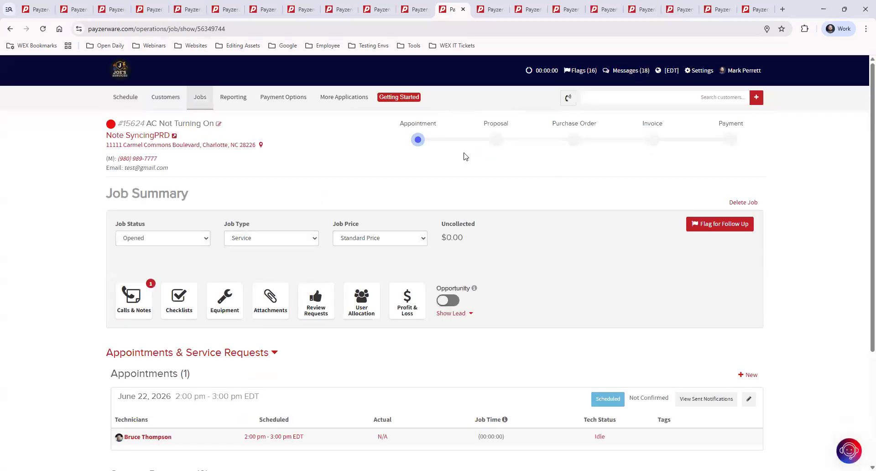
# Step: Expand Proposals & Financing and look over the job's summary, appointments, service requests, proposals and financing sections
pyautogui.scroll(-4, 674, 236)
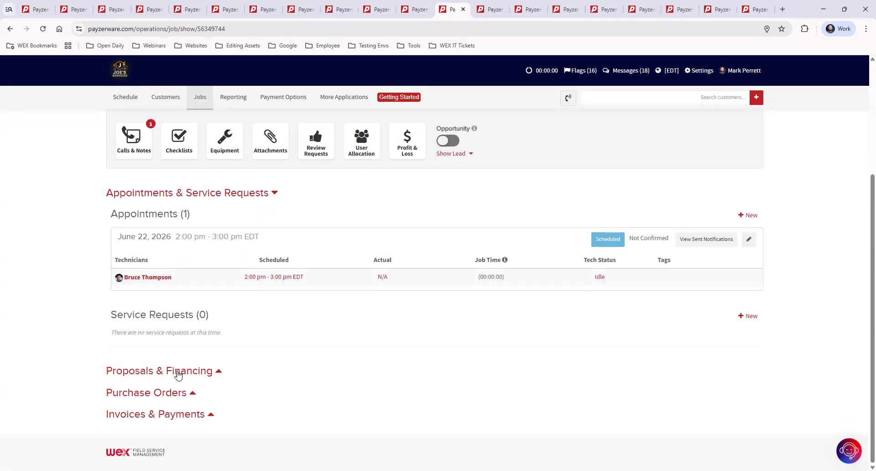
pyautogui.click(186, 370)
pyautogui.scroll(-3, 287, 353)
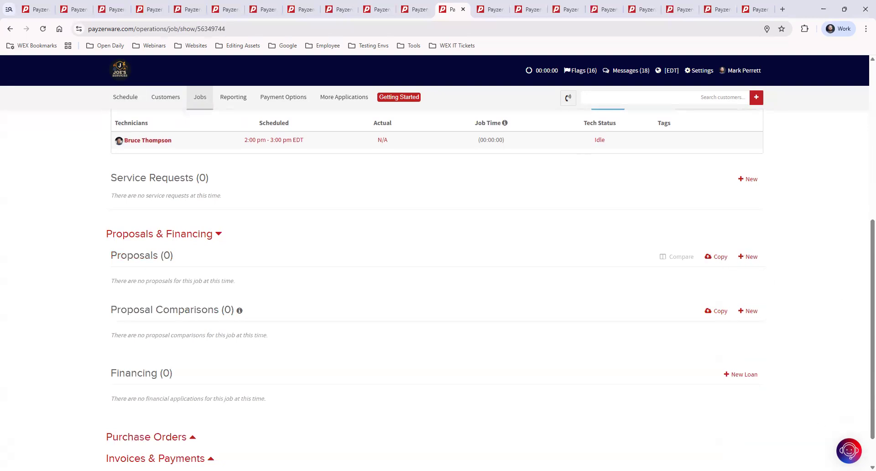
pyautogui.scroll(-1, 223, 419)
pyautogui.scroll(8, 223, 419)
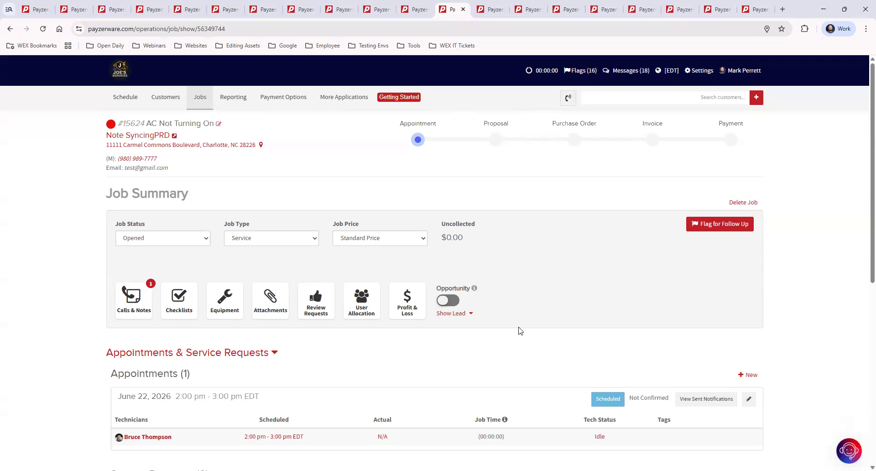
pyautogui.scroll(-1, 538, 331)
pyautogui.scroll(-5, 541, 332)
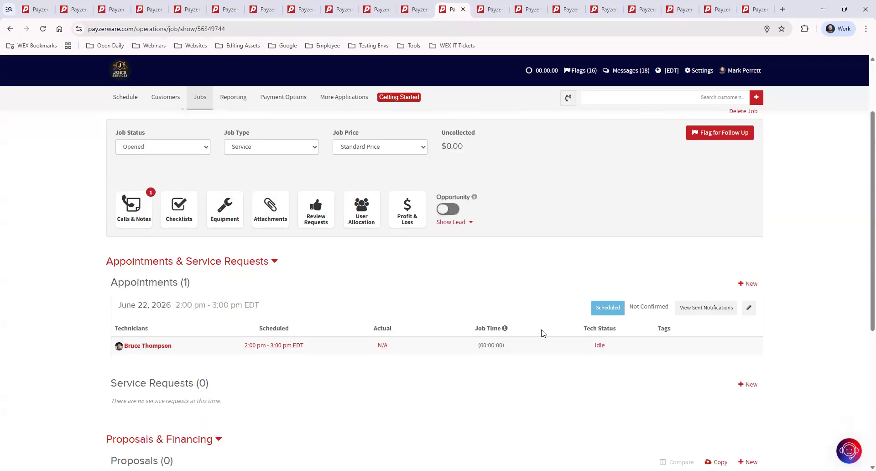
pyautogui.scroll(-2, 540, 336)
pyautogui.scroll(2, 543, 333)
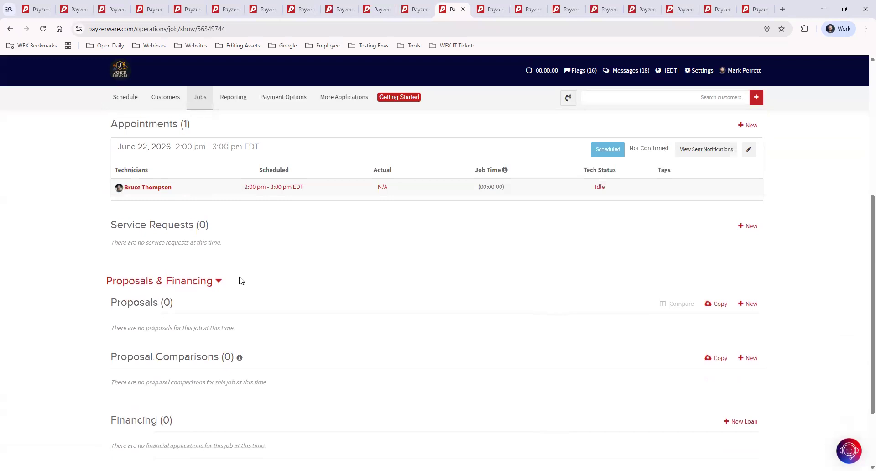
pyautogui.scroll(5, 448, 285)
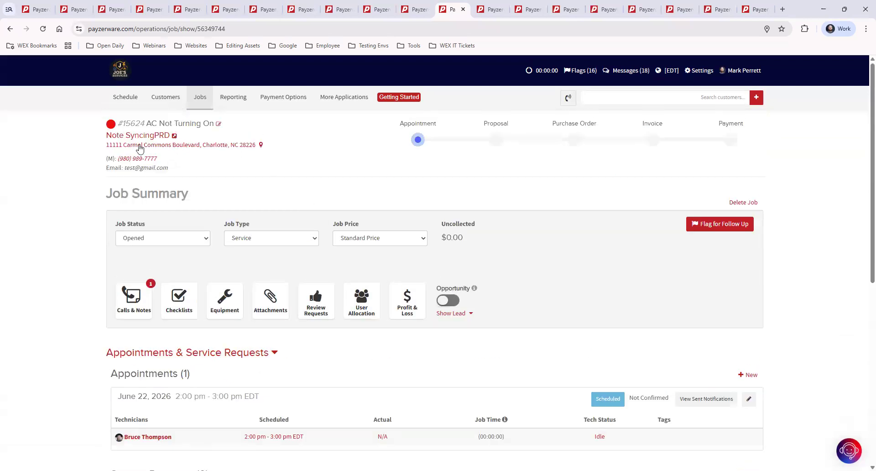
pyautogui.scroll(-5, 449, 270)
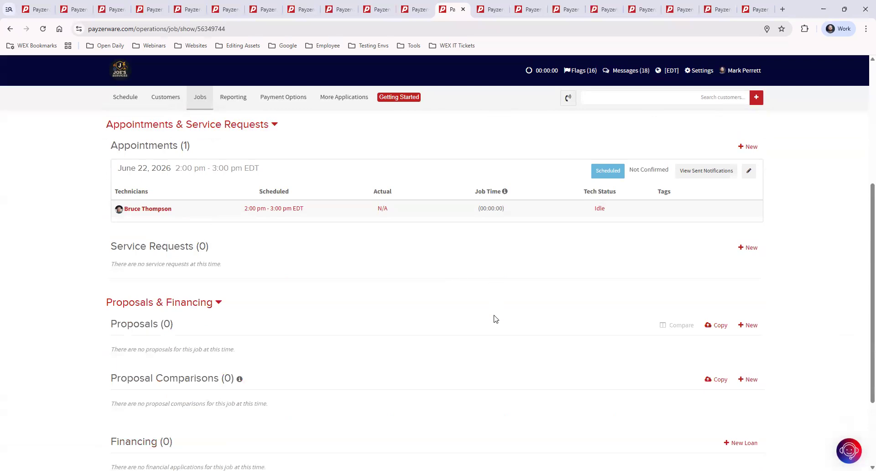
# Step: Start a new proposal for the AC Not Turning On job
pyautogui.click(749, 325)
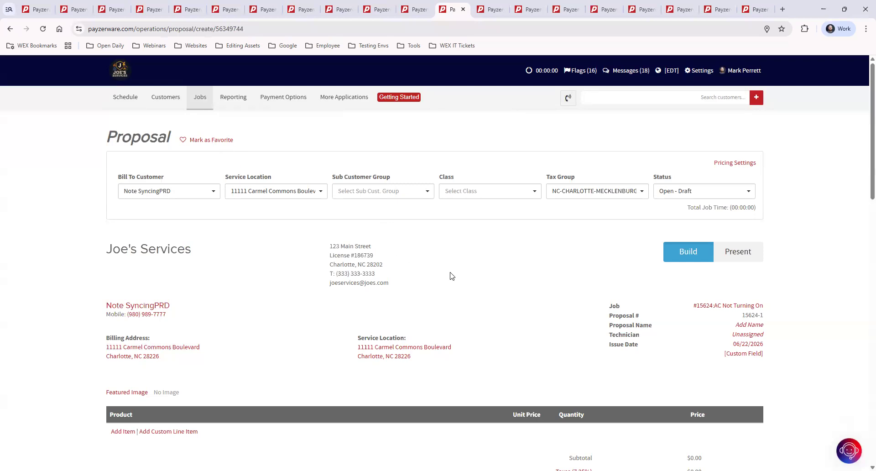
# Step: Try the Friends & Family pricing strategy with maintenance plan pricing, line item quantities and prices, and unit prices hidden, and close the pricing settings without updating
pyautogui.click(742, 162)
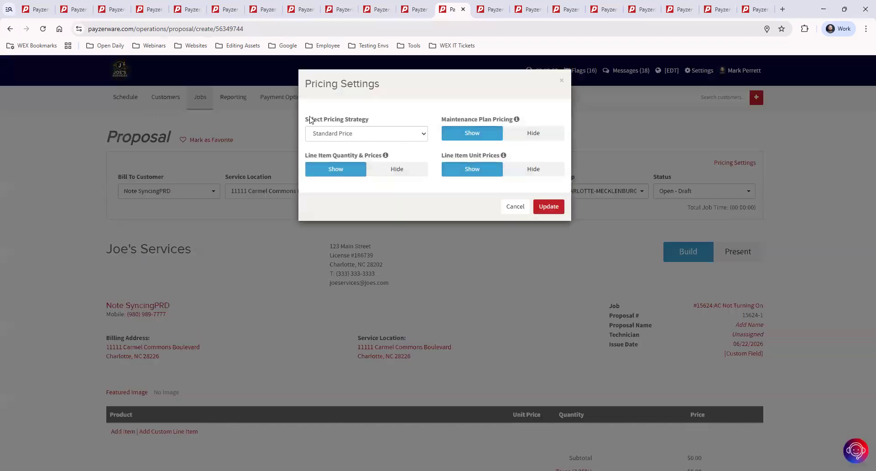
pyautogui.click(371, 134)
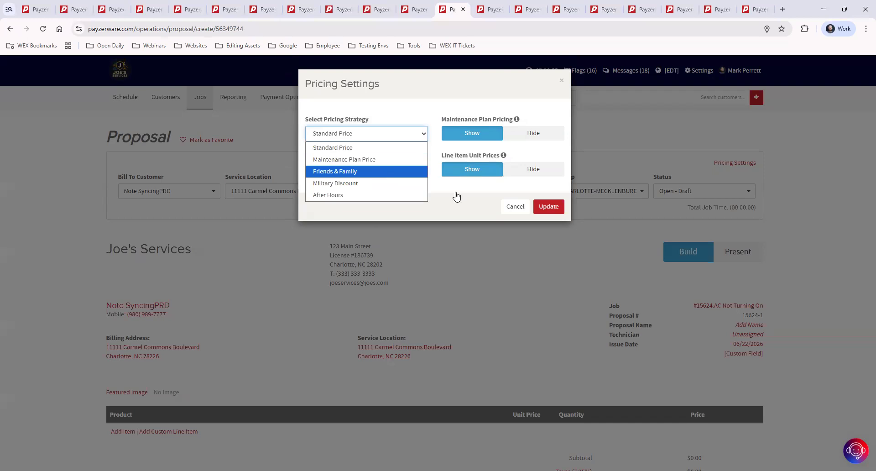
pyautogui.click(377, 173)
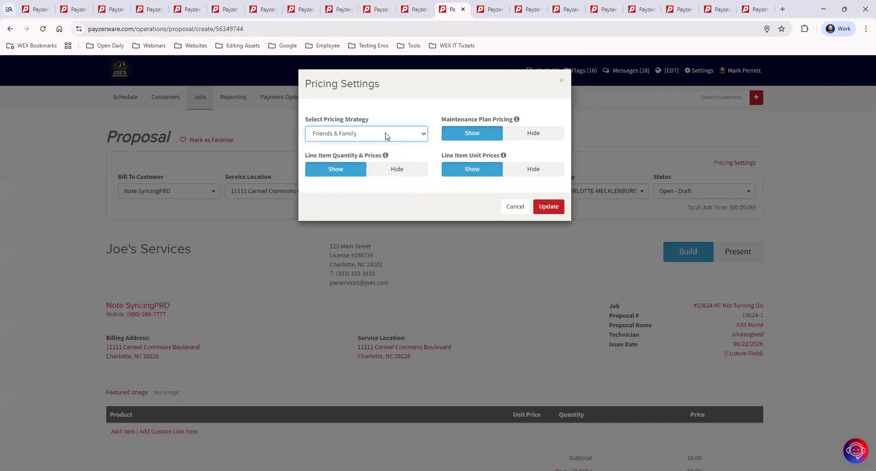
pyautogui.click(545, 133)
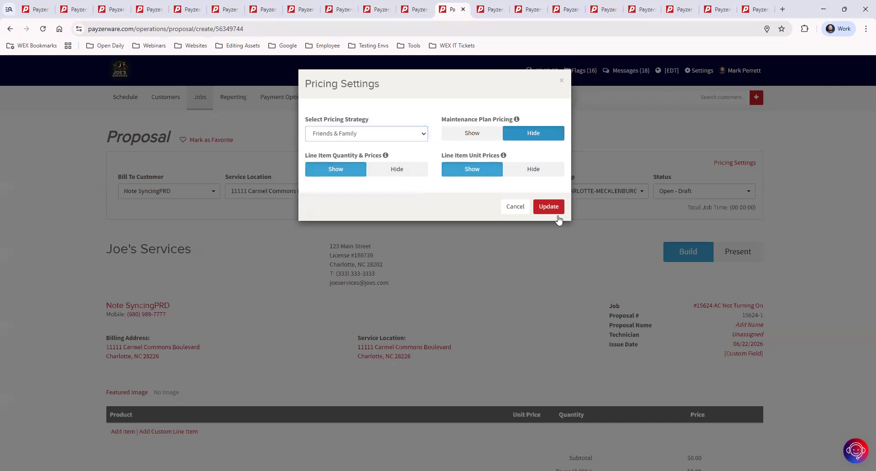
pyautogui.click(399, 170)
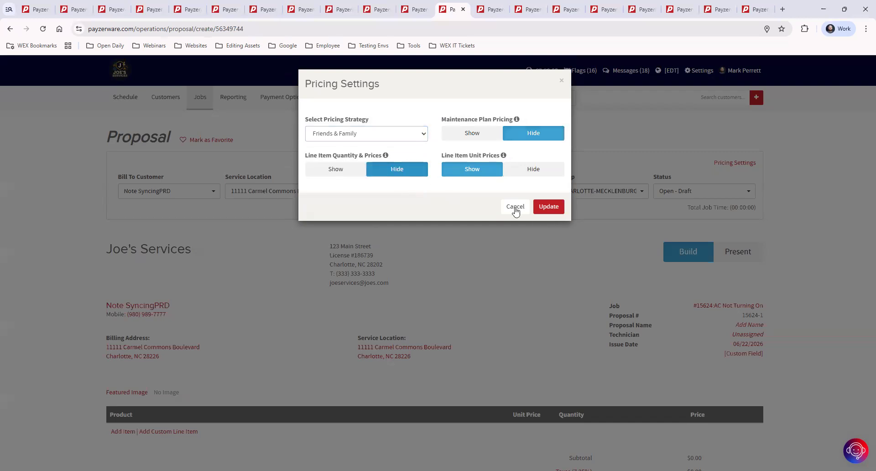
pyautogui.click(531, 171)
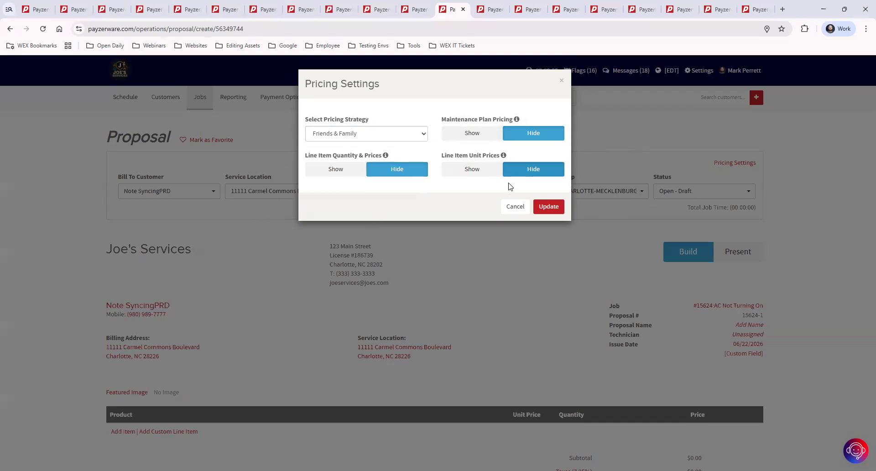
pyautogui.click(562, 83)
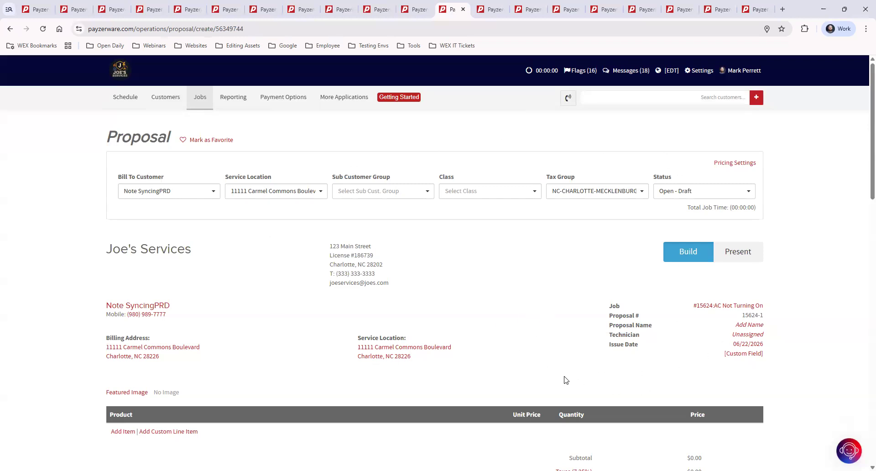
# Step: Start adding an item to the proposal, and look through the flat rate price book, QuickBooks item list and price book products
pyautogui.scroll(-1, 545, 292)
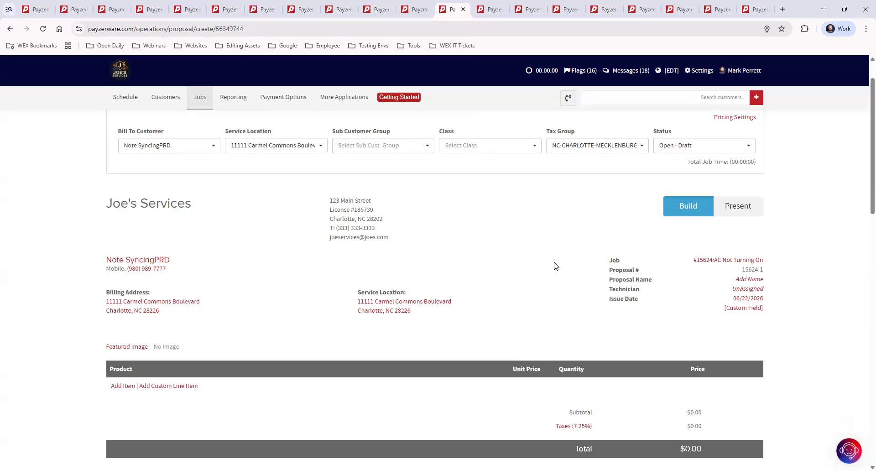
pyautogui.scroll(-1, 556, 265)
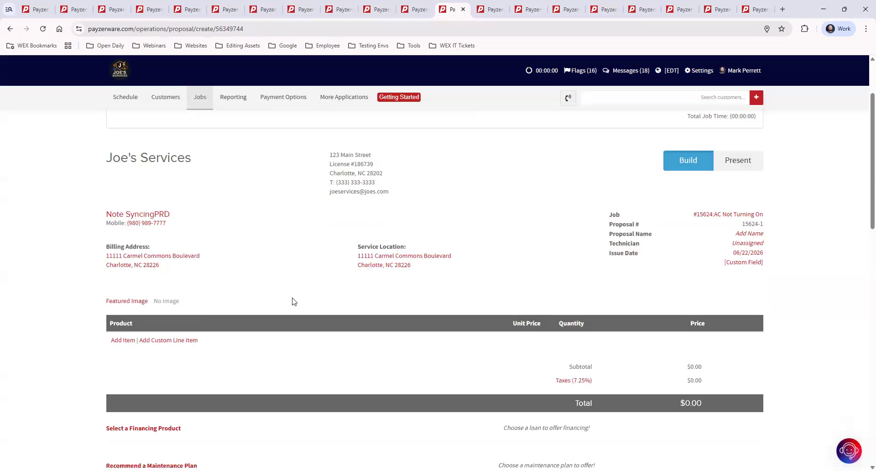
pyautogui.click(123, 340)
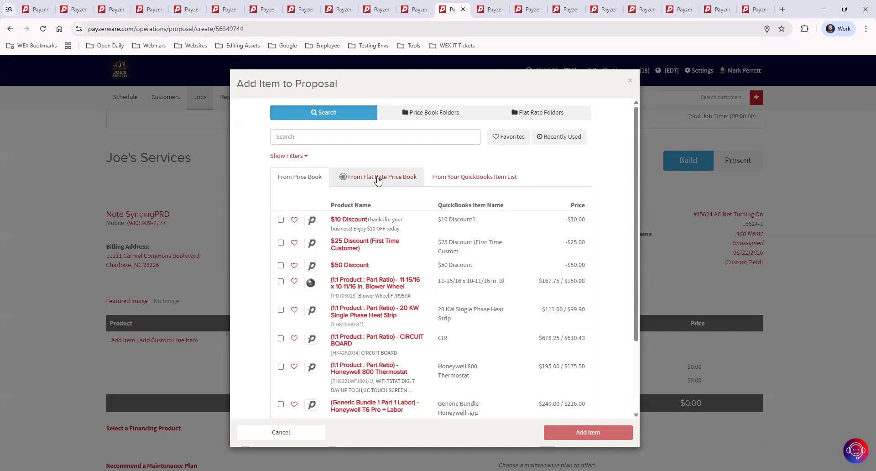
pyautogui.click(378, 180)
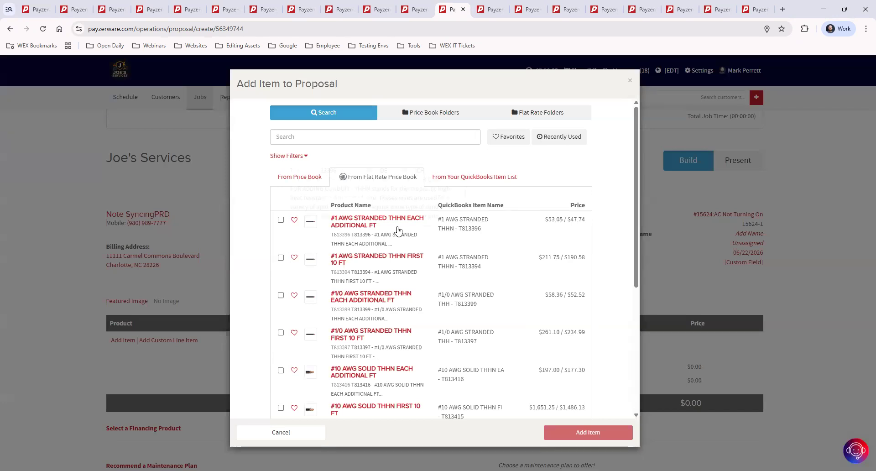
pyautogui.click(480, 177)
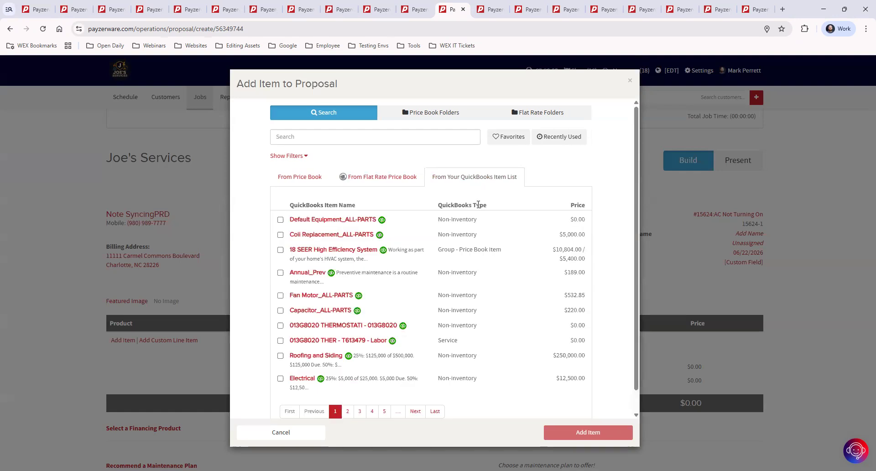
pyautogui.click(299, 178)
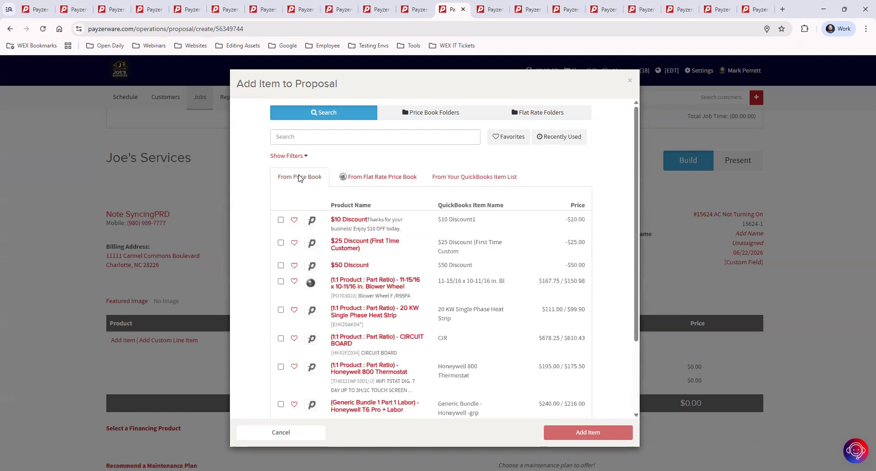
pyautogui.scroll(-2, 390, 349)
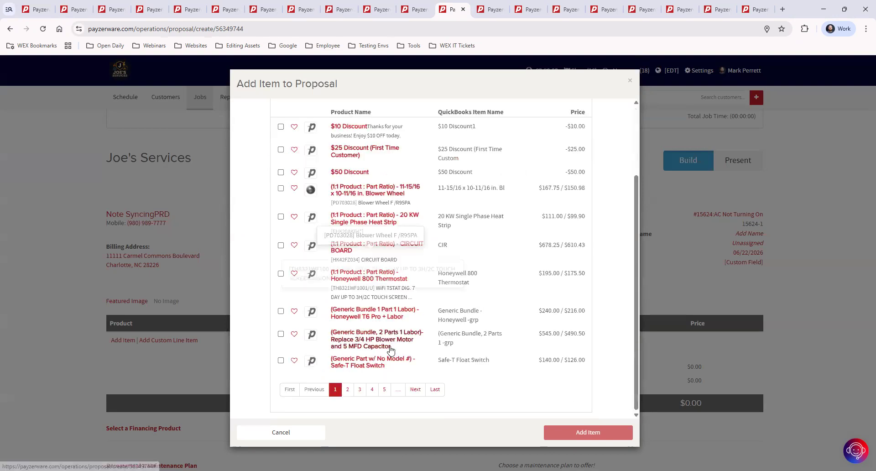
pyautogui.scroll(2, 390, 350)
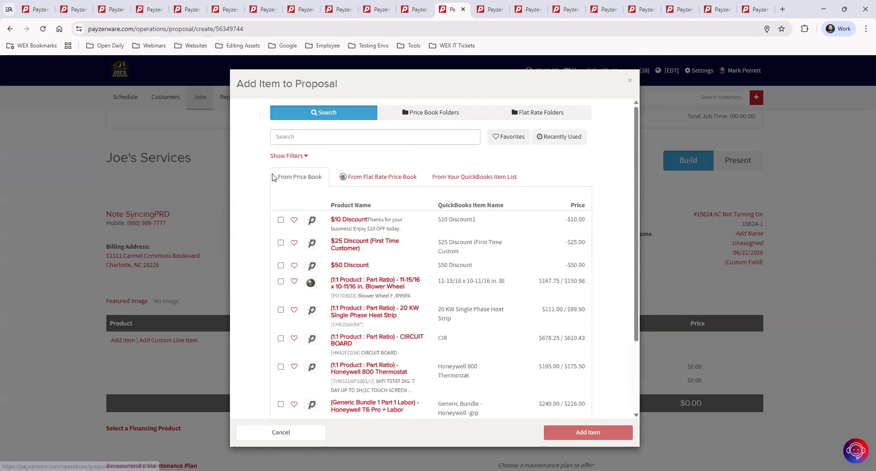
# Step: Search the price book for "general part" and add only General Part to the proposal
pyautogui.click(296, 138)
pyautogui.write('general part')
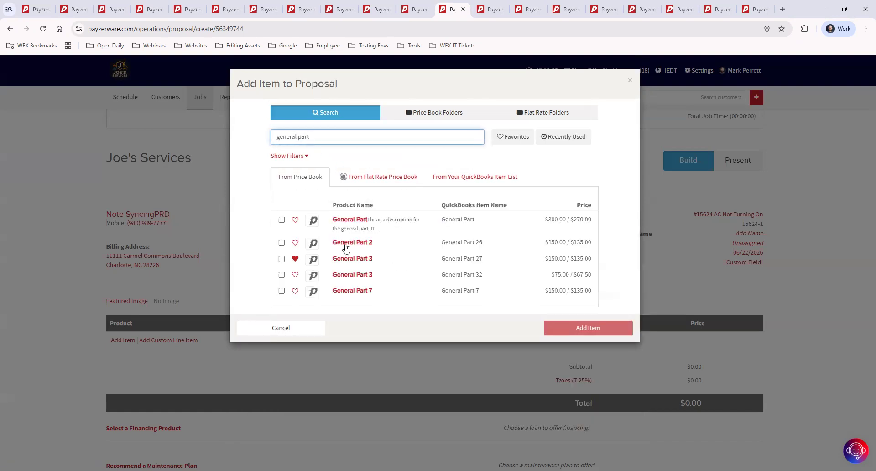
pyautogui.click(358, 221)
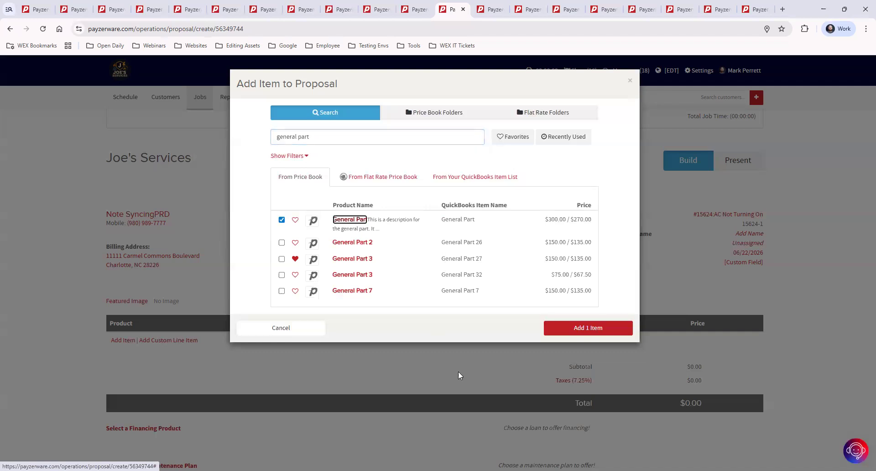
pyautogui.click(282, 243)
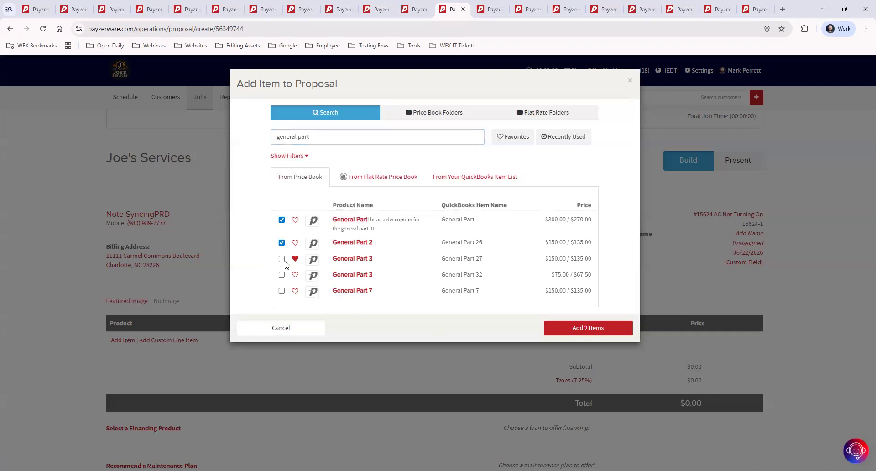
pyautogui.click(281, 258)
pyautogui.click(281, 275)
pyautogui.click(282, 243)
pyautogui.click(282, 258)
pyautogui.click(281, 275)
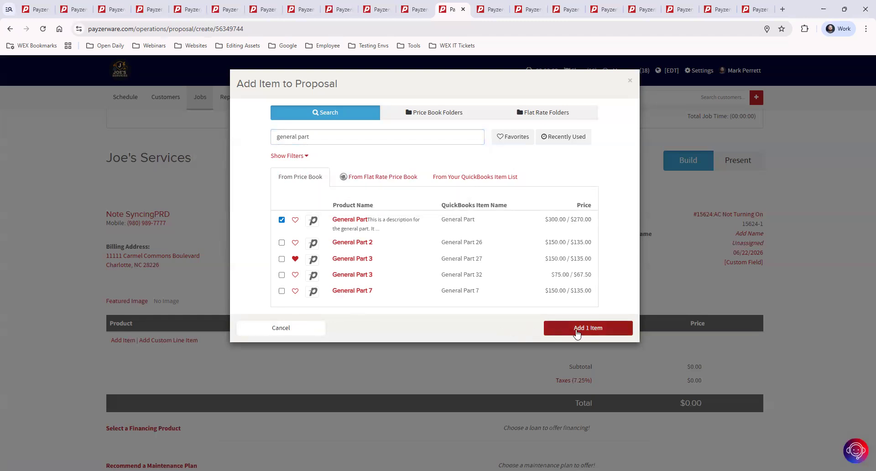
pyautogui.click(576, 328)
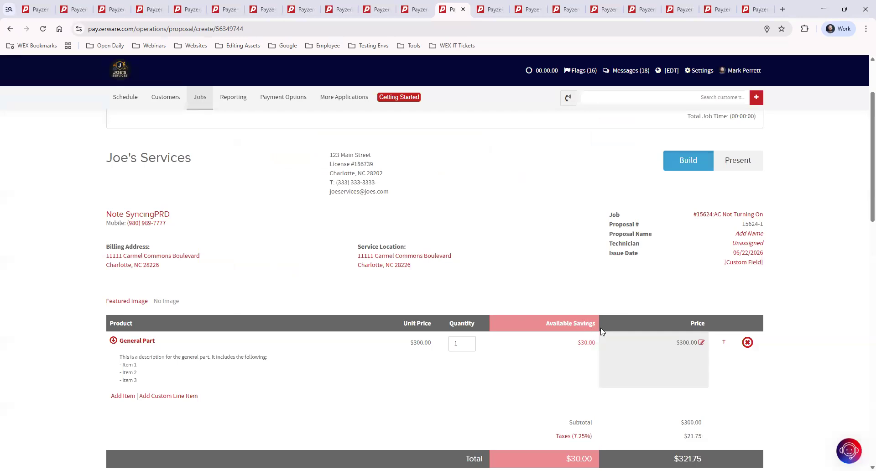
# Step: Add General Labor from the price book's 2 Service folder inside 01 General, and set its quantity to 3
pyautogui.click(118, 396)
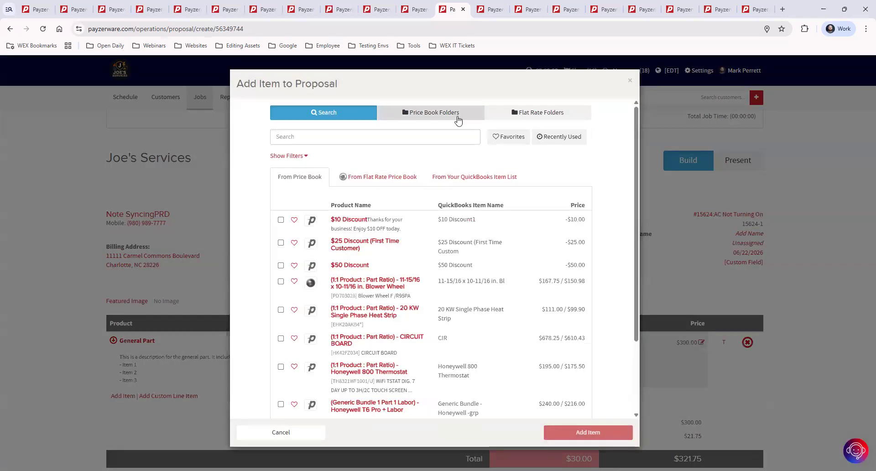
pyautogui.click(321, 143)
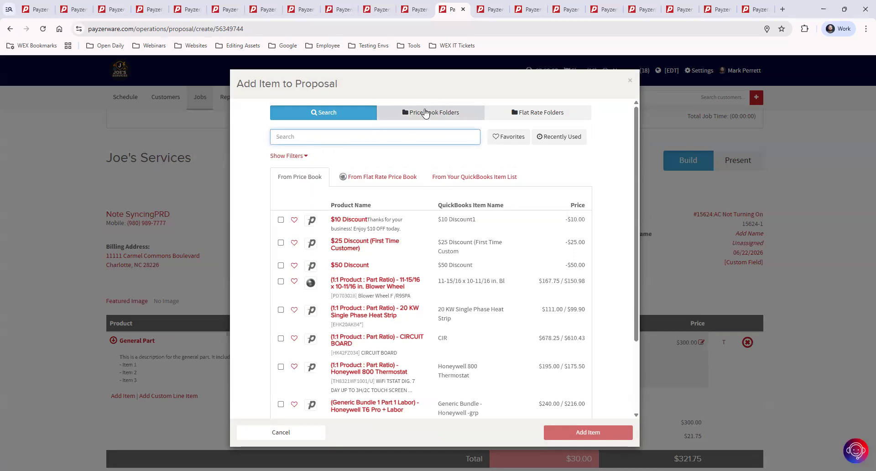
pyautogui.click(433, 113)
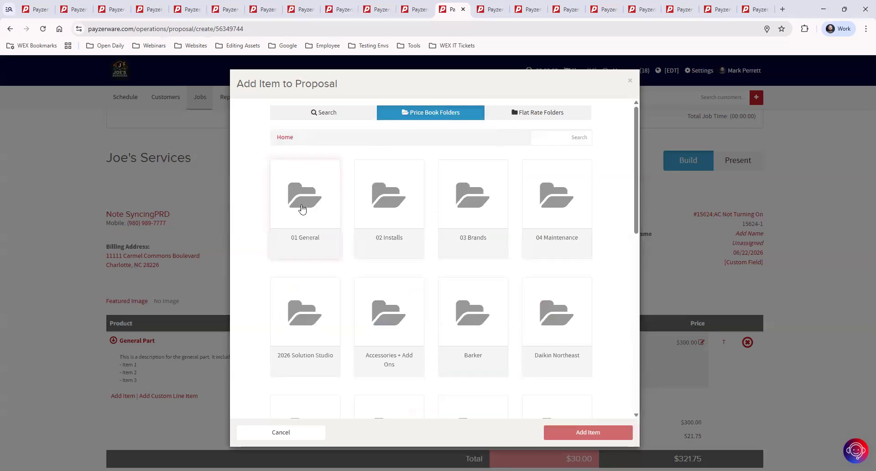
pyautogui.click(303, 207)
pyautogui.click(395, 202)
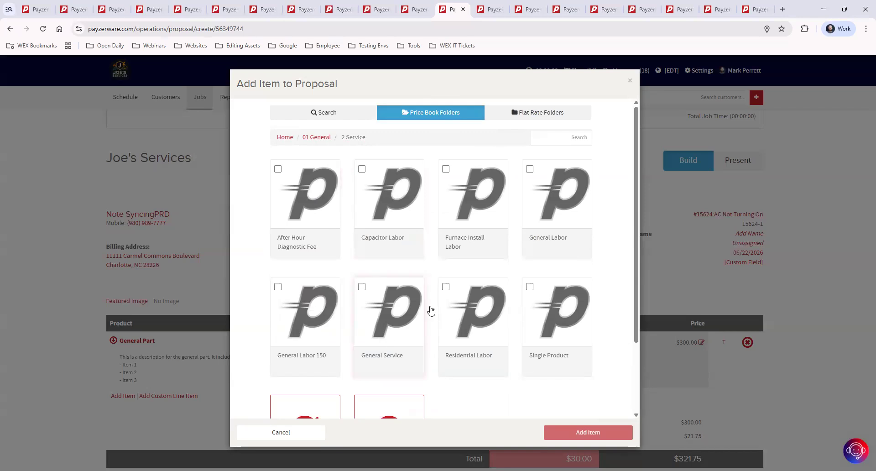
pyautogui.click(529, 169)
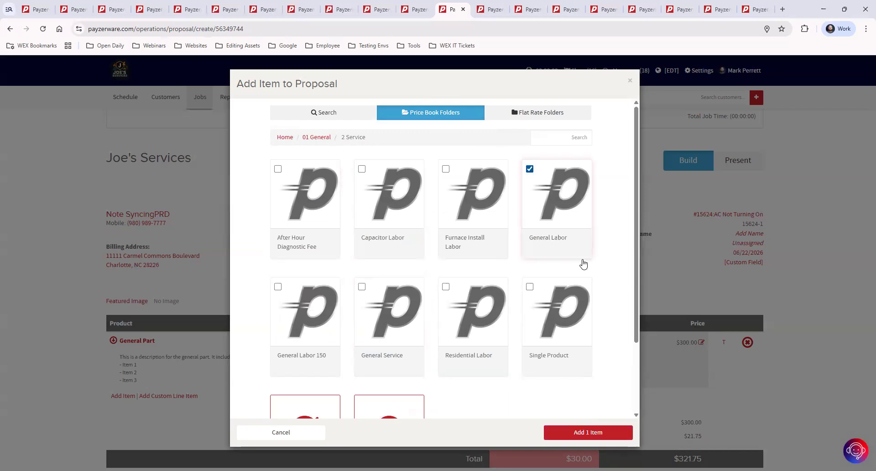
pyautogui.click(586, 430)
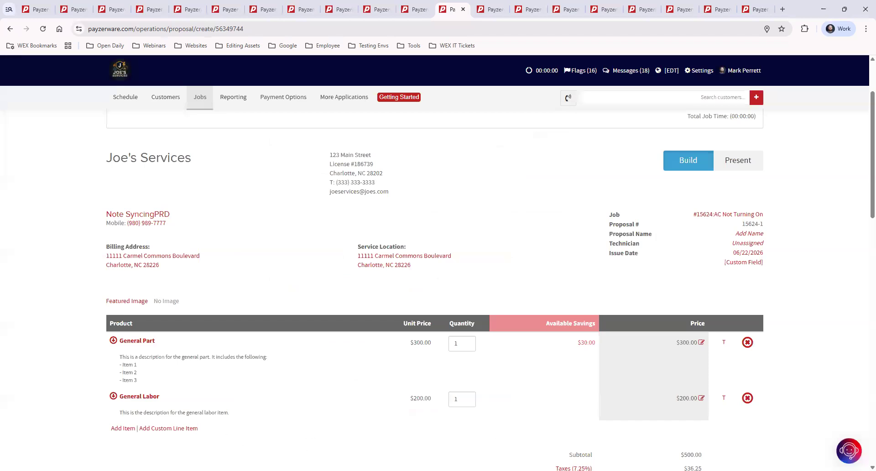
pyautogui.moveTo(461, 398); pyautogui.dragTo(451, 397)
pyautogui.click(415, 423)
# Step: Examine General Part's line item details with the description enlarged, check its Account choices, and update the item without changing any values
pyautogui.click(139, 342)
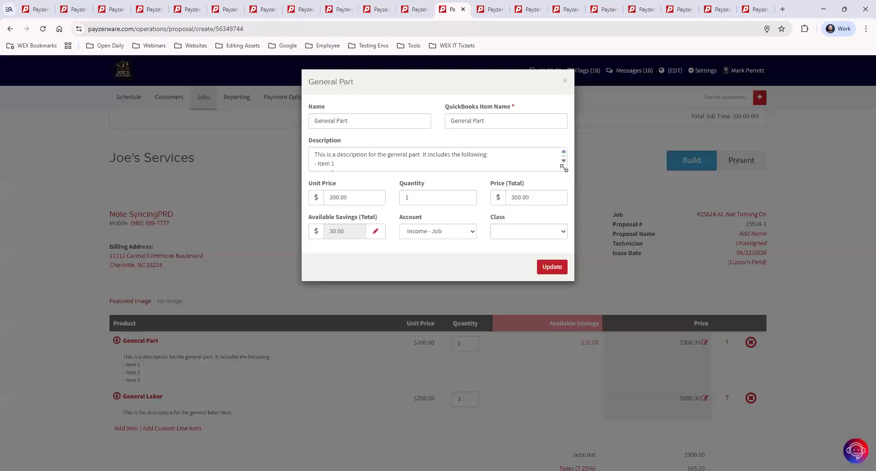
pyautogui.moveTo(565, 169); pyautogui.dragTo(570, 206)
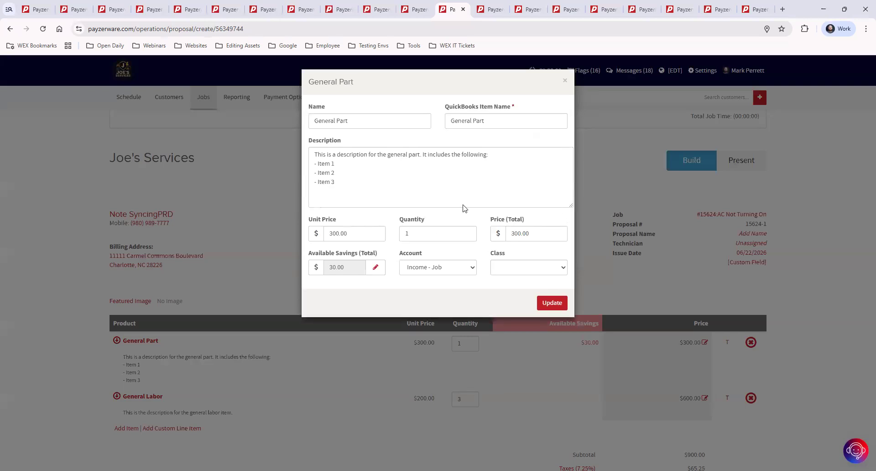
pyautogui.click(443, 270)
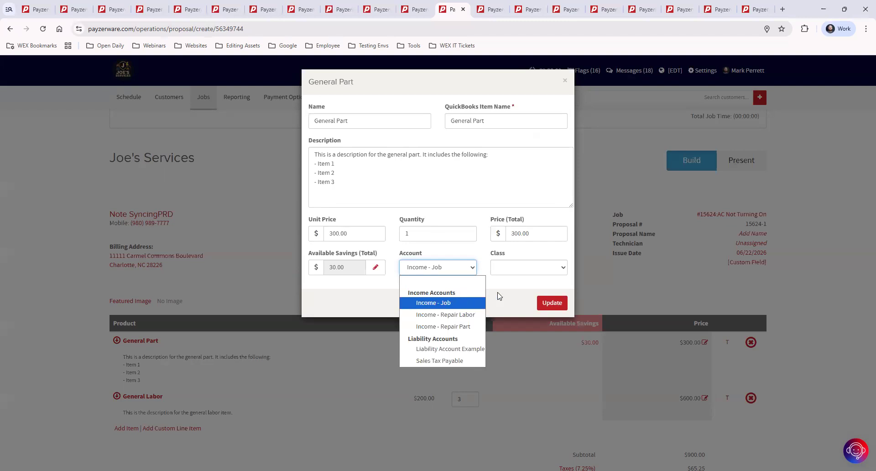
pyautogui.click(537, 307)
pyautogui.click(551, 303)
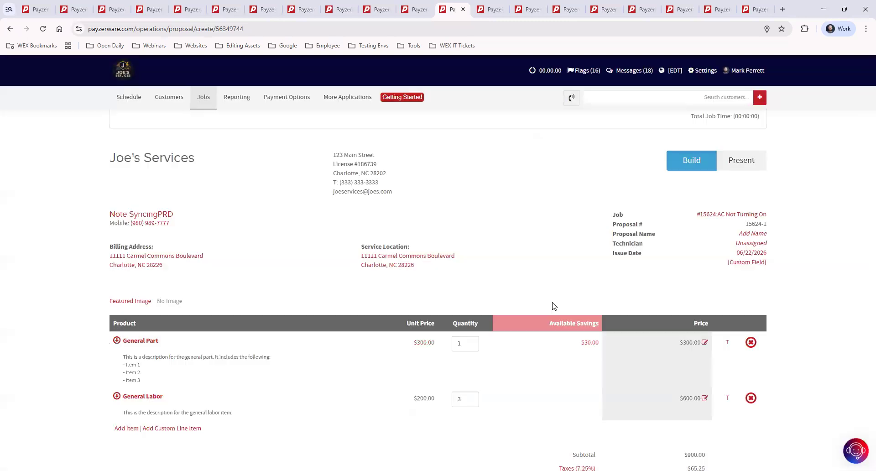
# Step: Look over the proposal's line items, taxes and total, financing product, maintenance plan and recommendations sections
pyautogui.scroll(-4, 552, 379)
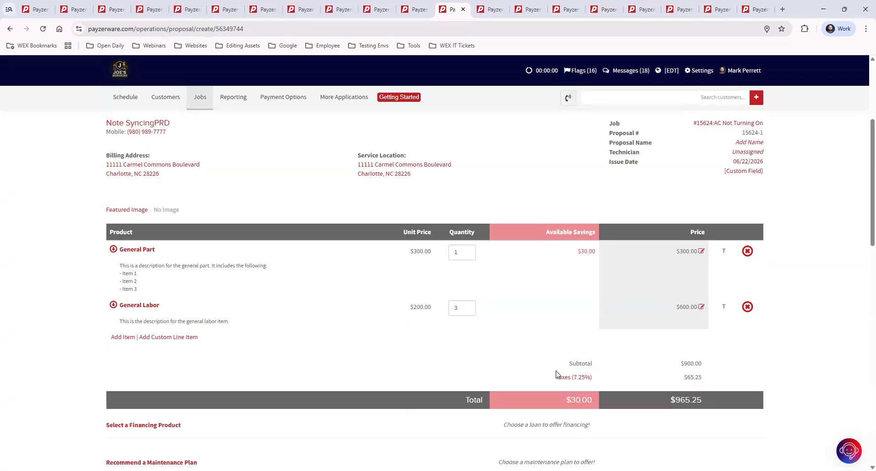
pyautogui.scroll(1, 562, 365)
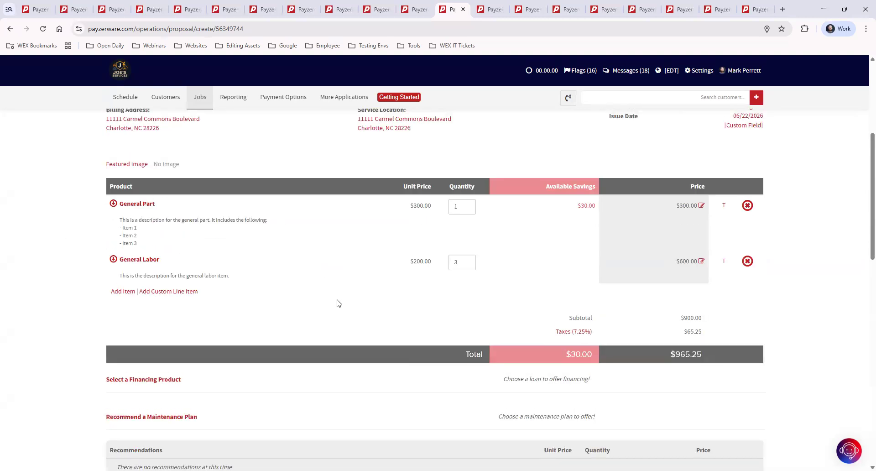
pyautogui.scroll(-1, 221, 316)
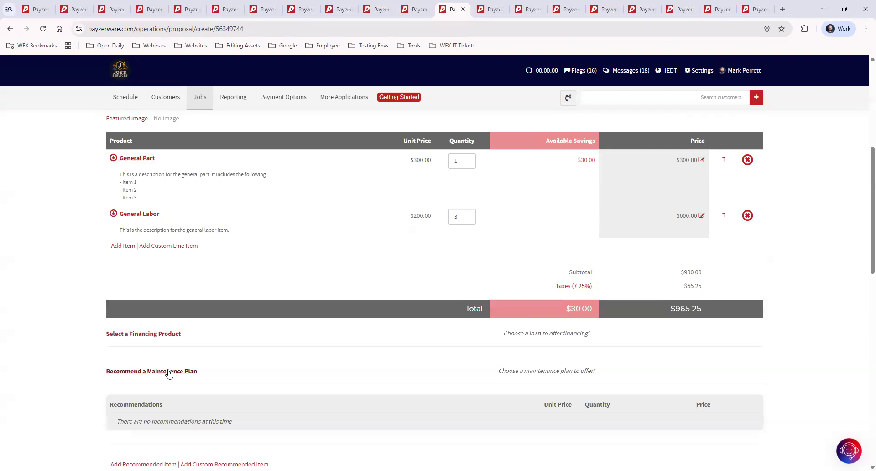
pyautogui.scroll(2, 255, 350)
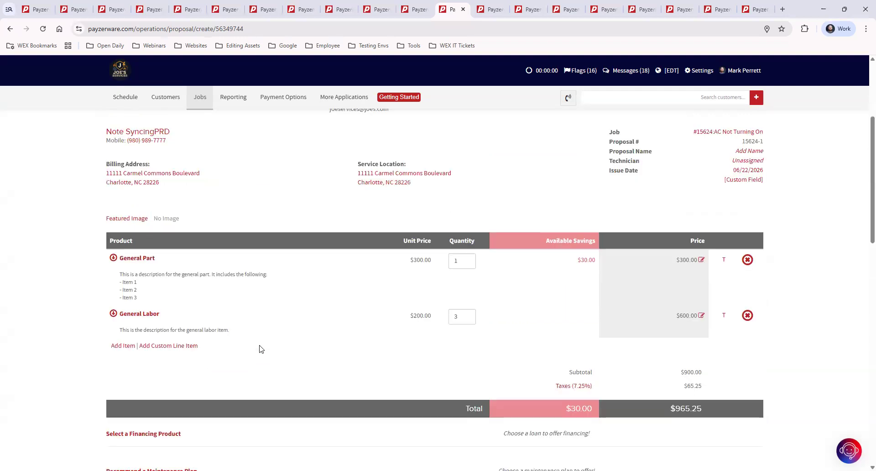
# Step: Recommend the Comfort Club Plan as the proposal's maintenance plan, keeping its default dates and annual price, and save it
pyautogui.scroll(3, 256, 346)
pyautogui.scroll(-2, 253, 342)
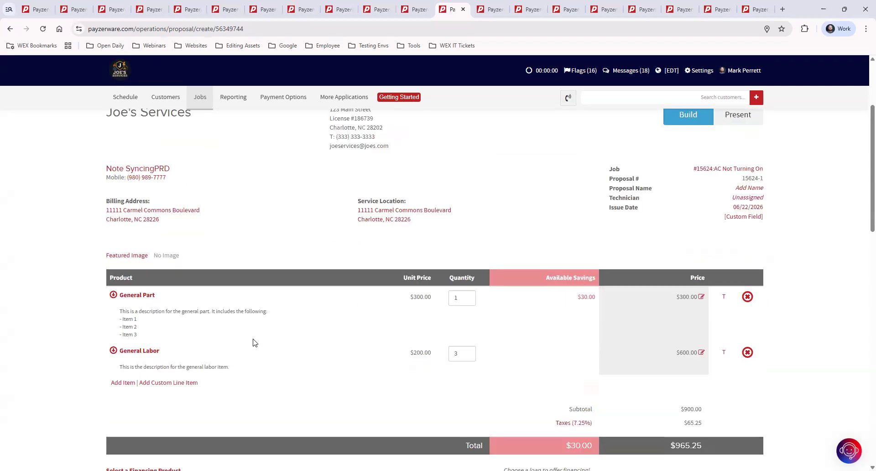
pyautogui.scroll(-3, 253, 342)
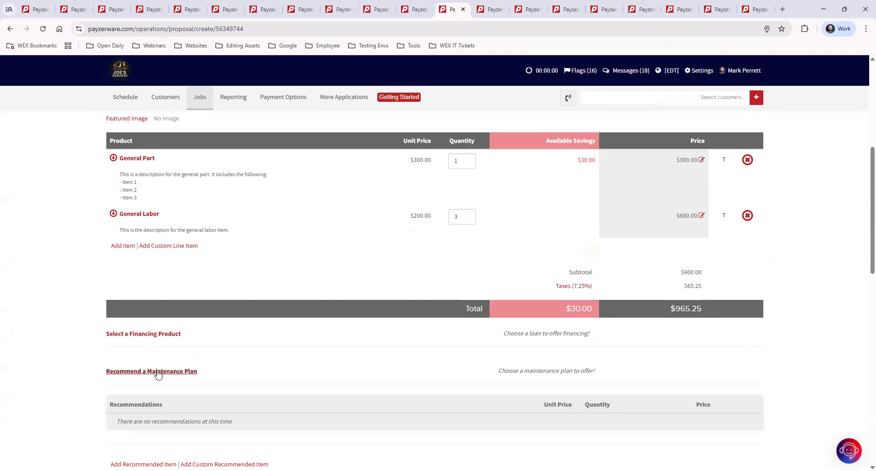
pyautogui.click(158, 372)
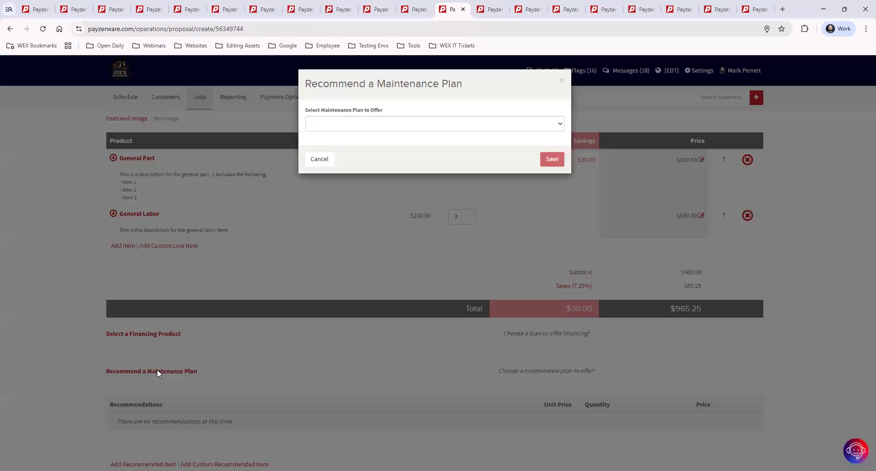
pyautogui.click(356, 126)
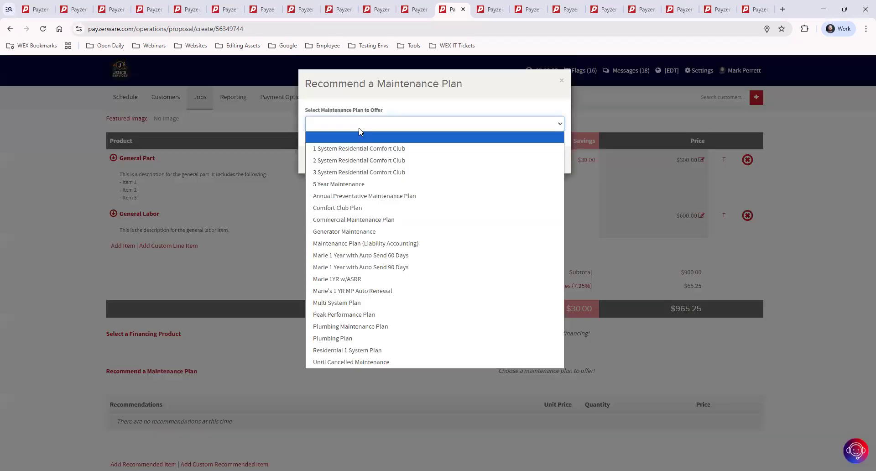
pyautogui.click(373, 208)
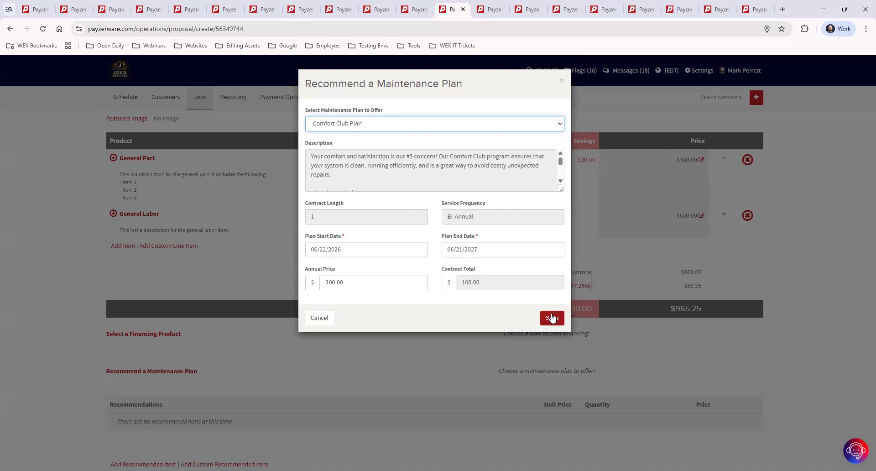
pyautogui.click(551, 319)
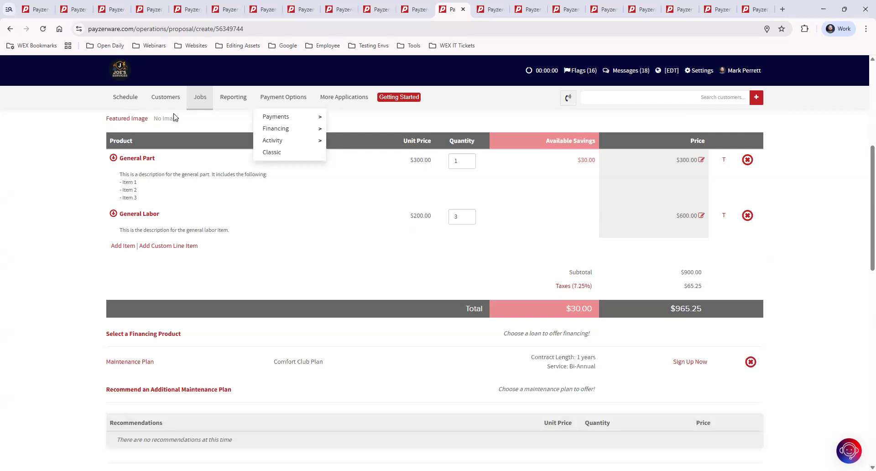
# Step: Search the price book for "filter" and add Filter X6672 Replace to the proposal as a recommended item
pyautogui.scroll(-2, 673, 285)
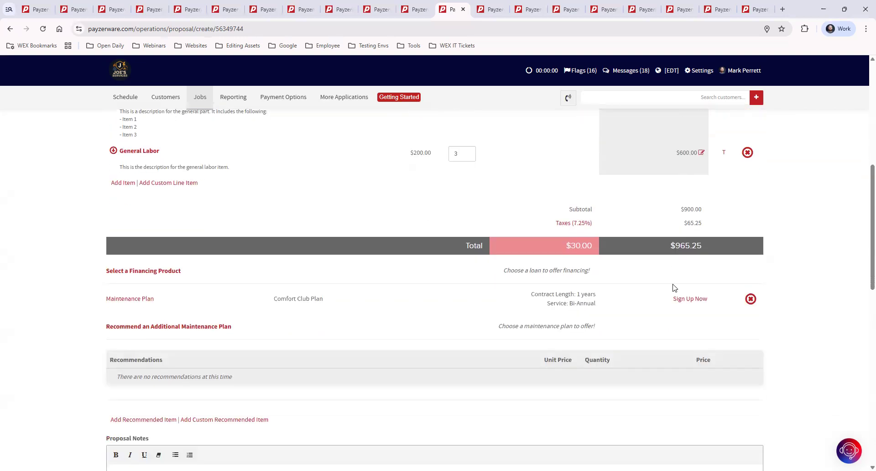
pyautogui.scroll(3, 672, 308)
pyautogui.scroll(-2, 673, 313)
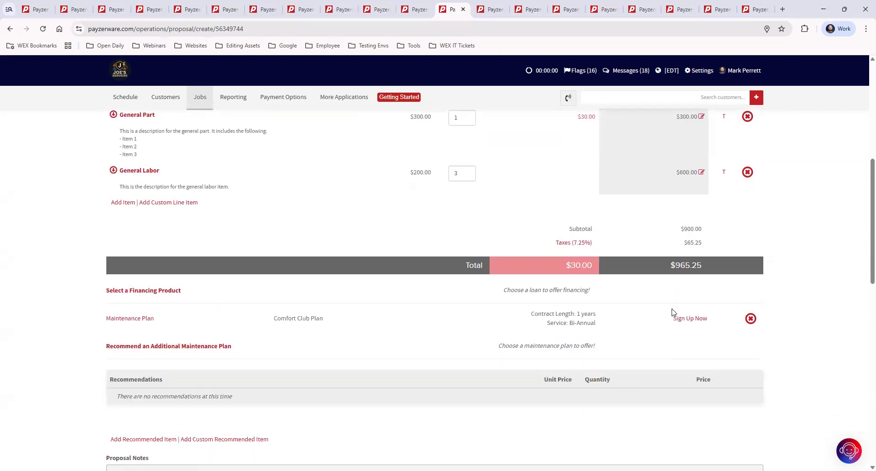
pyautogui.scroll(1, 672, 310)
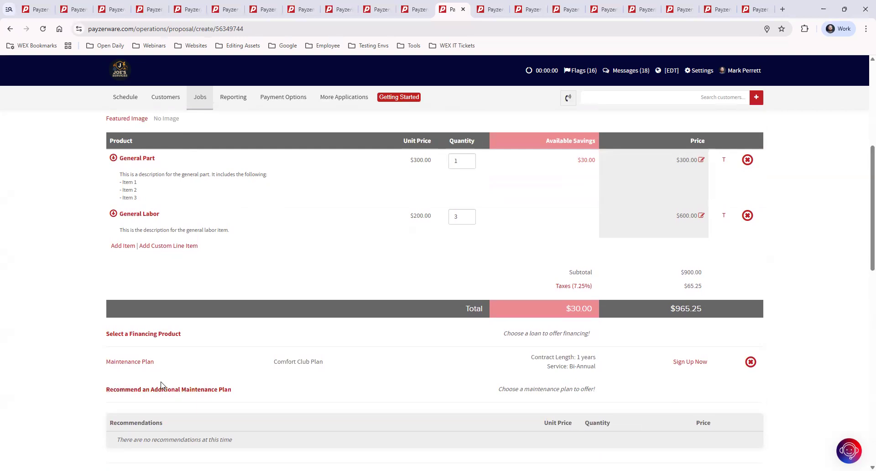
pyautogui.scroll(-2, 180, 439)
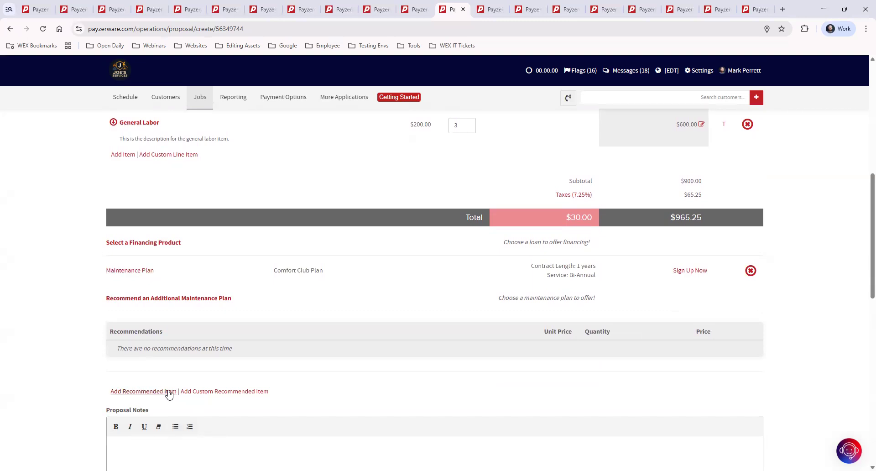
pyautogui.click(169, 391)
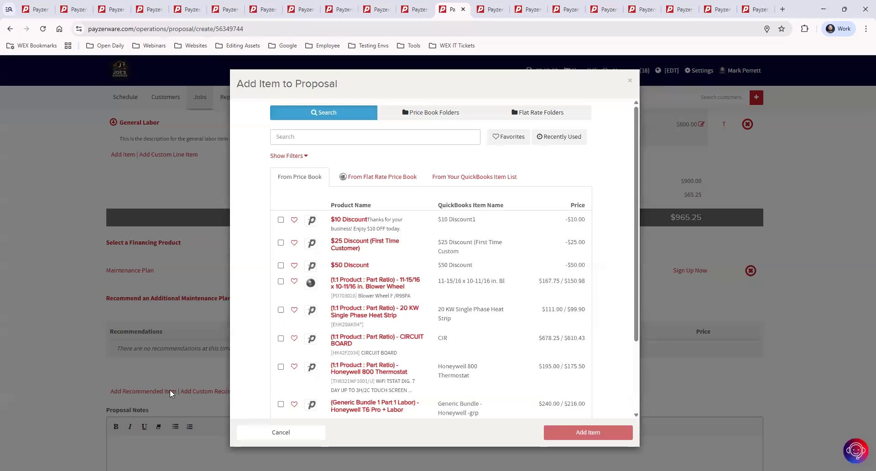
pyautogui.click(331, 135)
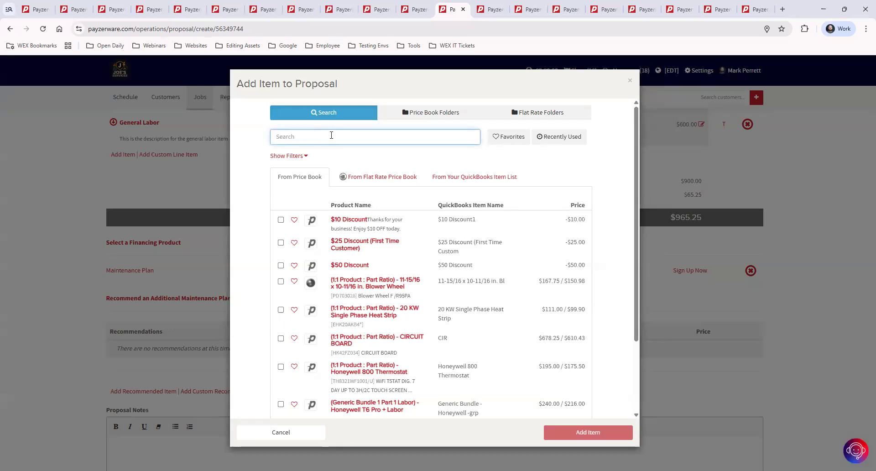
pyautogui.write('filter')
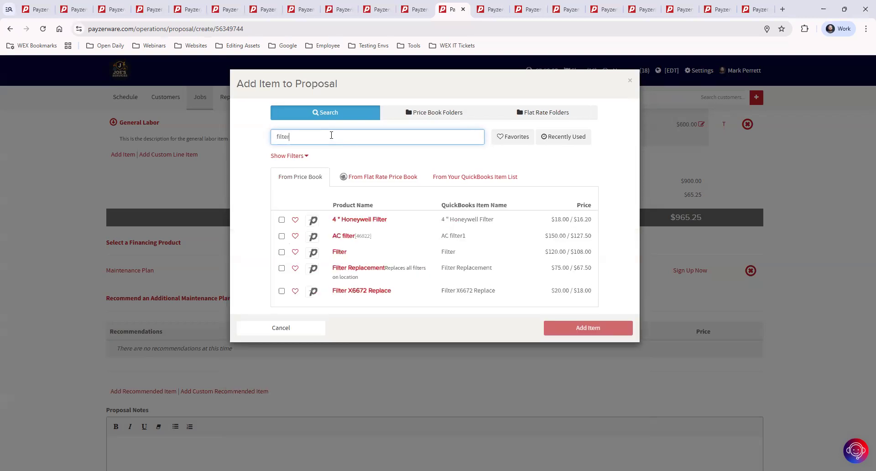
pyautogui.click(381, 292)
pyautogui.click(581, 328)
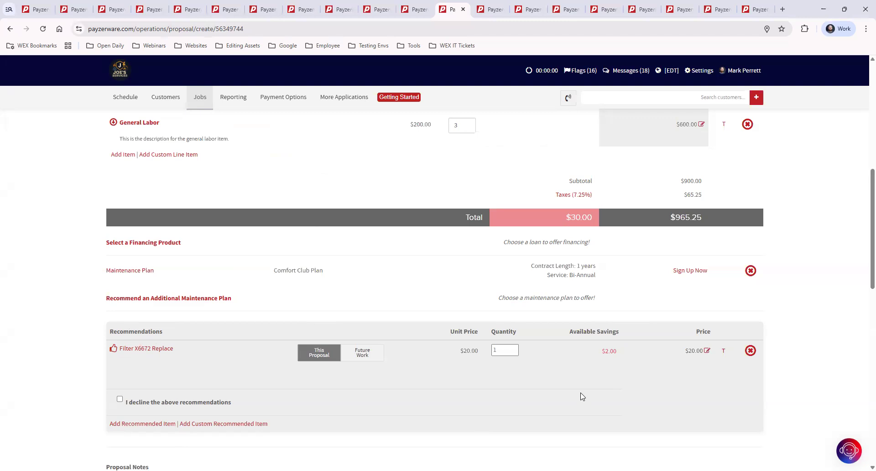
# Step: Move the recommended Filter X6672 Replace into the proposal's line items, and return it to the recommendations
pyautogui.scroll(2, 479, 367)
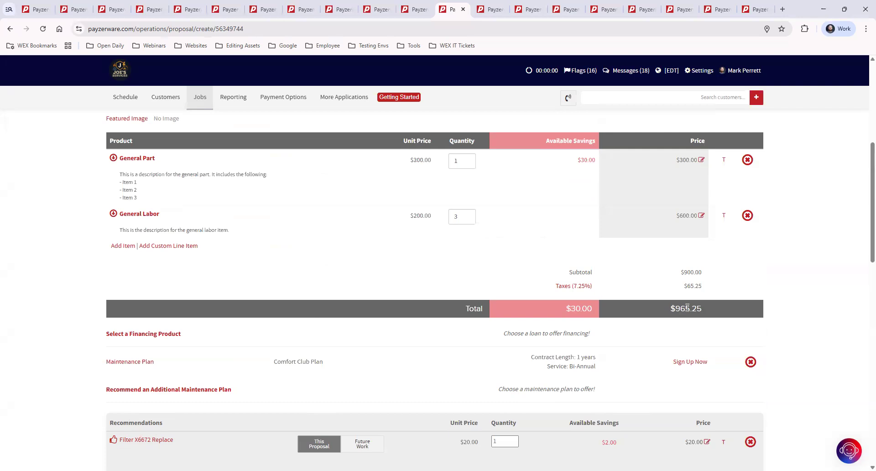
pyautogui.scroll(-1, 684, 306)
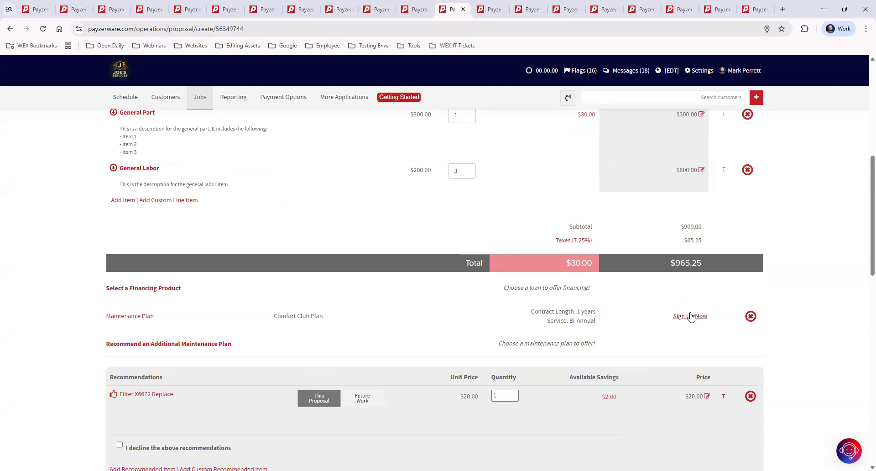
pyautogui.scroll(-2, 690, 316)
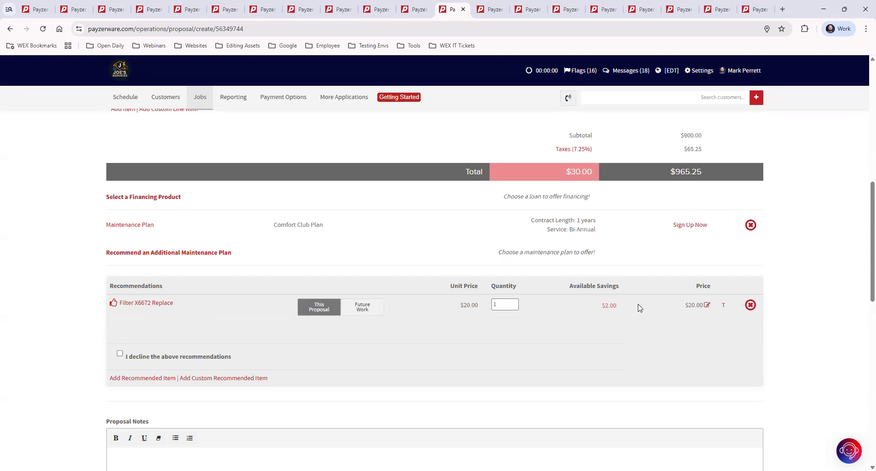
pyautogui.click(113, 304)
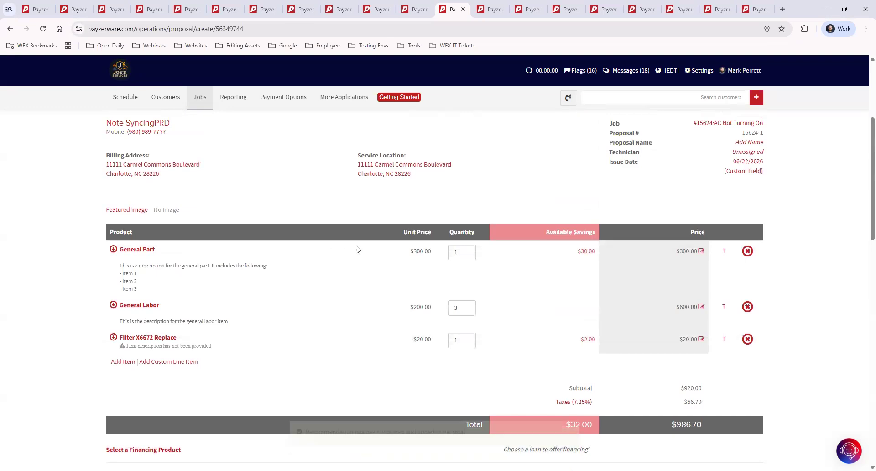
pyautogui.click(114, 338)
# Step: Mark the proposal's recommendations as declined by the customer
pyautogui.scroll(-7, 419, 258)
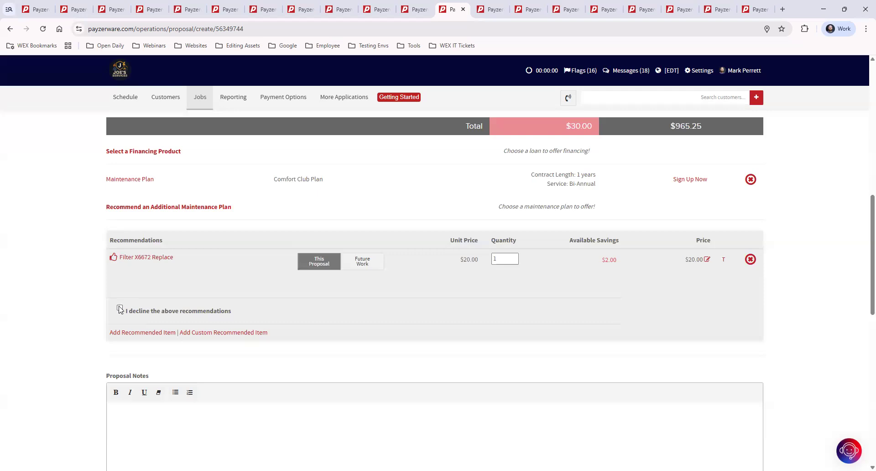
pyautogui.scroll(5, 205, 292)
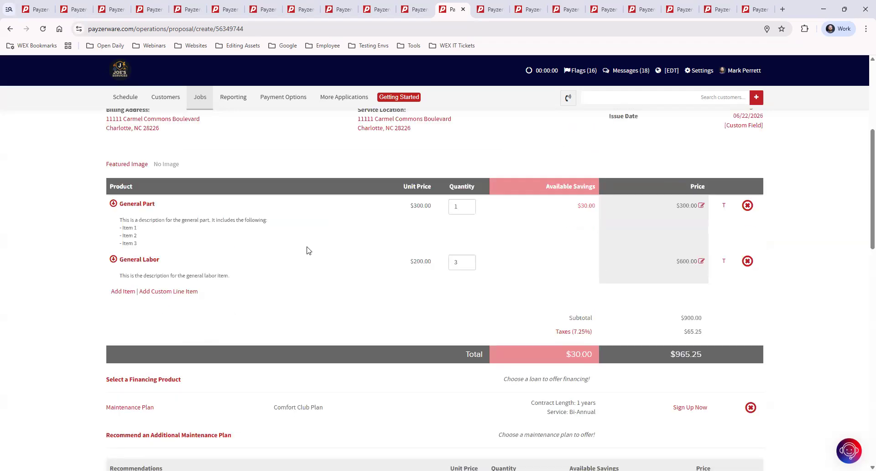
pyautogui.scroll(-3, 307, 250)
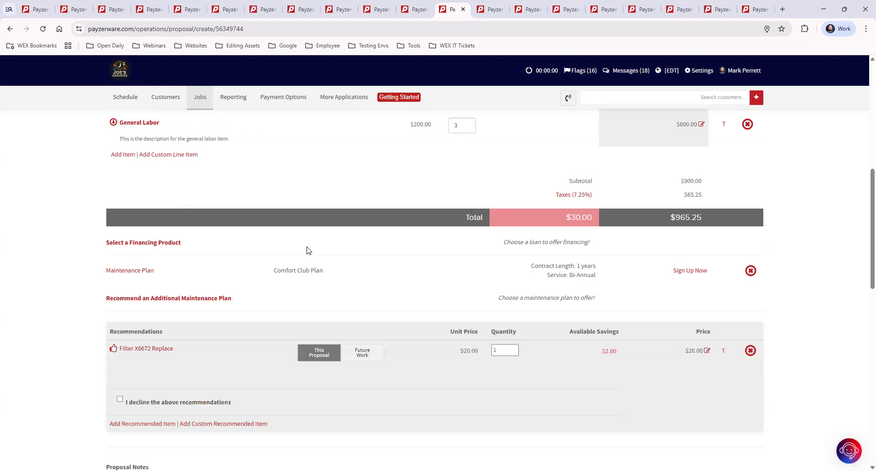
pyautogui.scroll(-1, 297, 256)
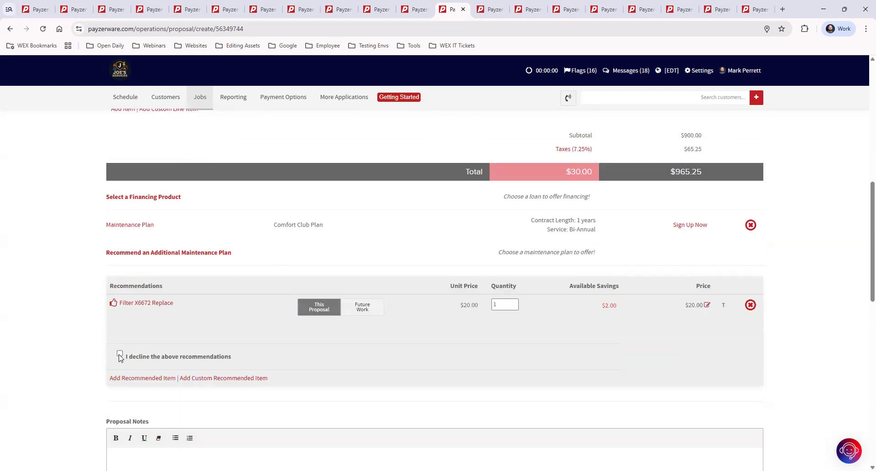
pyautogui.press('space')
# Step: Look over the rest of the proposal down to its contract terms and switch it to the customer presentation view
pyautogui.scroll(-1, 743, 310)
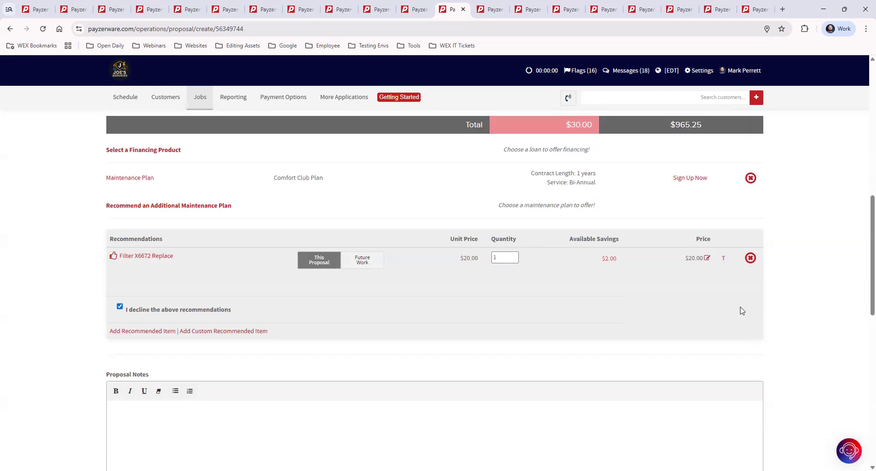
pyautogui.scroll(-1, 742, 310)
pyautogui.scroll(-2, 741, 311)
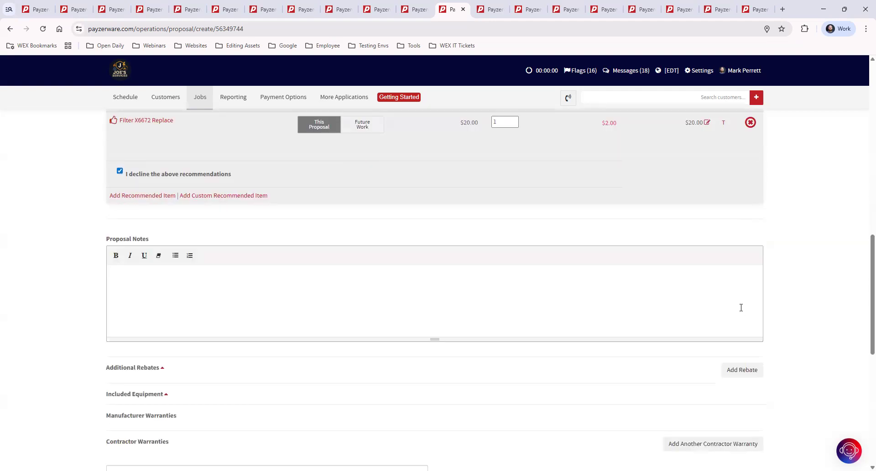
pyautogui.scroll(8, 741, 307)
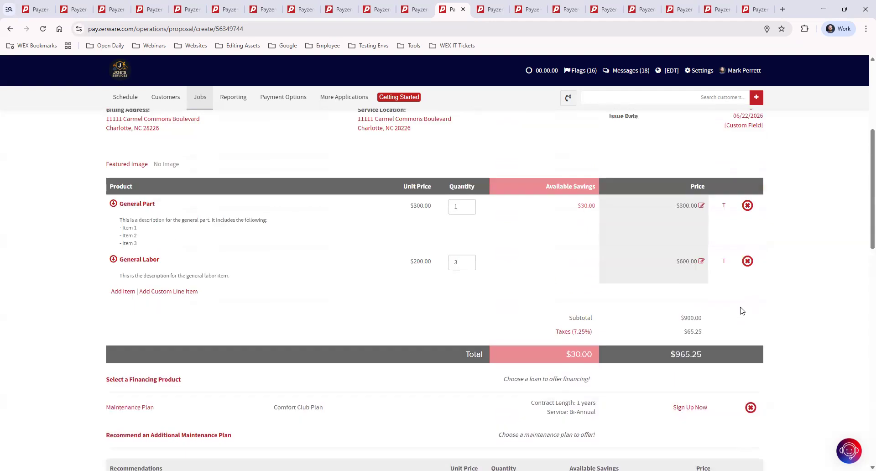
pyautogui.scroll(-2, 741, 310)
pyautogui.scroll(-8, 741, 310)
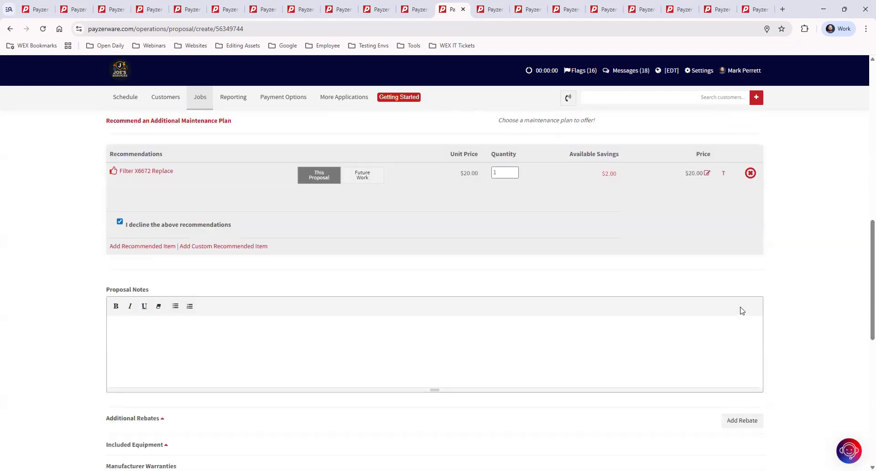
pyautogui.scroll(-6, 740, 310)
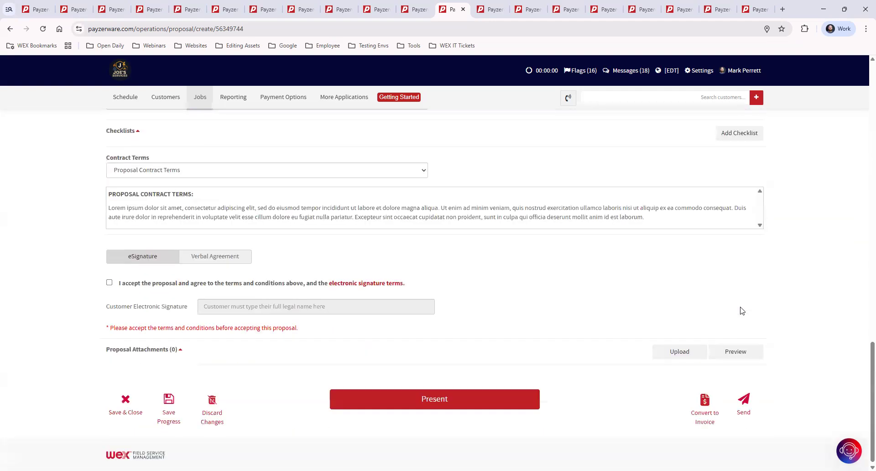
pyautogui.click(423, 397)
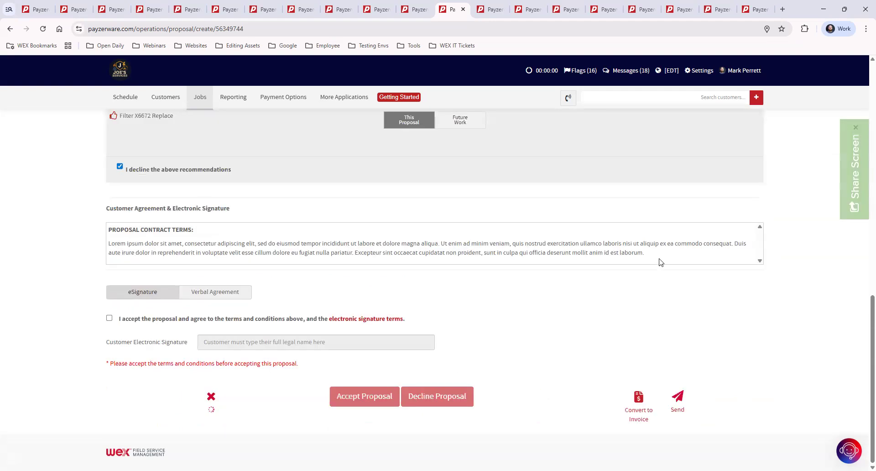
# Step: Review the presented proposal, accept its terms and conditions, and fill in the customer's full name as the electronic signature
pyautogui.scroll(8, 600, 332)
pyautogui.scroll(5, 600, 332)
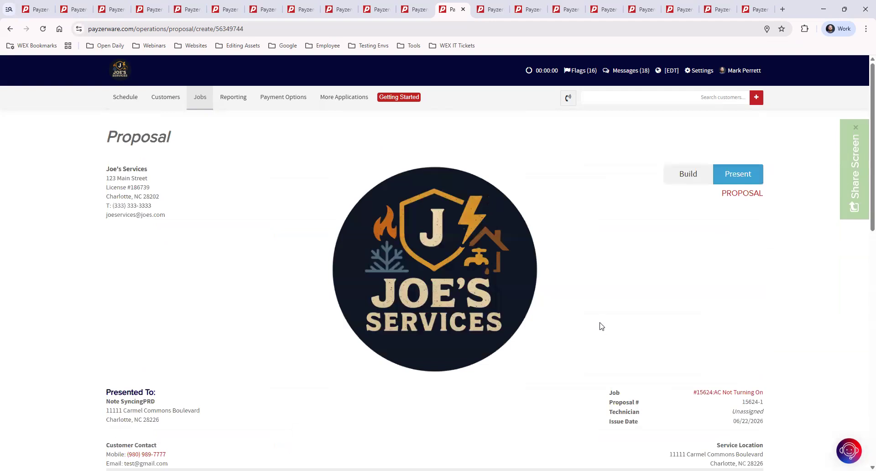
pyautogui.scroll(-1, 599, 324)
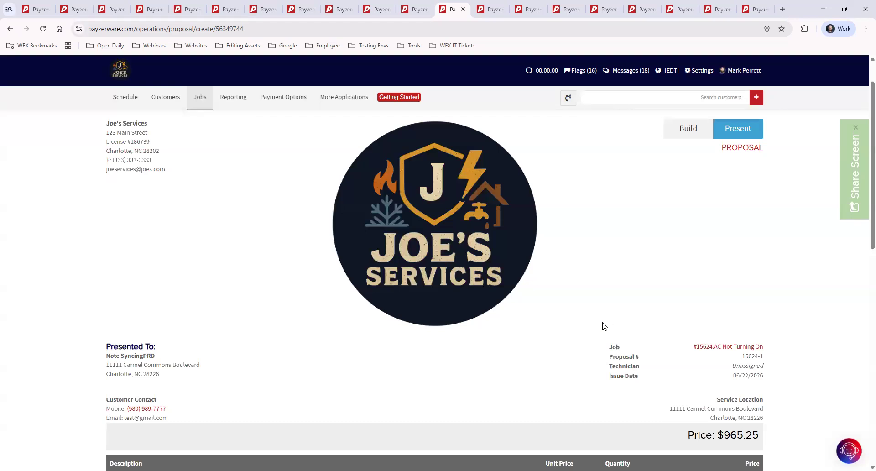
pyautogui.scroll(-2, 609, 327)
pyautogui.scroll(-6, 609, 327)
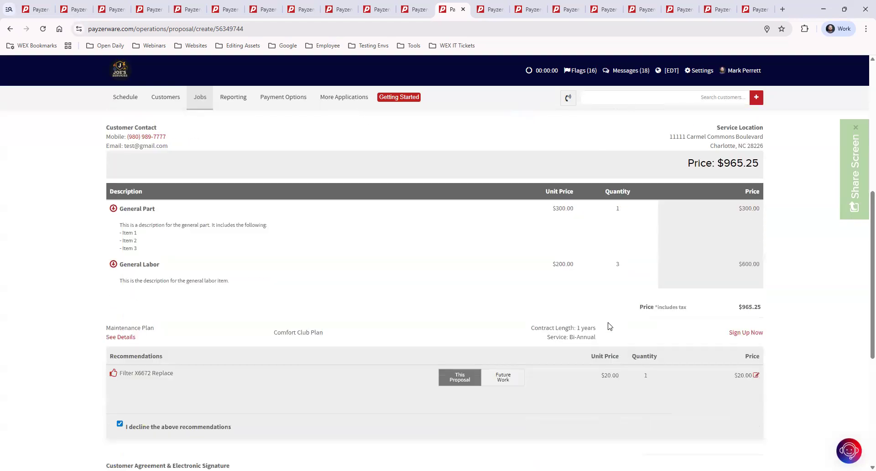
pyautogui.scroll(-4, 609, 327)
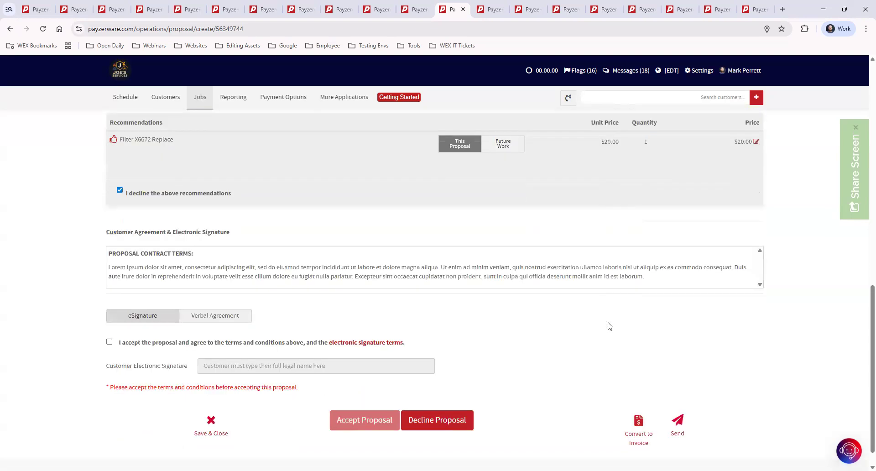
pyautogui.click(110, 318)
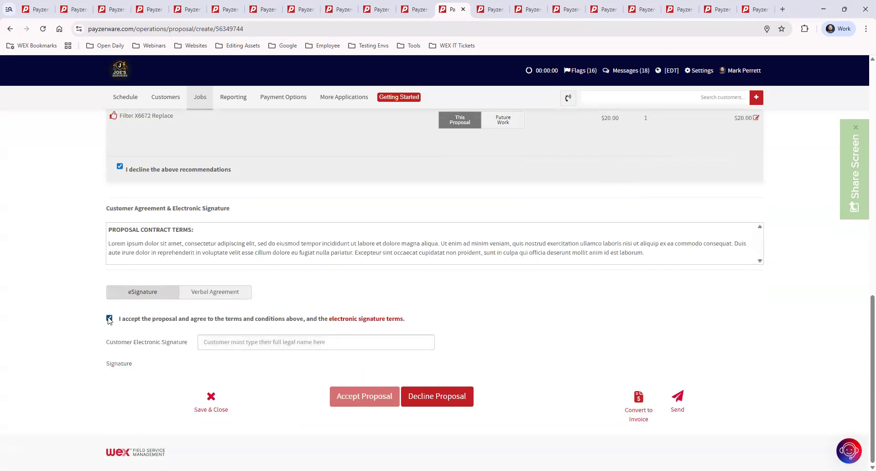
pyautogui.click(219, 340)
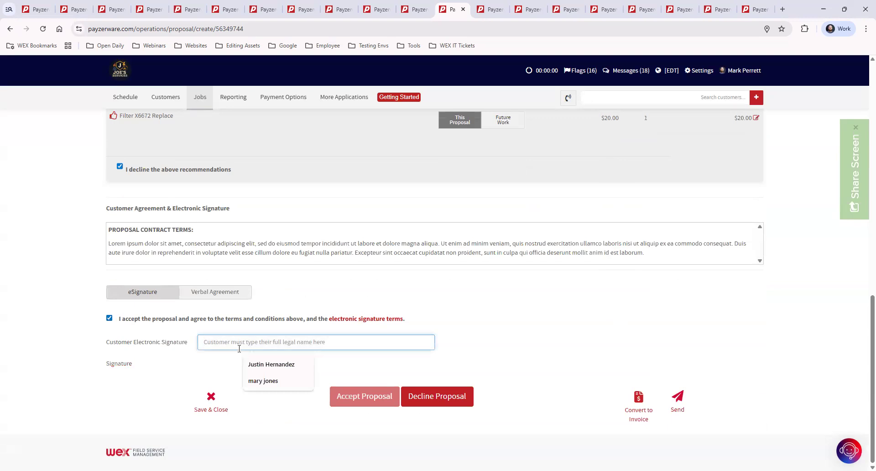
pyautogui.click(272, 363)
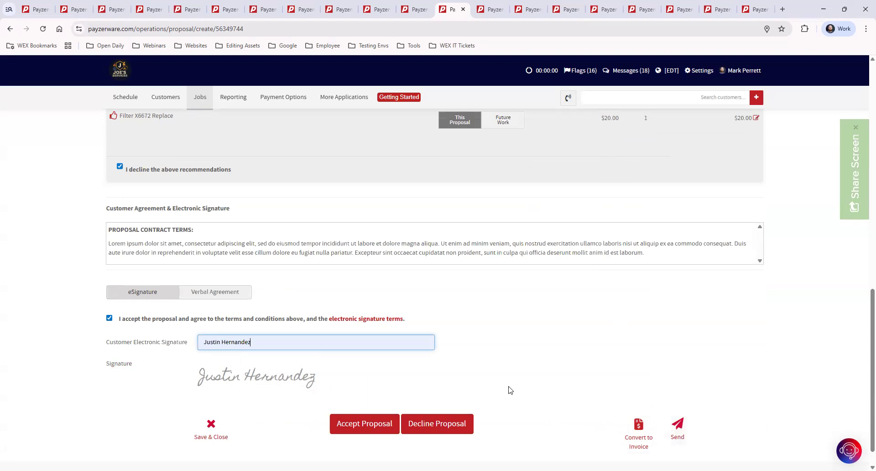
# Step: Accept the signed proposal and convert it to an invoice for the total proposal amount
pyautogui.click(364, 426)
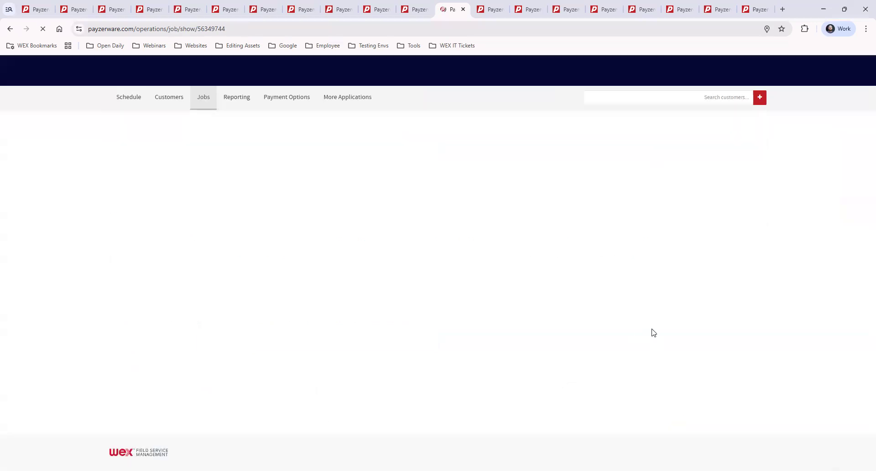
pyautogui.scroll(-4, 678, 290)
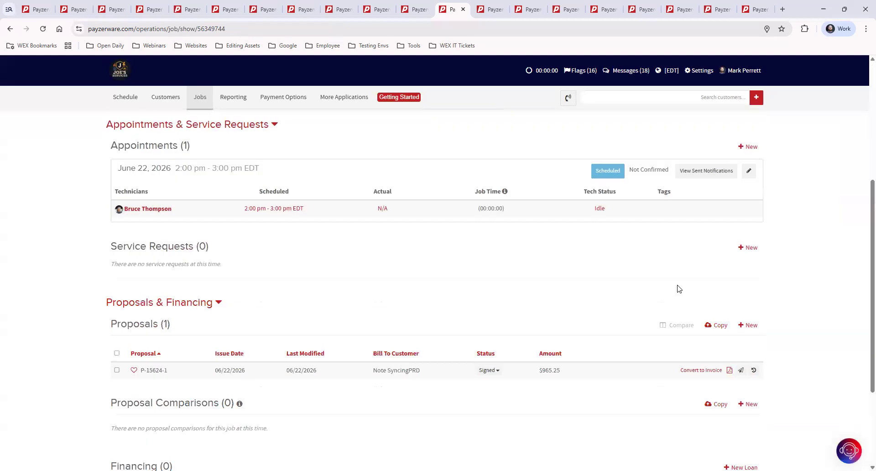
pyautogui.scroll(-2, 677, 289)
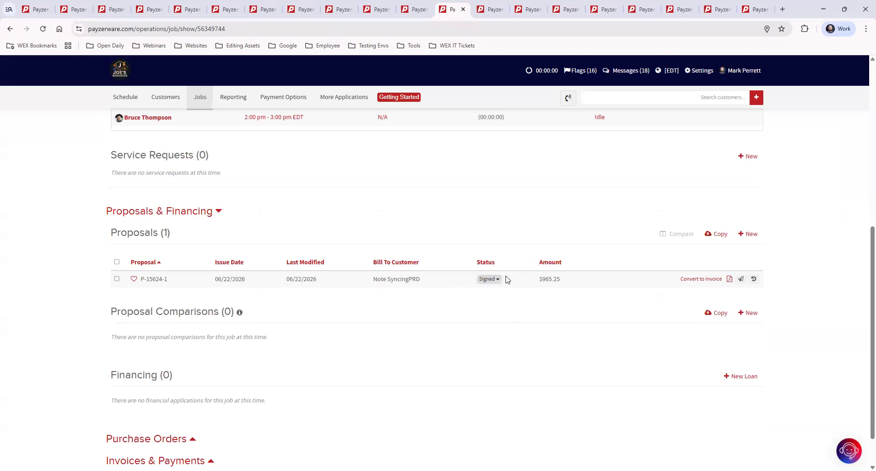
pyautogui.click(692, 279)
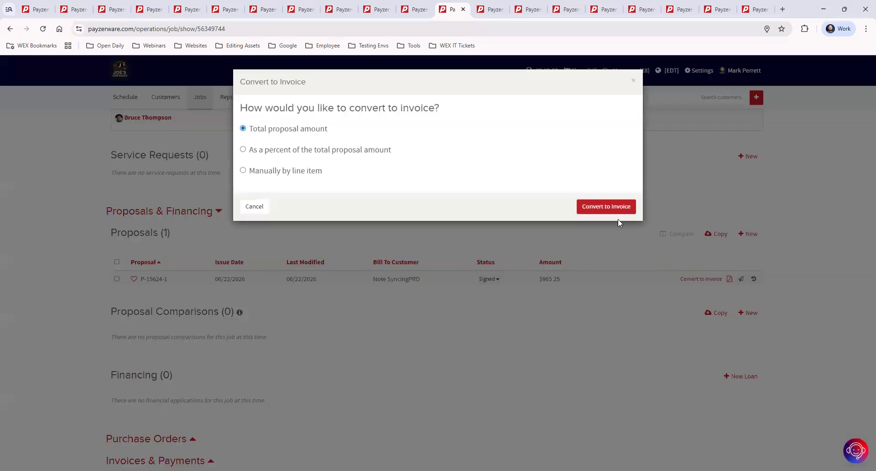
pyautogui.click(605, 208)
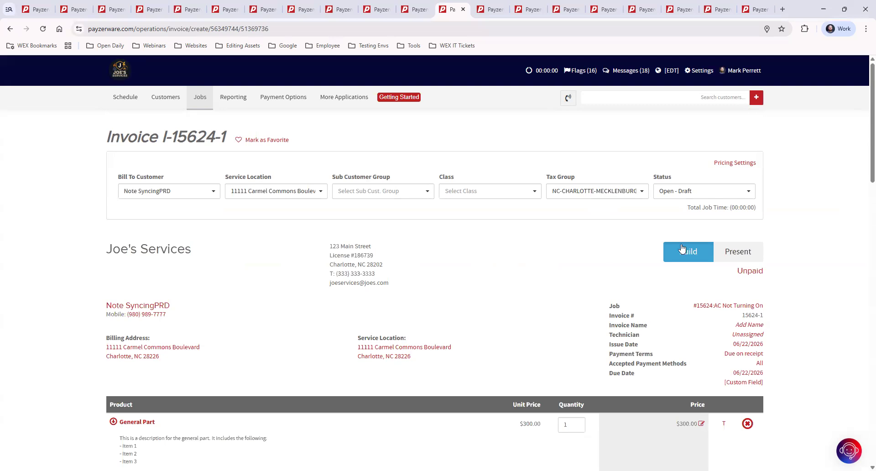
# Step: Sign the customer up for the Comfort Club Plan with its preset contract, service and reminder settings, paying 100.00 on the invoice
pyautogui.scroll(-4, 736, 282)
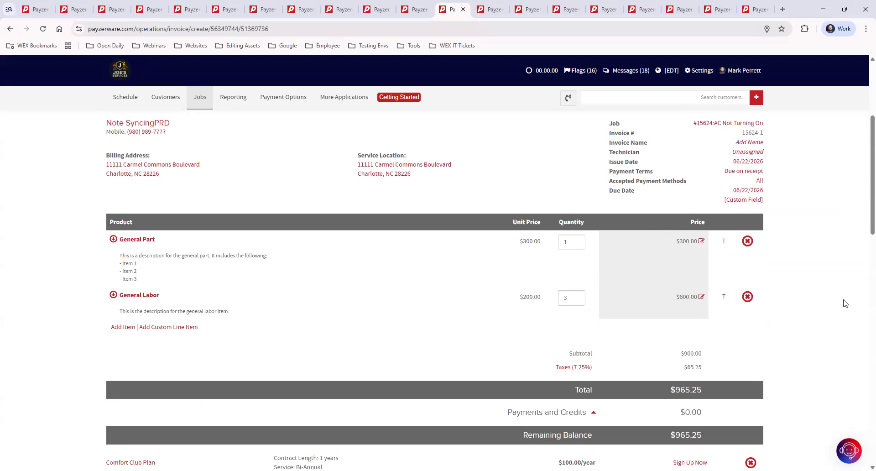
pyautogui.scroll(-3, 845, 301)
pyautogui.scroll(2, 844, 303)
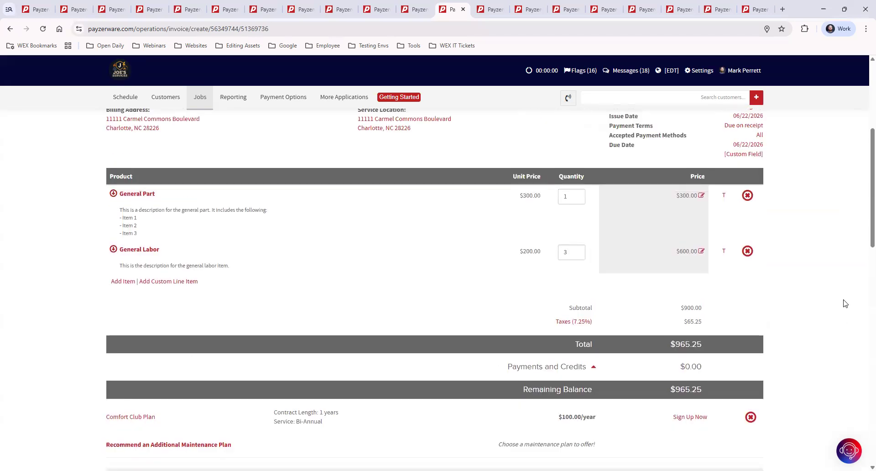
pyautogui.click(681, 415)
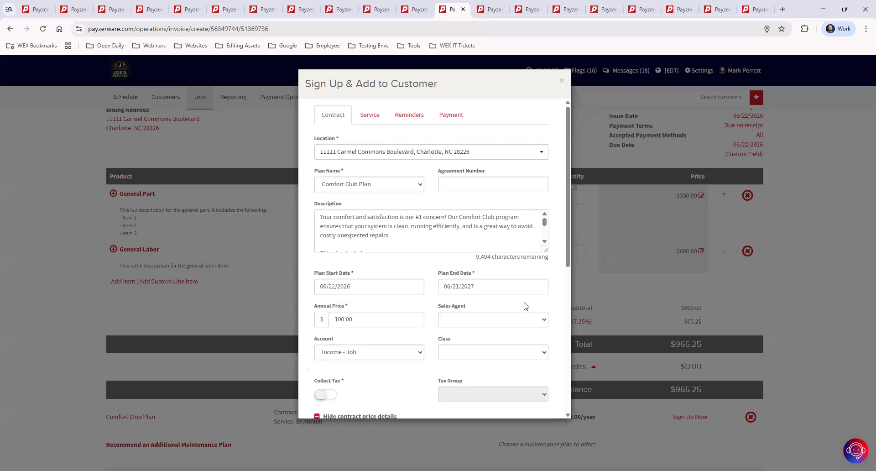
pyautogui.scroll(-6, 474, 340)
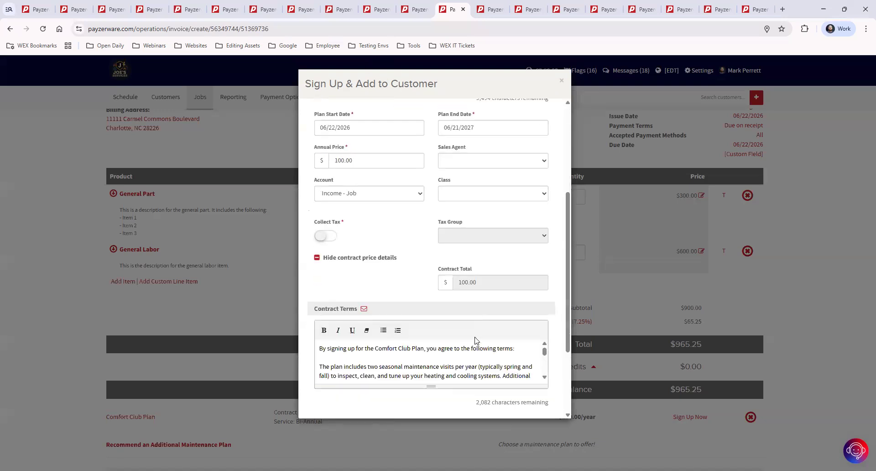
pyautogui.scroll(-1, 463, 350)
pyautogui.click(487, 404)
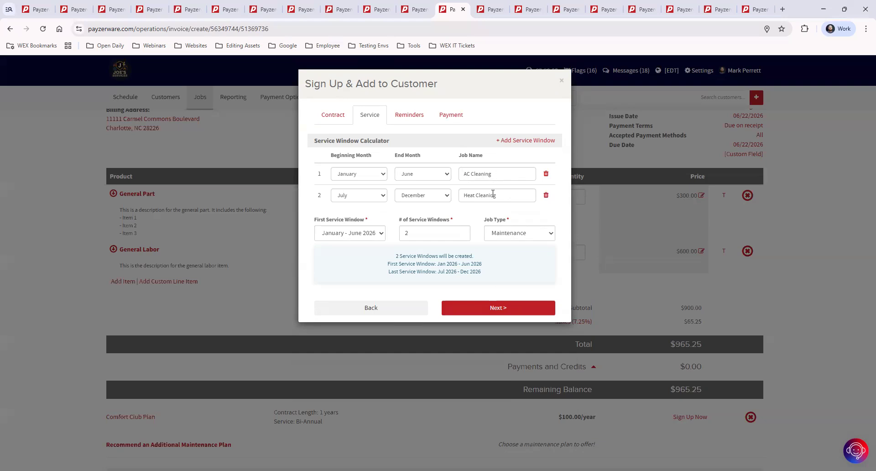
pyautogui.click(504, 308)
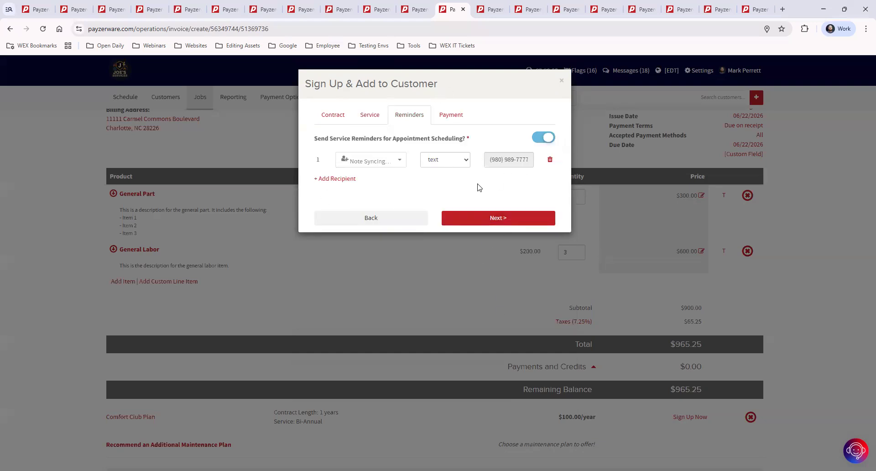
pyautogui.click(473, 222)
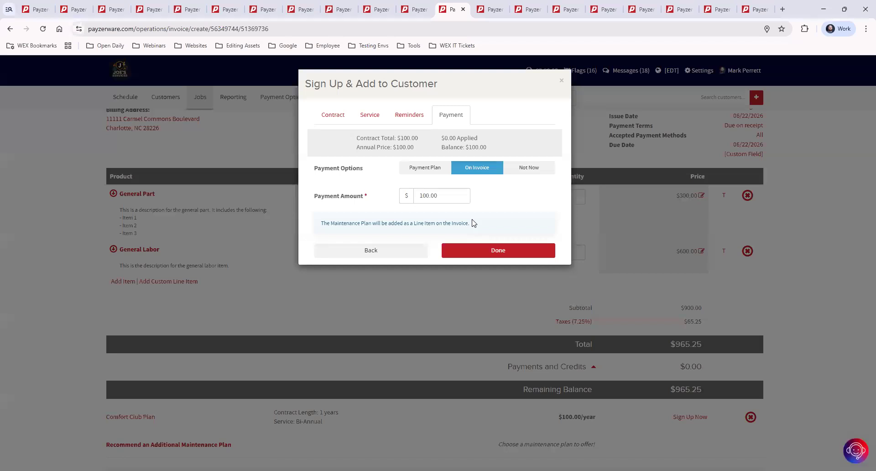
pyautogui.click(506, 253)
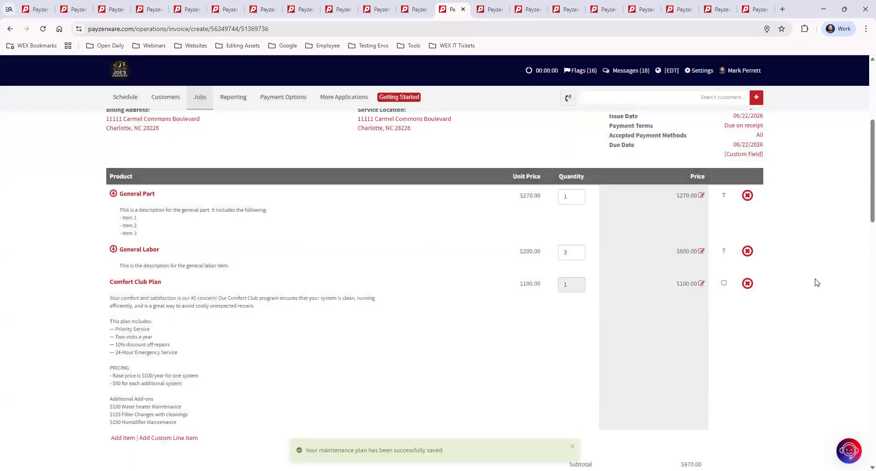
# Step: Accept the recommended Filter X6672 Replace into the invoice and review the updated line items
pyautogui.scroll(-4, 834, 281)
pyautogui.scroll(6, 835, 281)
pyautogui.scroll(-7, 834, 281)
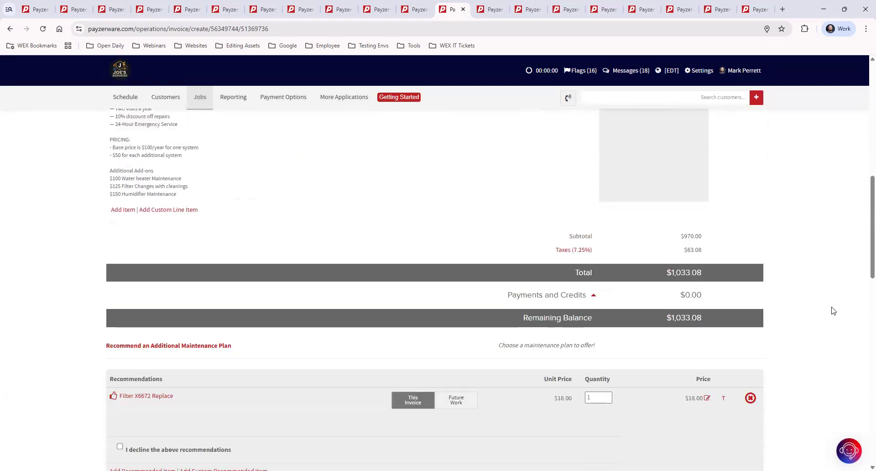
pyautogui.scroll(-2, 295, 203)
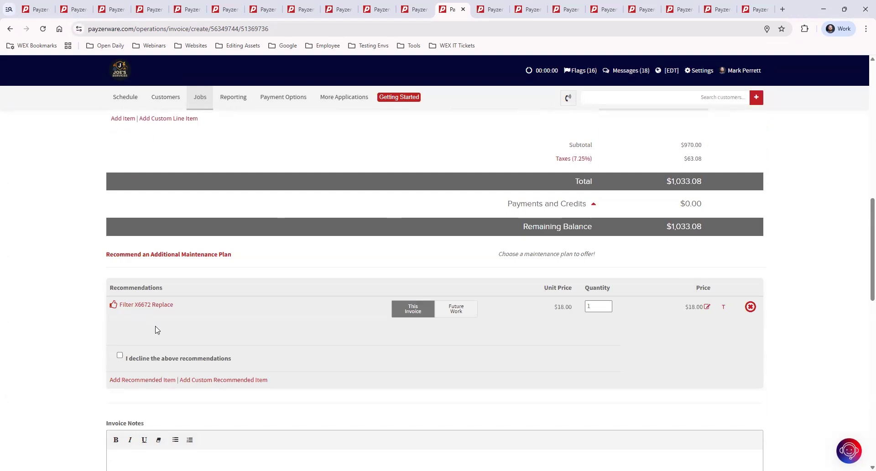
pyautogui.click(112, 305)
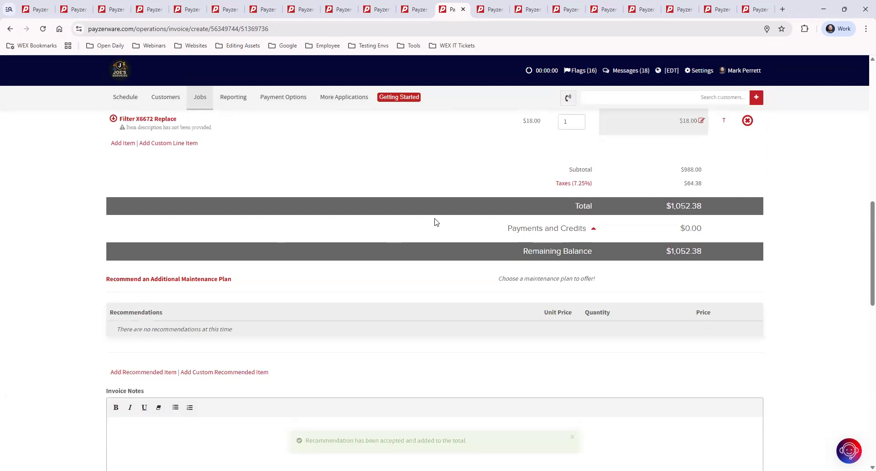
pyautogui.scroll(3, 271, 267)
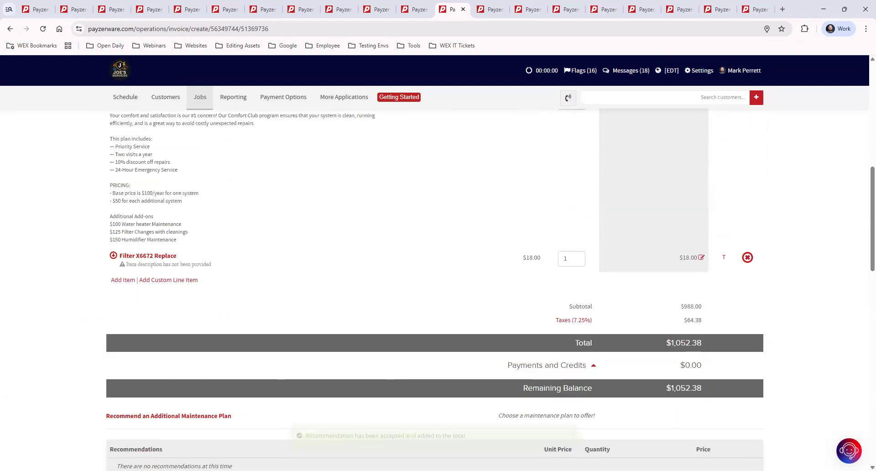
pyautogui.scroll(5, 790, 284)
pyautogui.scroll(-2, 807, 279)
# Step: Record a cash payment received 06/22/2026 for the full invoice amount, proceeding without the customer's electronic signature
pyautogui.scroll(-15, 842, 274)
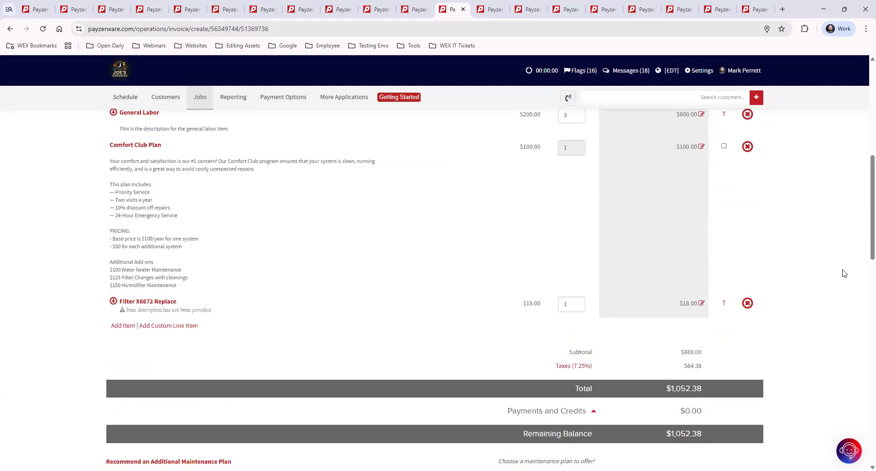
pyautogui.scroll(-2, 842, 271)
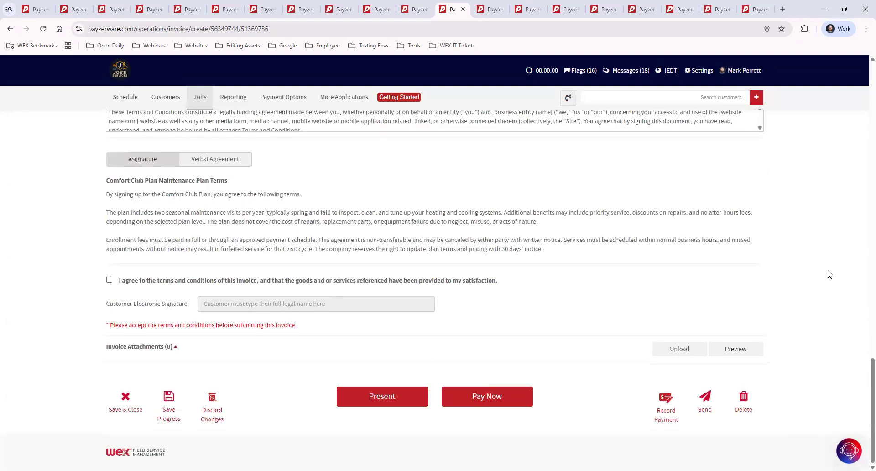
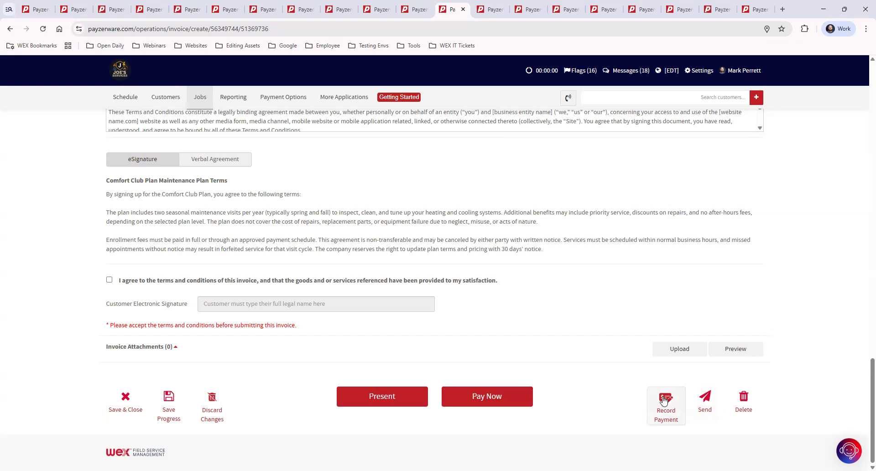
pyautogui.click(664, 401)
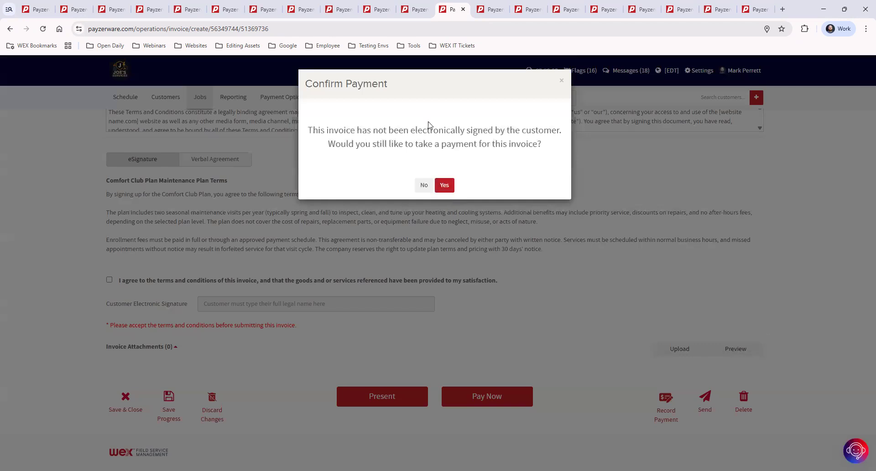
pyautogui.click(442, 186)
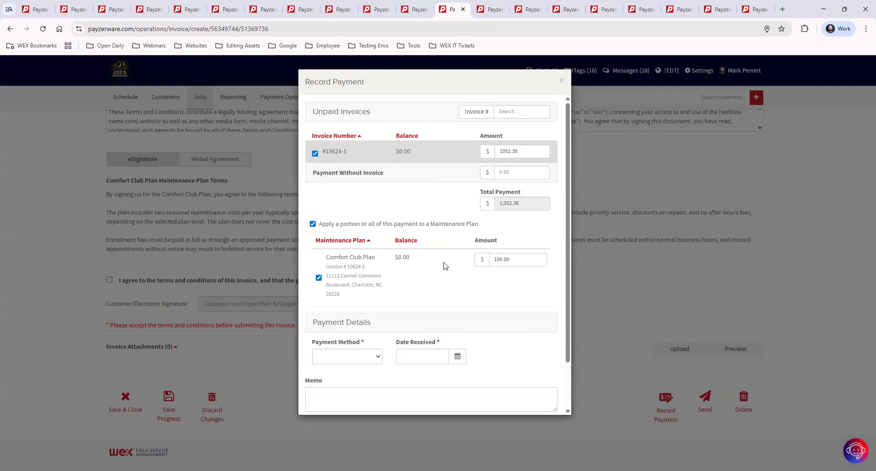
pyautogui.click(346, 356)
pyautogui.click(355, 207)
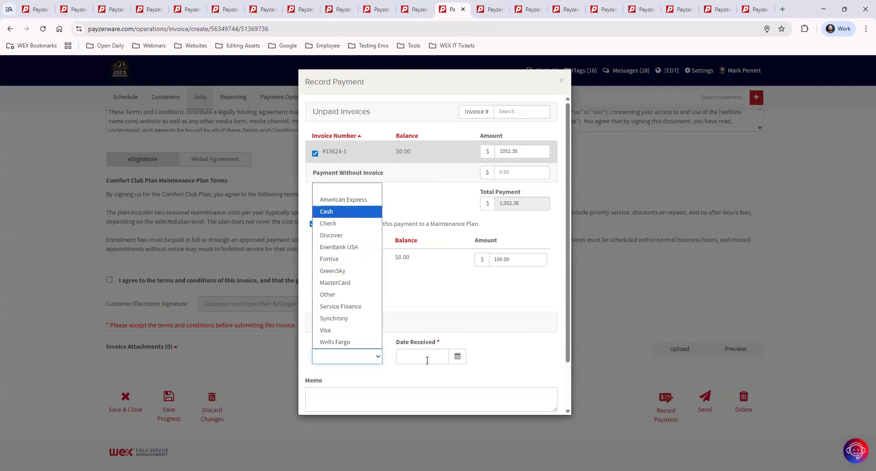
pyautogui.click(423, 356)
pyautogui.click(354, 311)
pyautogui.scroll(-2, 553, 335)
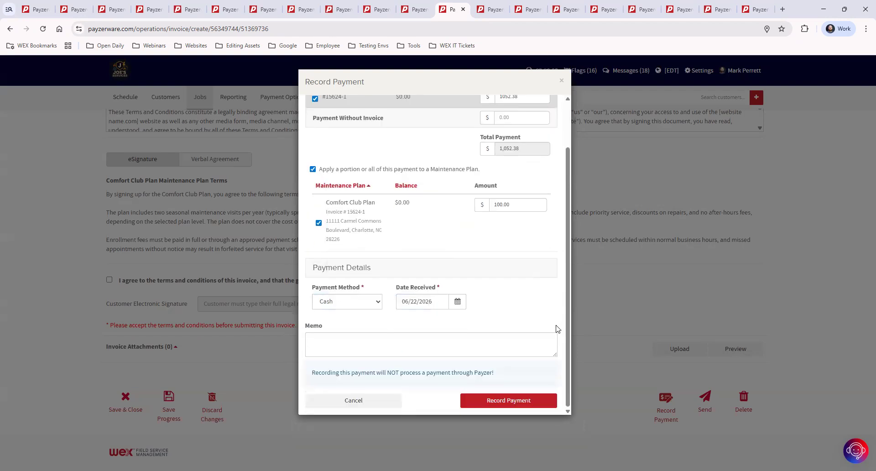
pyautogui.click(494, 400)
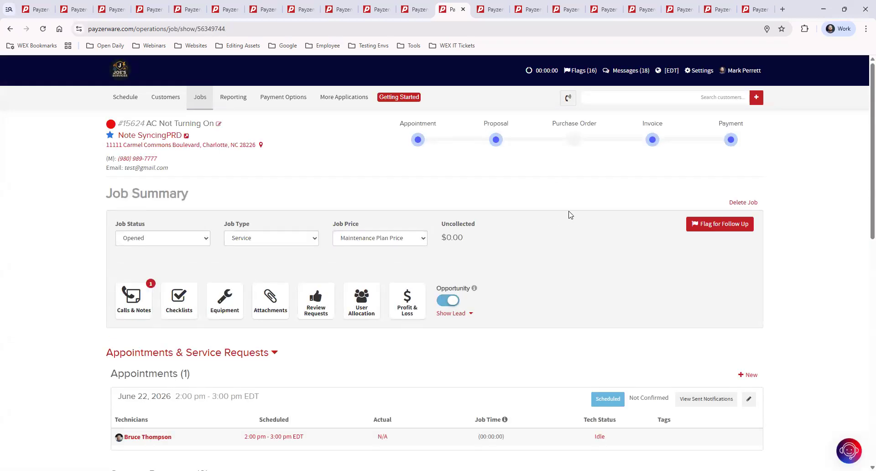
# Step: Check the job's proposal, invoice and payment records, and set the job status to Closed
pyautogui.scroll(-2, 569, 215)
pyautogui.scroll(-3, 569, 214)
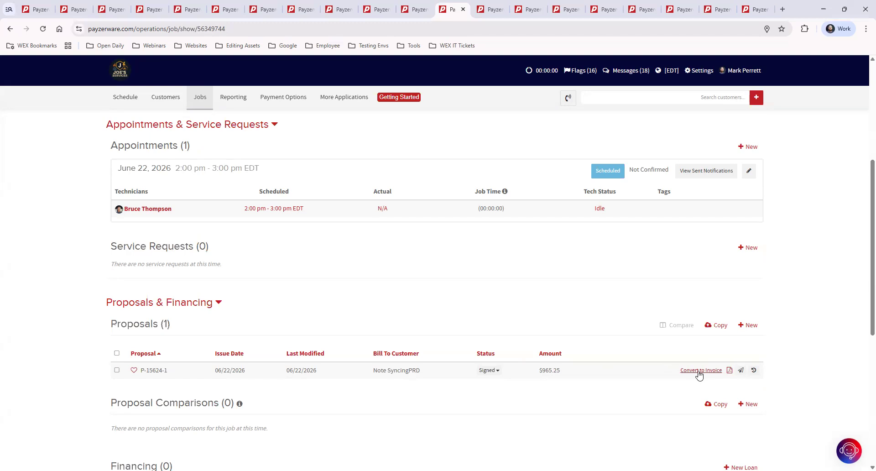
pyautogui.scroll(-6, 699, 375)
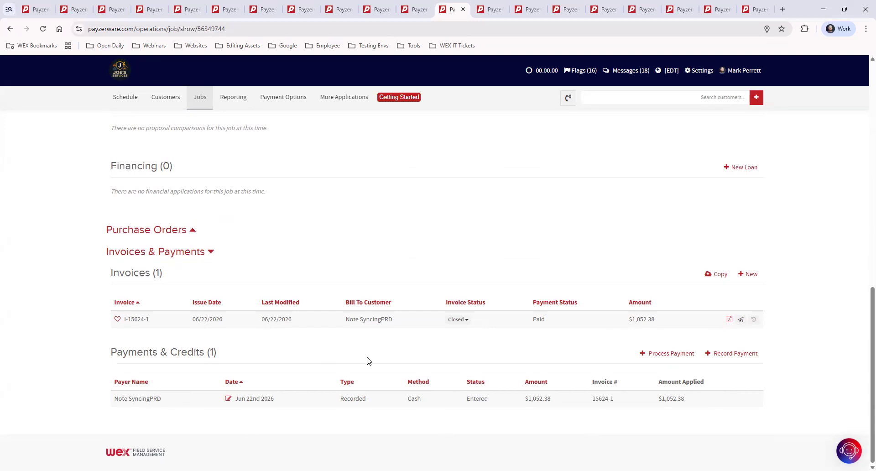
pyautogui.scroll(10, 521, 379)
pyautogui.scroll(1, 521, 377)
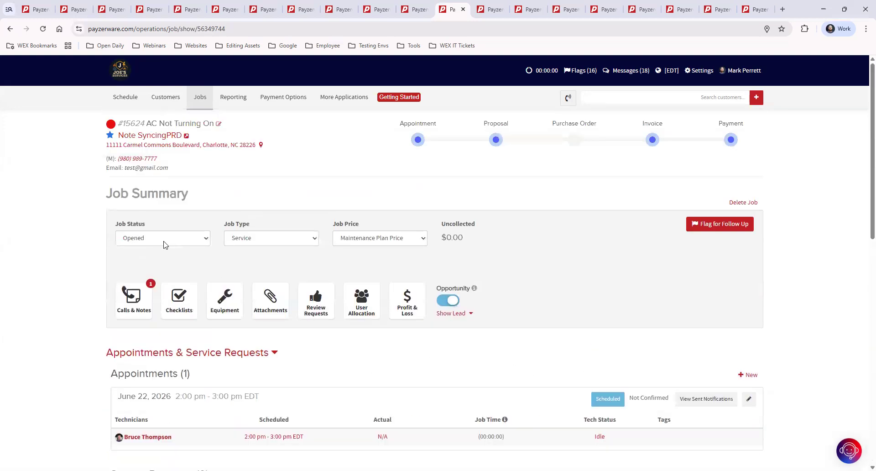
pyautogui.click(128, 231)
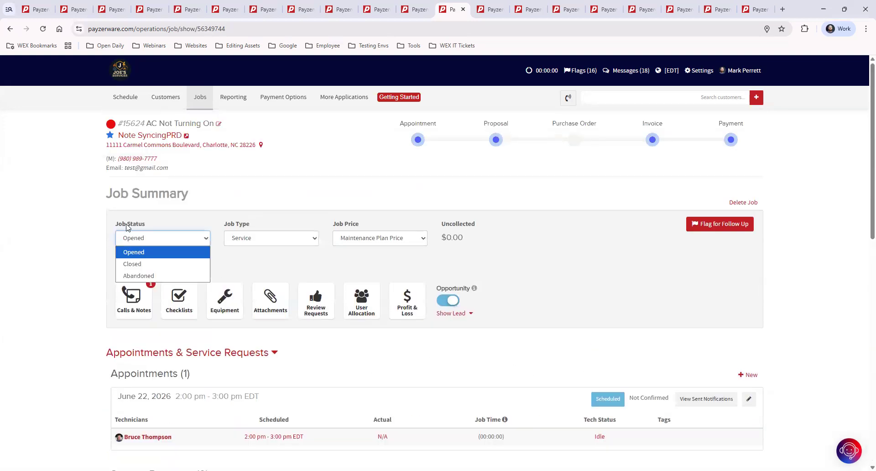
pyautogui.click(163, 265)
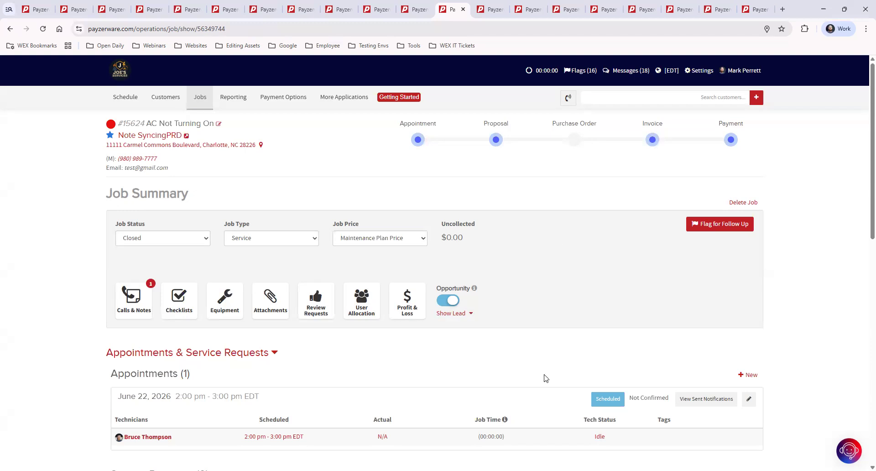
# Step: Examine the invoice's amount and payment status and compare them with the recorded payment on the job
pyautogui.scroll(-5, 545, 377)
pyautogui.scroll(-4, 565, 351)
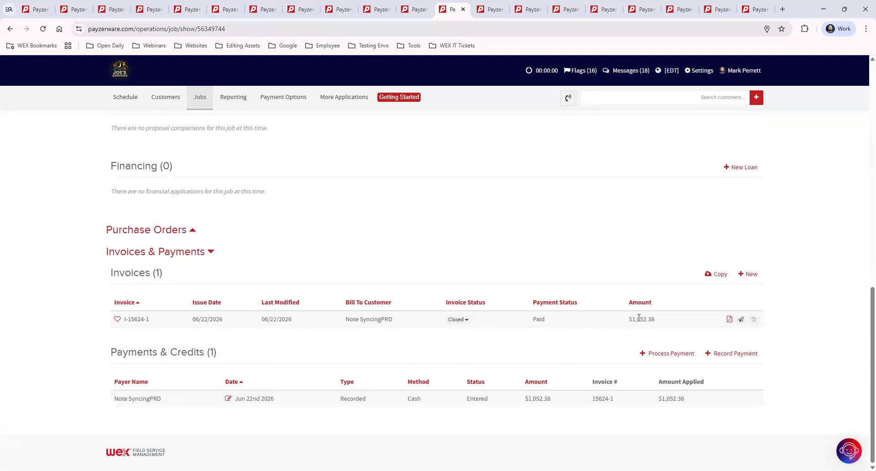
pyautogui.moveTo(631, 319); pyautogui.dragTo(693, 321)
pyautogui.click(680, 324)
pyautogui.doubleClick(563, 400)
pyautogui.click(654, 315)
pyautogui.doubleClick(654, 317)
pyautogui.click(549, 322)
pyautogui.doubleClick(549, 322)
pyautogui.click(594, 345)
pyautogui.doubleClick(535, 318)
pyautogui.click(670, 330)
# Step: View the Process Payment form and its Payment Without Invoice amount, then close it without processing anything
pyautogui.click(656, 356)
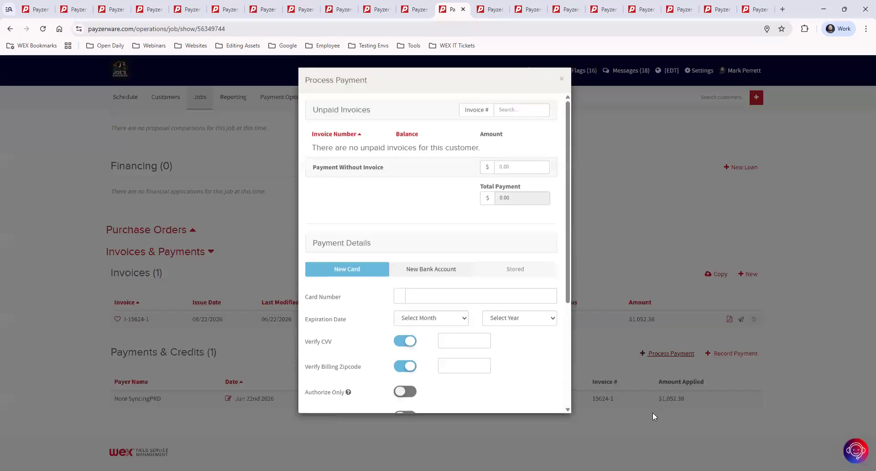
pyautogui.click(502, 168)
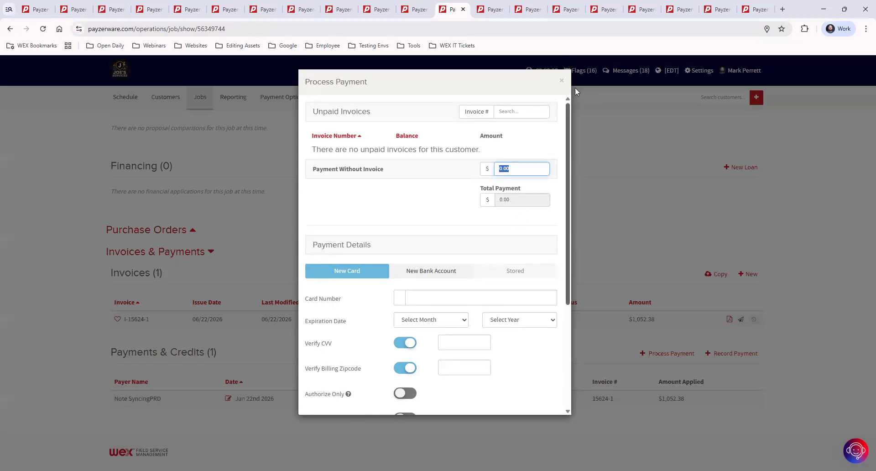
pyautogui.click(561, 81)
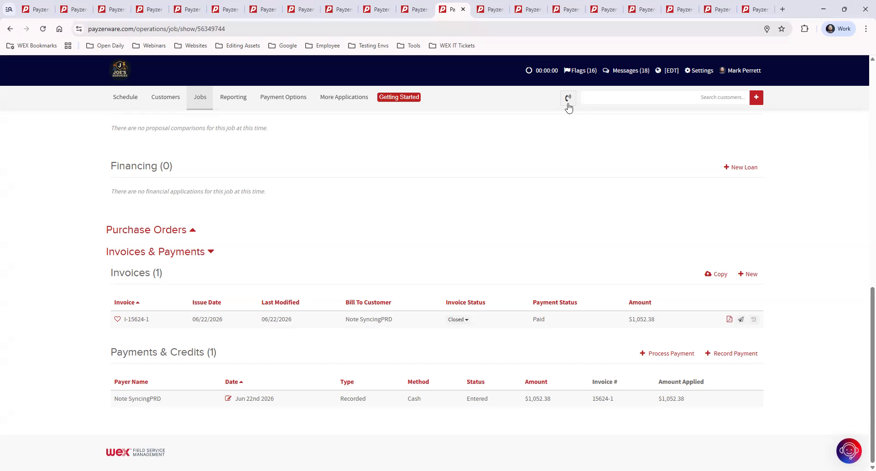
# Step: Switch to the Progress Billing Install job and check the status of its Progress Billing Proposal
pyautogui.click(493, 10)
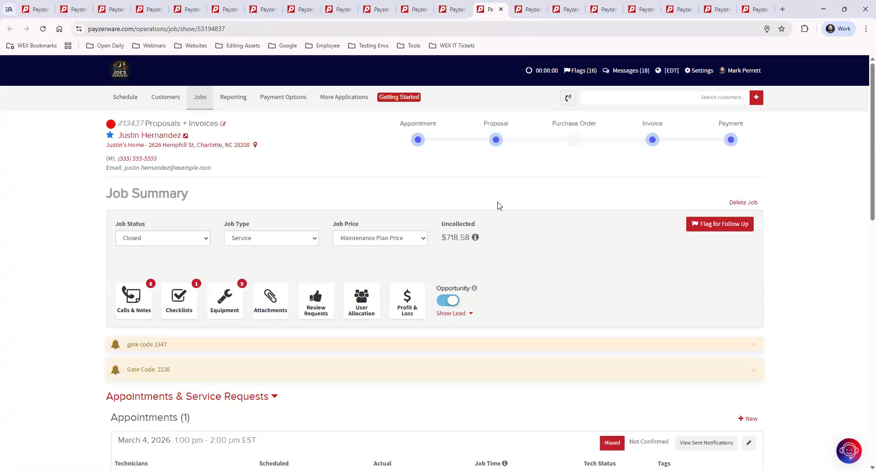
pyautogui.click(528, 11)
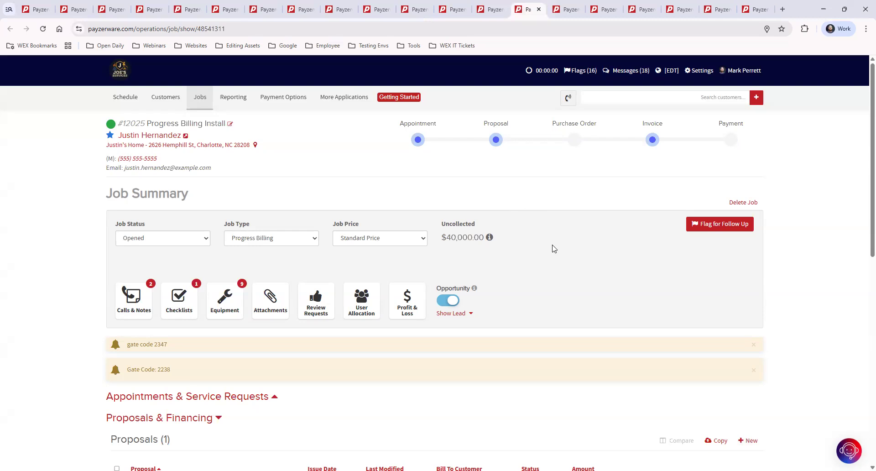
pyautogui.scroll(-4, 574, 246)
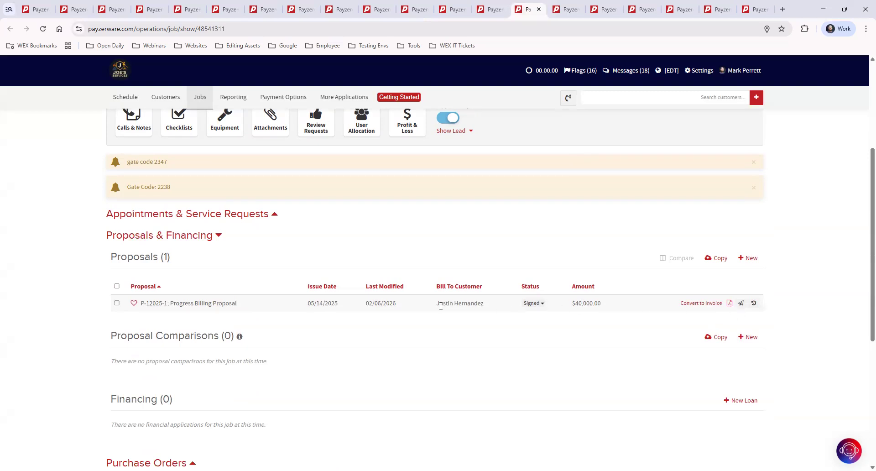
pyautogui.click(534, 302)
pyautogui.click(537, 316)
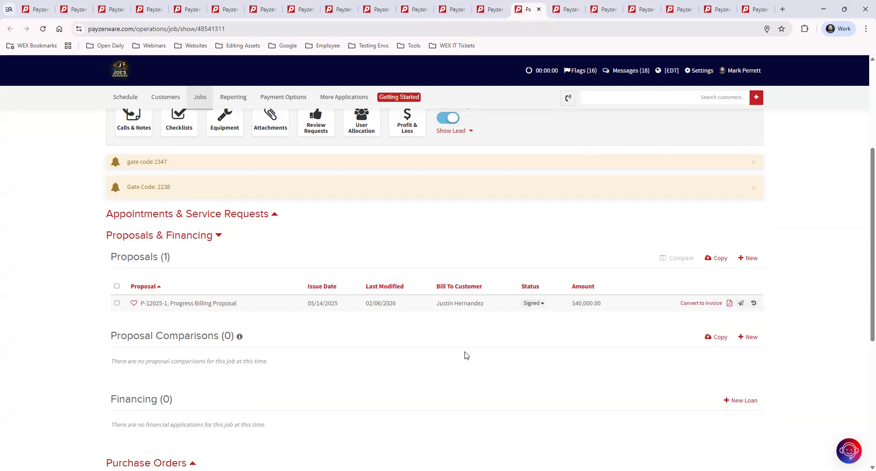
# Step: Open the Progress Billing Proposal and examine the Phase 1 to Phase 4 line items, their prices and the proposal total
pyautogui.click(218, 305)
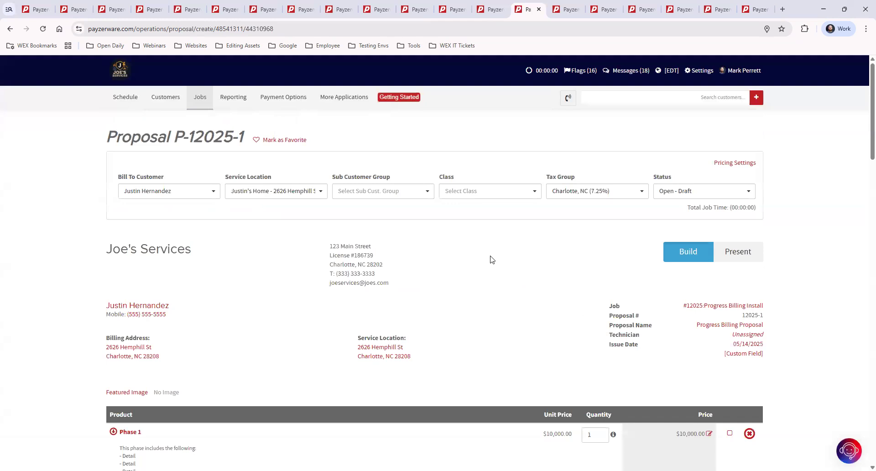
pyautogui.scroll(-3, 501, 260)
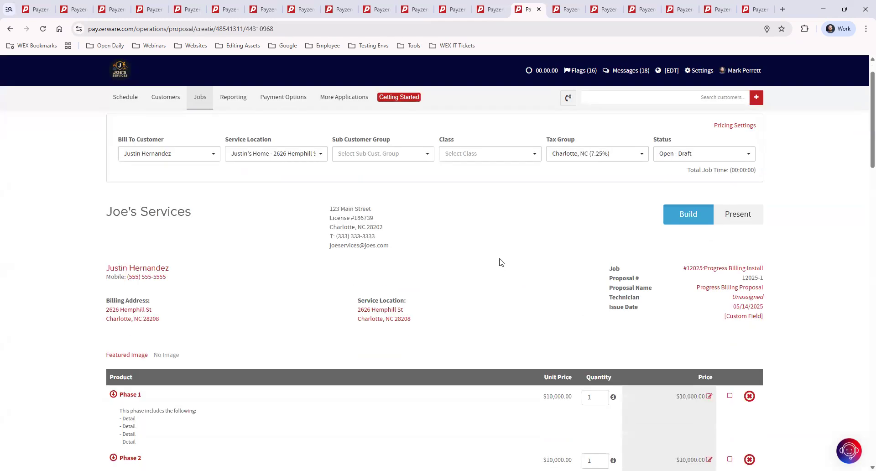
pyautogui.scroll(-2, 500, 260)
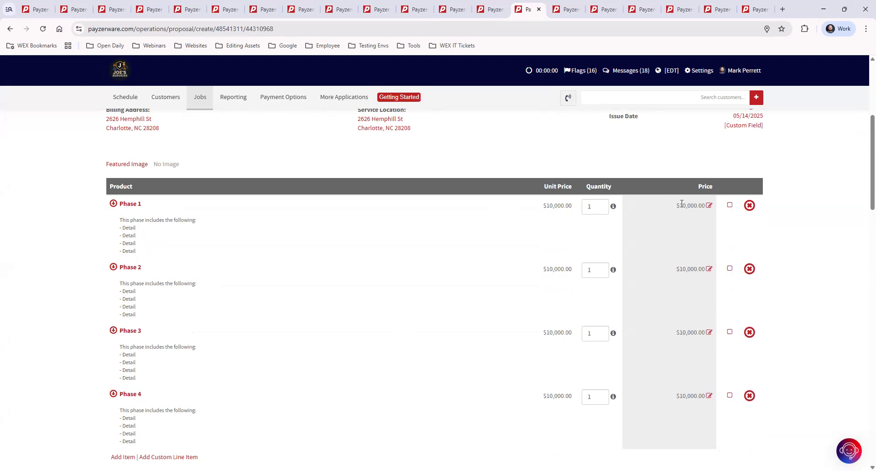
pyautogui.moveTo(679, 205); pyautogui.dragTo(706, 206)
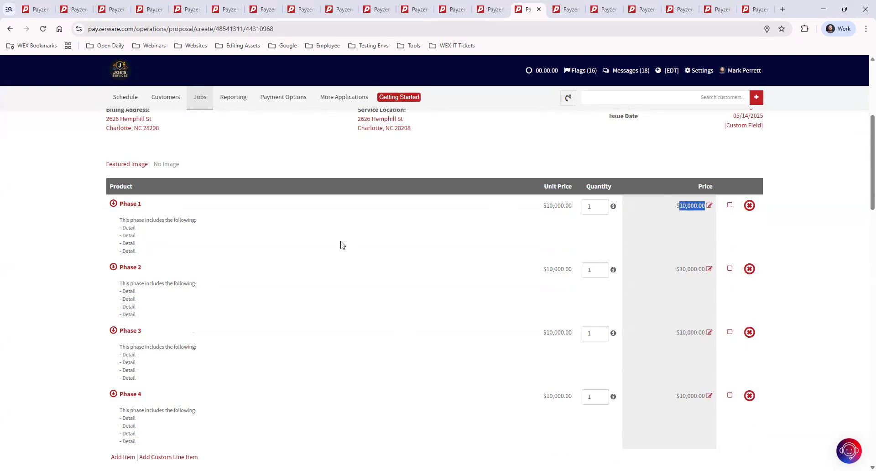
pyautogui.click(260, 242)
pyautogui.scroll(-6, 681, 319)
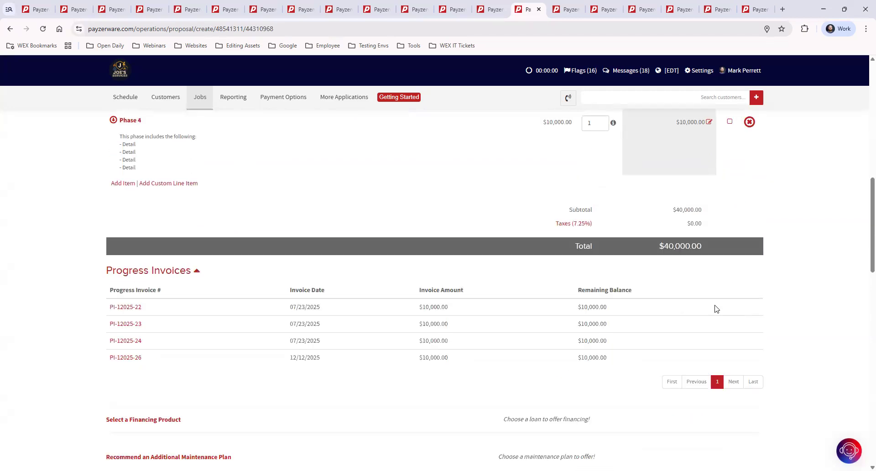
# Step: Review the proposal's phases, progress invoices and contract terms, then save and close the proposal
pyautogui.scroll(-6, 752, 316)
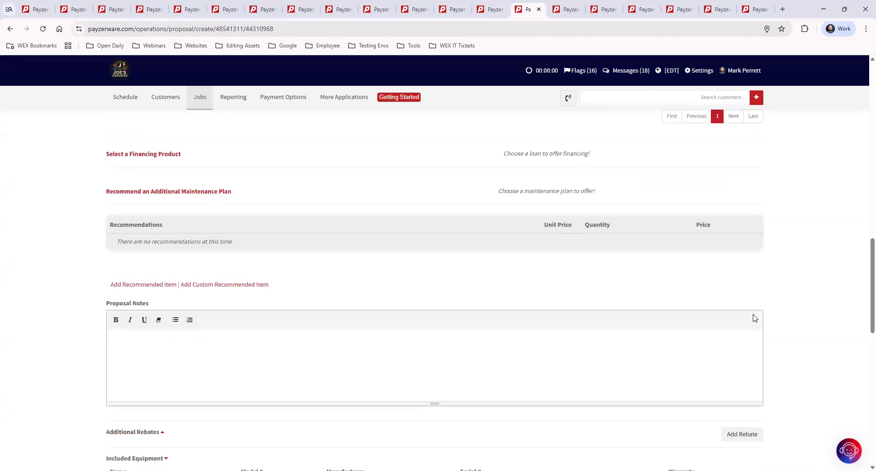
pyautogui.scroll(12, 753, 318)
pyautogui.scroll(-3, 753, 318)
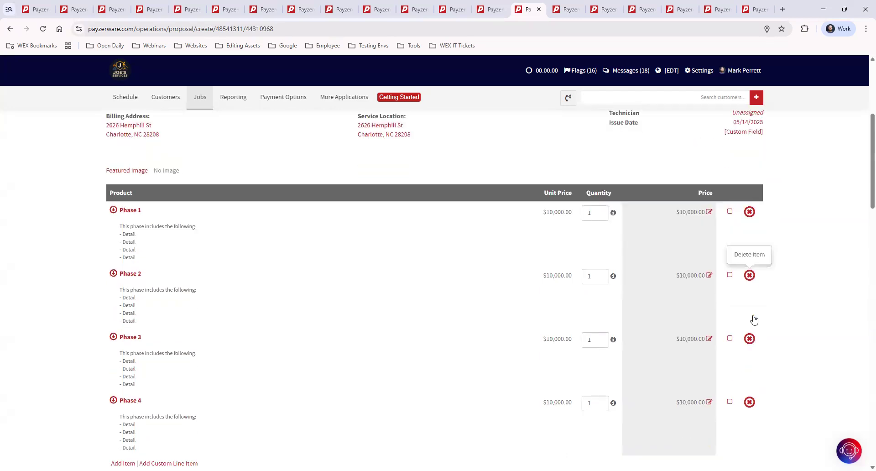
pyautogui.scroll(3, 721, 420)
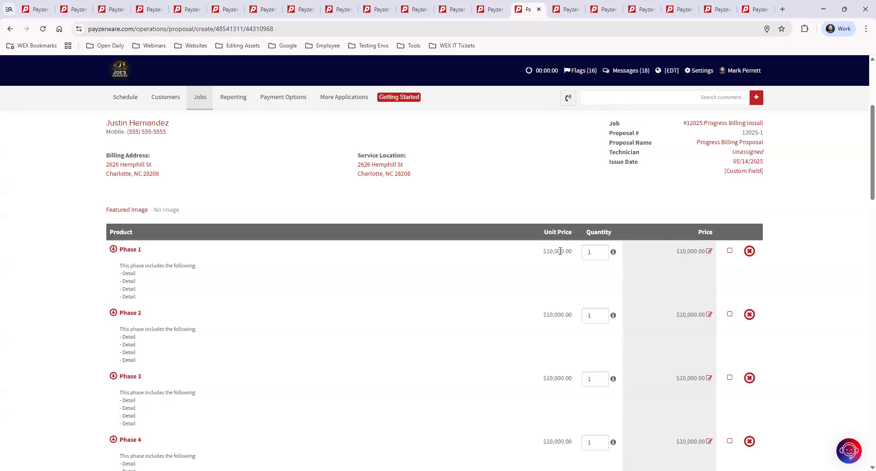
pyautogui.scroll(-15, 829, 302)
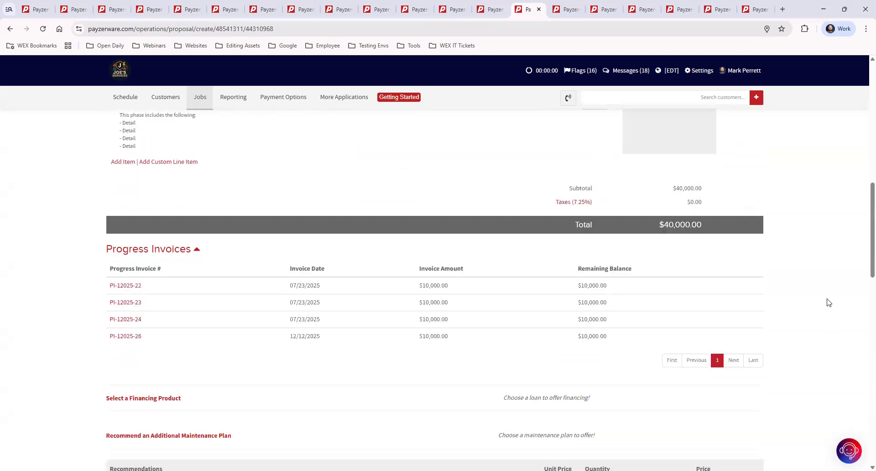
pyautogui.scroll(-10, 828, 302)
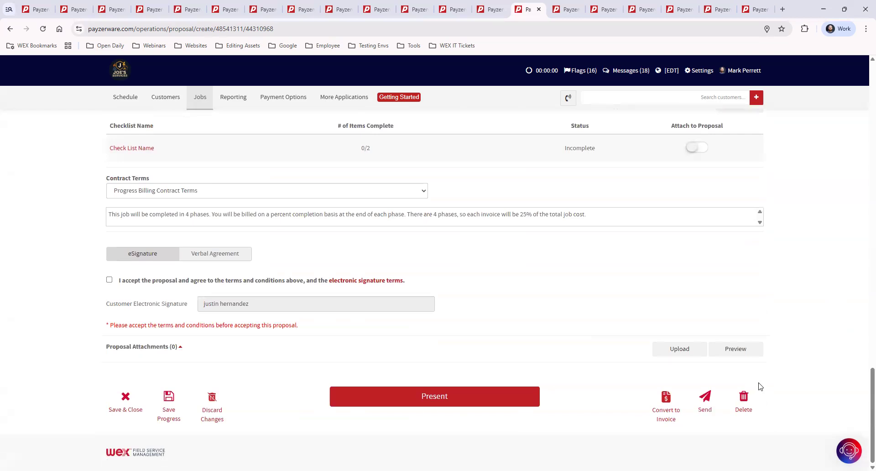
pyautogui.click(123, 400)
pyautogui.click(403, 185)
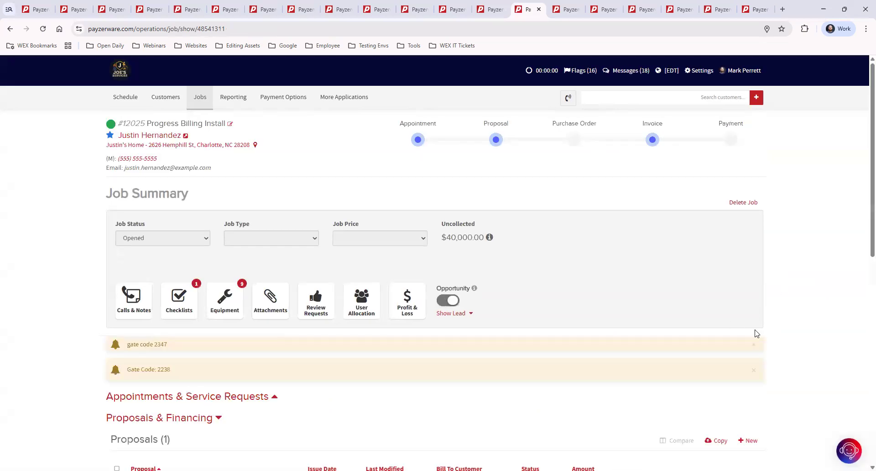
# Step: Try to convert the Progress Billing Proposal to an invoice as 25 percent of the total proposal amount
pyautogui.scroll(-3, 732, 325)
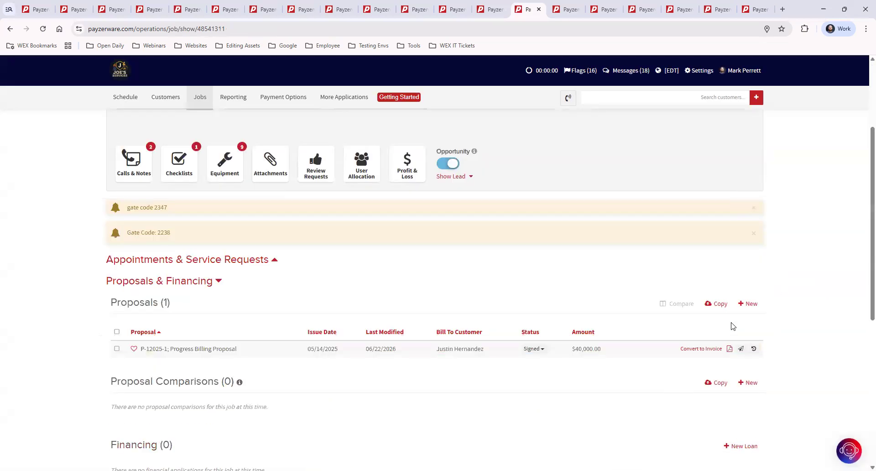
pyautogui.scroll(-2, 732, 326)
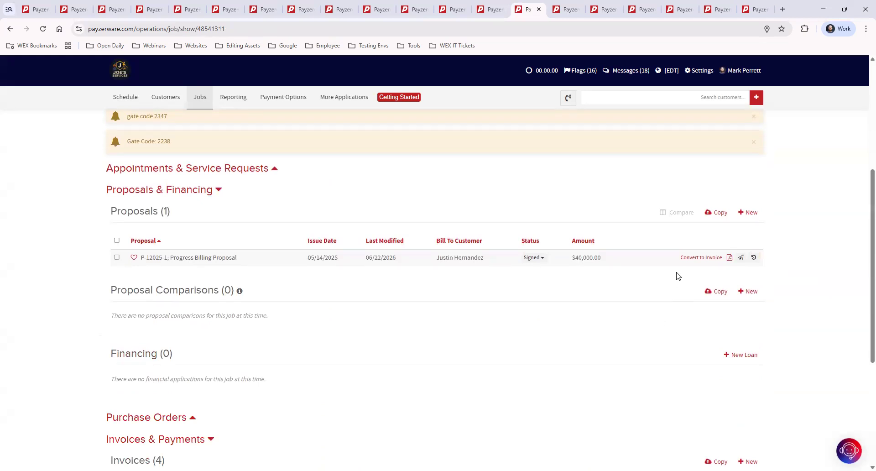
pyautogui.click(693, 257)
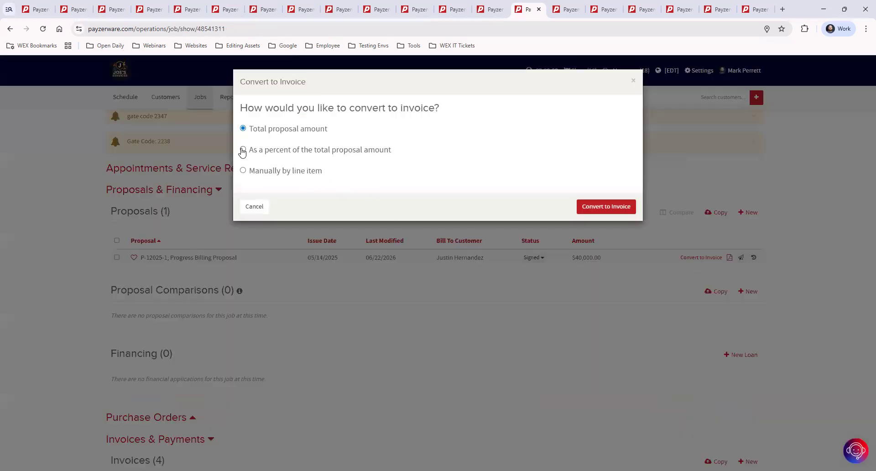
pyautogui.click(243, 150)
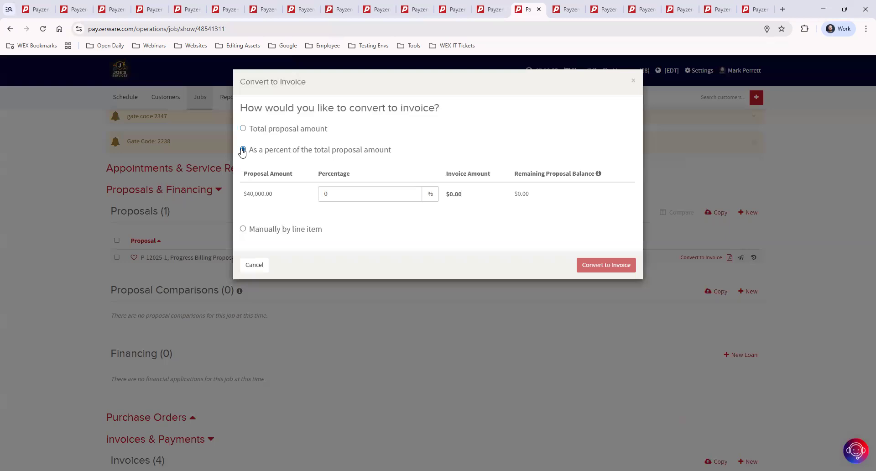
pyautogui.click(354, 193)
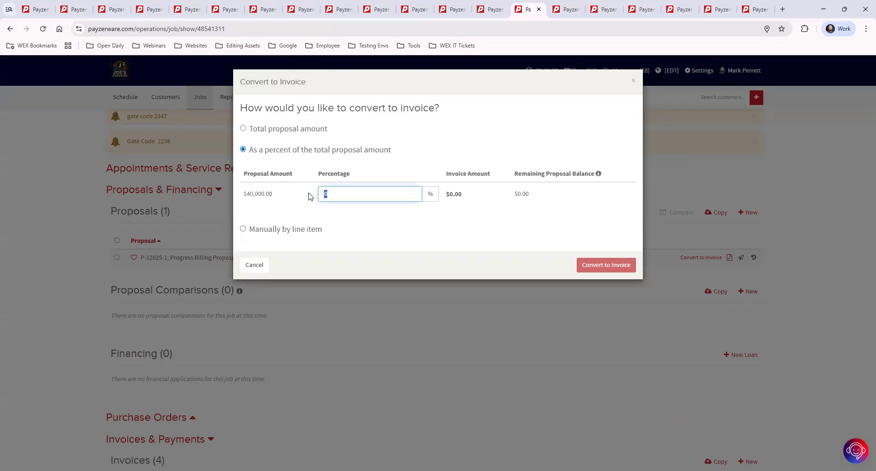
pyautogui.write('25')
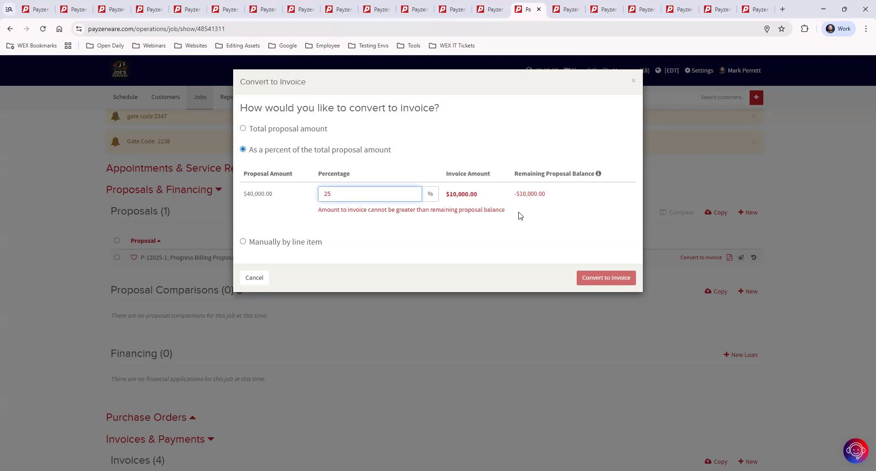
# Step: Compare the percentage, invoice amount and remaining proposal balance, then close the conversion dialog without creating an invoice
pyautogui.click(483, 195)
pyautogui.doubleClick(460, 194)
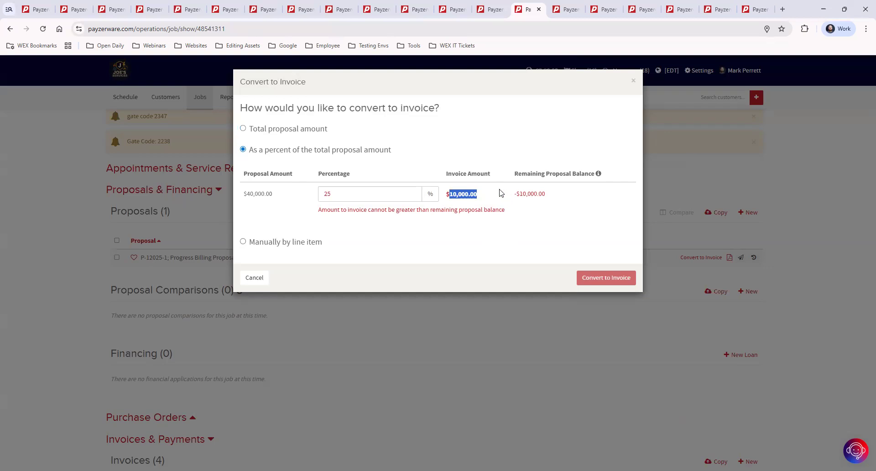
pyautogui.click(532, 212)
pyautogui.moveTo(448, 194); pyautogui.dragTo(531, 220)
pyautogui.click(525, 215)
pyautogui.doubleClick(319, 195)
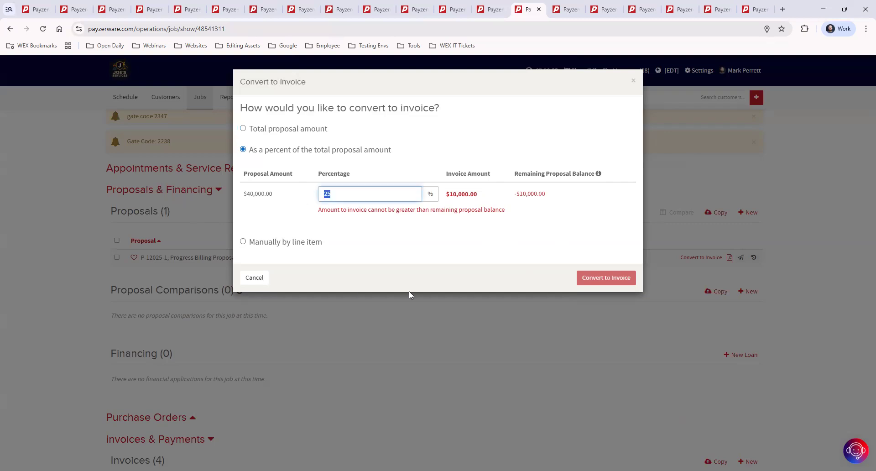
pyautogui.moveTo(449, 191); pyautogui.dragTo(628, 213)
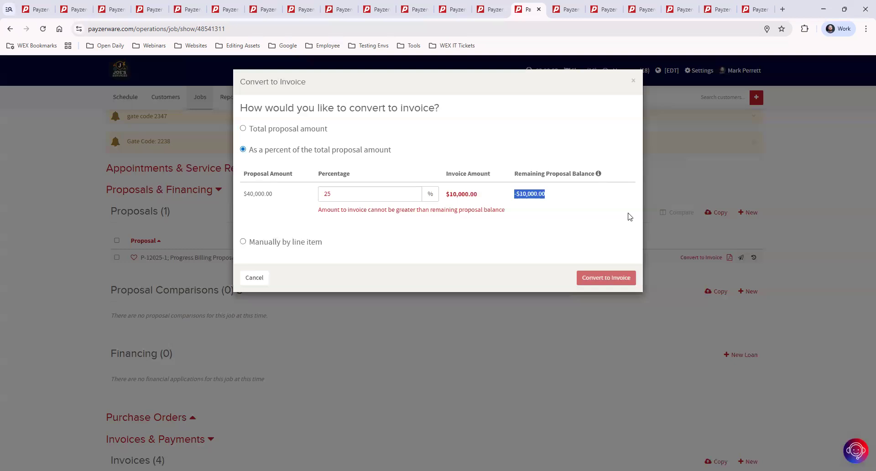
pyautogui.click(609, 211)
pyautogui.click(633, 81)
# Step: Open Progress Billing Invoice 2, examine its due date, terms and payment options, and leave it by discarding changes
pyautogui.scroll(-5, 816, 326)
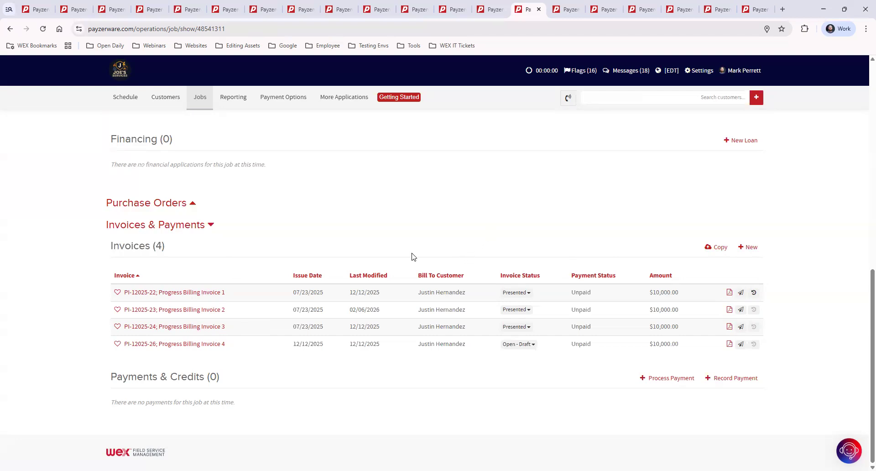
pyautogui.click(206, 310)
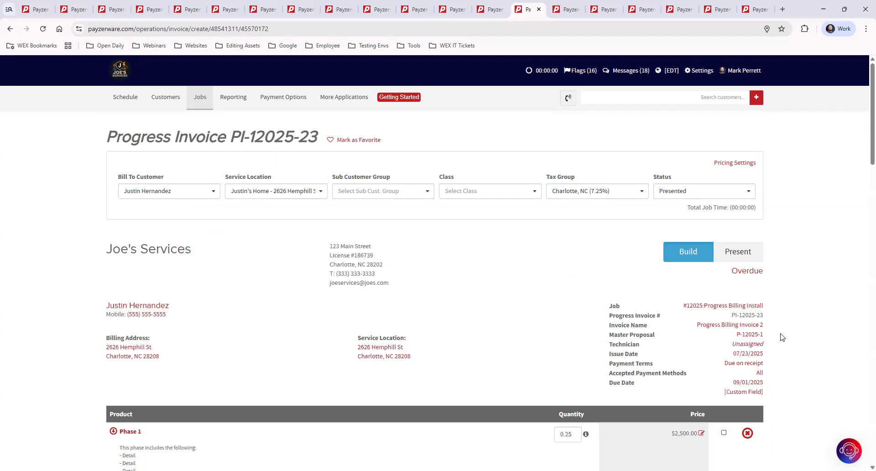
pyautogui.moveTo(608, 383); pyautogui.dragTo(644, 383)
pyautogui.click(657, 385)
pyautogui.scroll(-15, 826, 310)
pyautogui.scroll(-10, 827, 323)
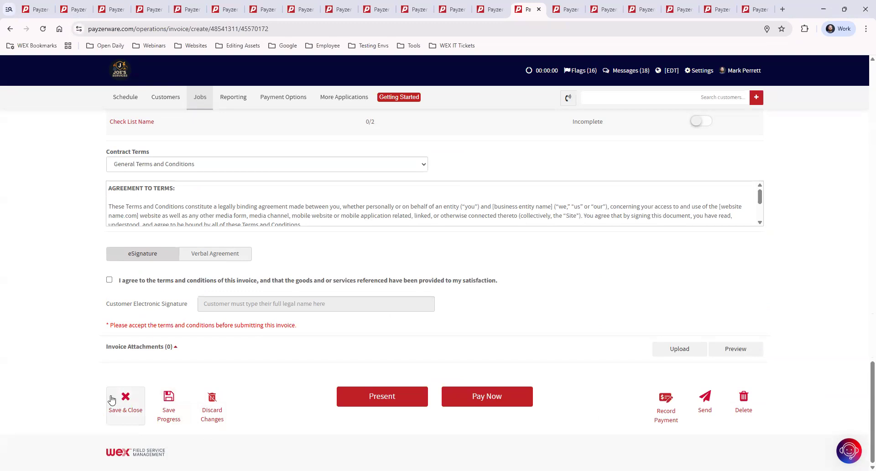
pyautogui.click(214, 398)
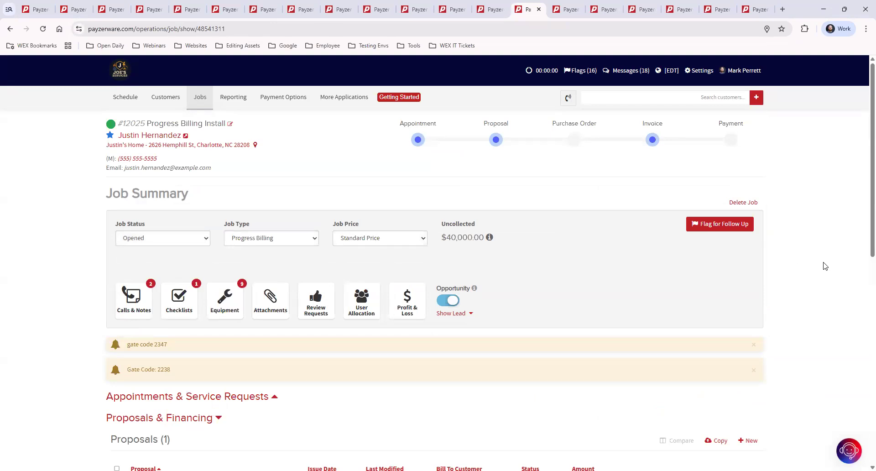
# Step: Look over the Progress Billing Install job's sections and view which list pages are available for jobs
pyautogui.scroll(-8, 800, 297)
pyautogui.scroll(5, 807, 291)
pyautogui.scroll(3, 807, 291)
pyautogui.click(199, 103)
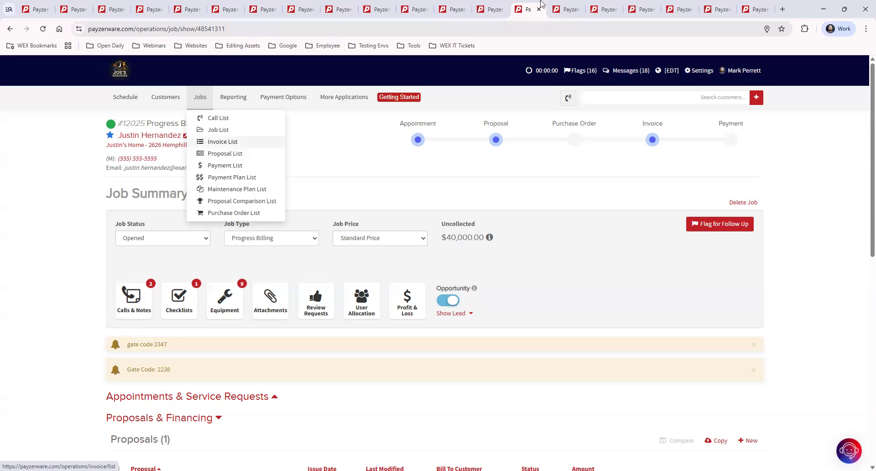
# Step: View the Proposal List, looking through its proposals and locating its search field
pyautogui.click(566, 9)
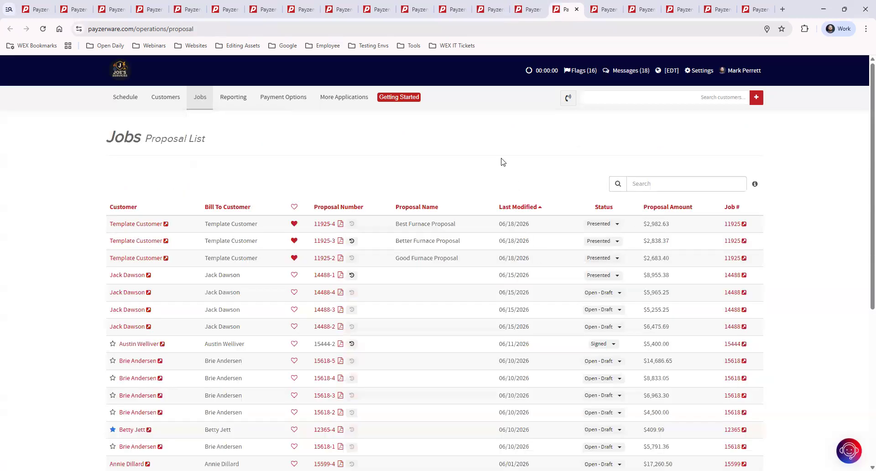
pyautogui.scroll(-5, 456, 280)
pyautogui.scroll(5, 455, 280)
pyautogui.click(646, 184)
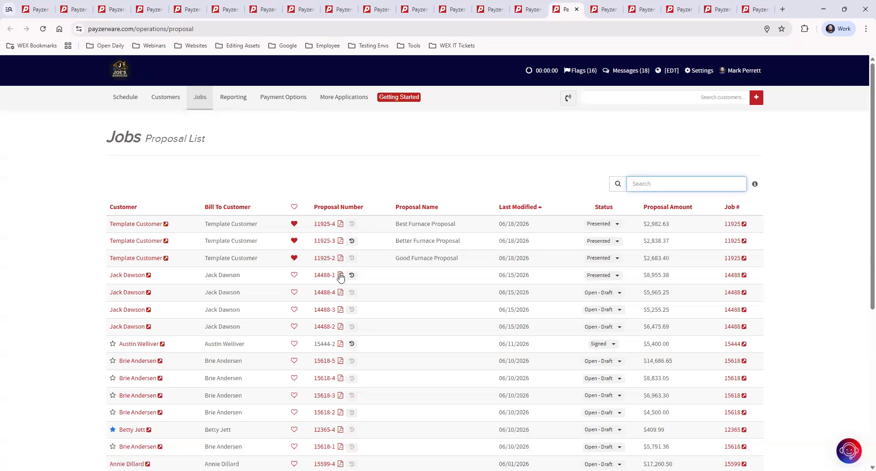
# Step: Preview the PDF of the $8,955.38 proposal from the Proposal List, look through it, and close the preview
pyautogui.click(341, 276)
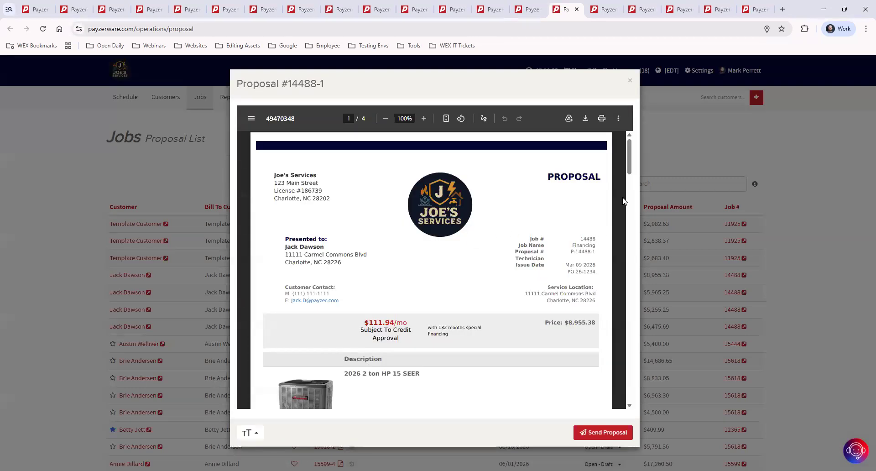
pyautogui.scroll(-2, 627, 189)
pyautogui.scroll(-7, 627, 189)
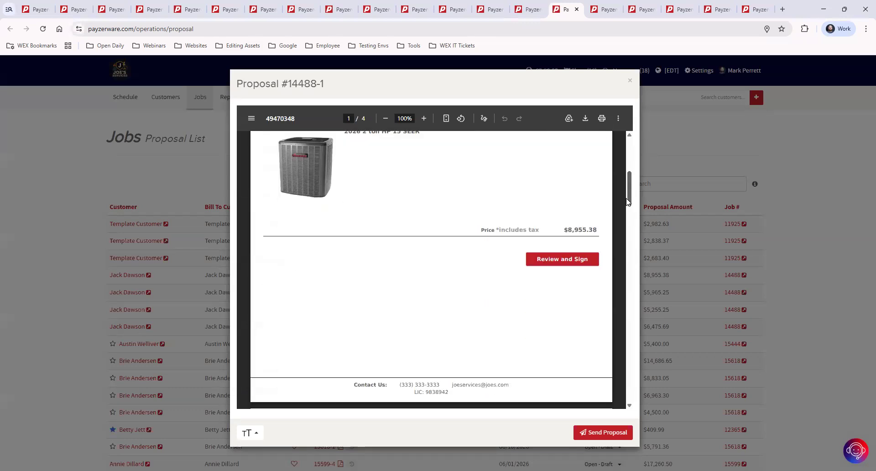
pyautogui.scroll(9, 627, 173)
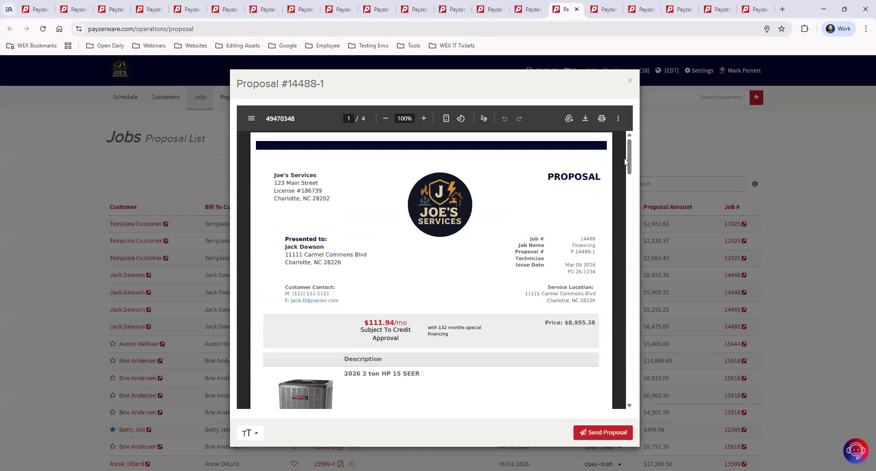
pyautogui.click(630, 82)
pyautogui.click(602, 9)
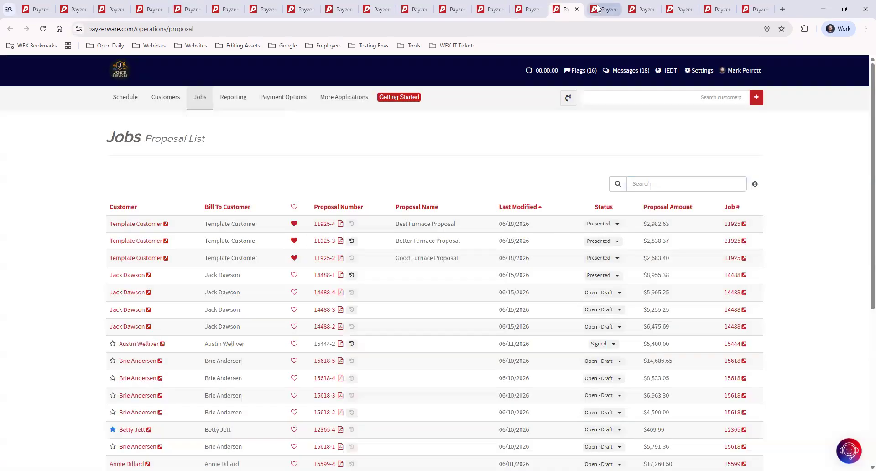
# Step: View the Invoice List, examining its invoices, Auto Sync statuses and search field
pyautogui.click(201, 98)
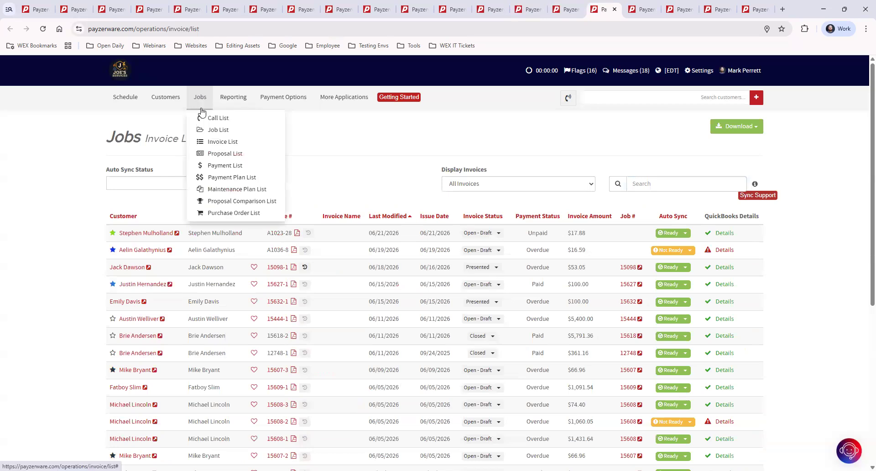
pyautogui.click(399, 161)
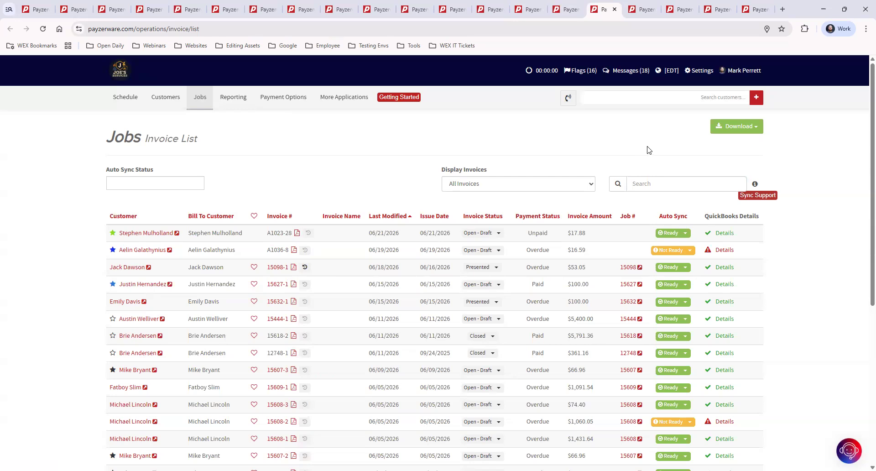
pyautogui.moveTo(665, 252)
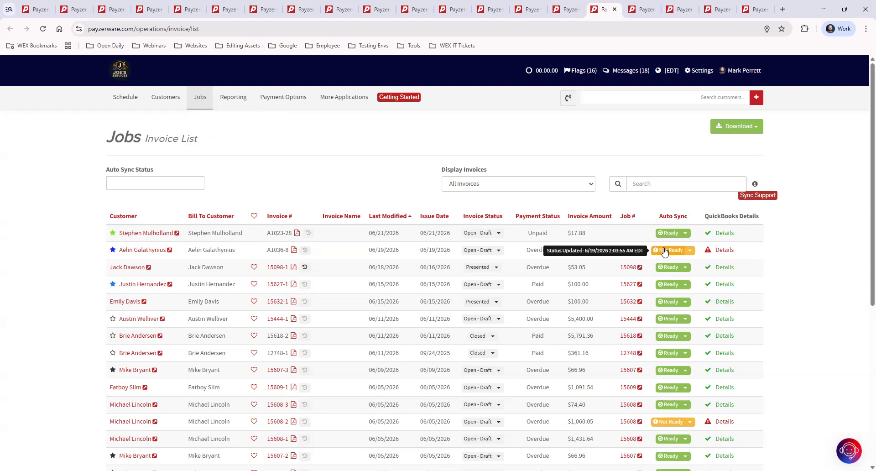
pyautogui.click(665, 184)
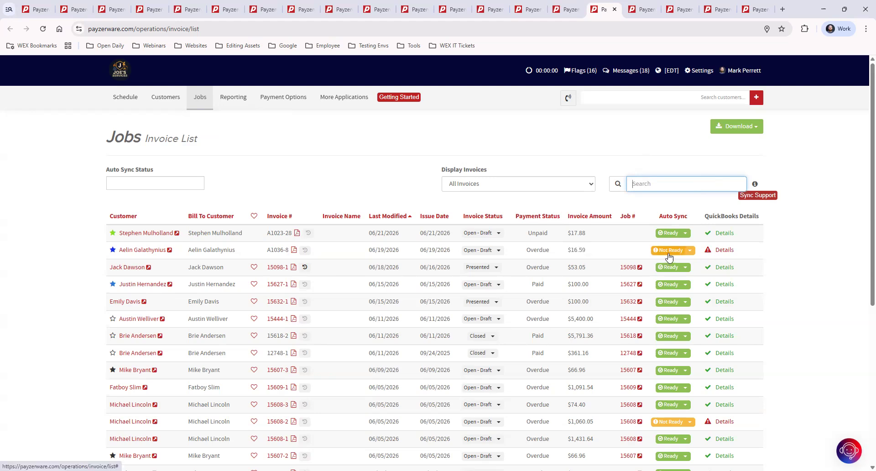
# Step: In the QuickBooks details of the $16.59 invoice, set the tax group to Charlotte, NC (7.25%) and save
pyautogui.click(724, 251)
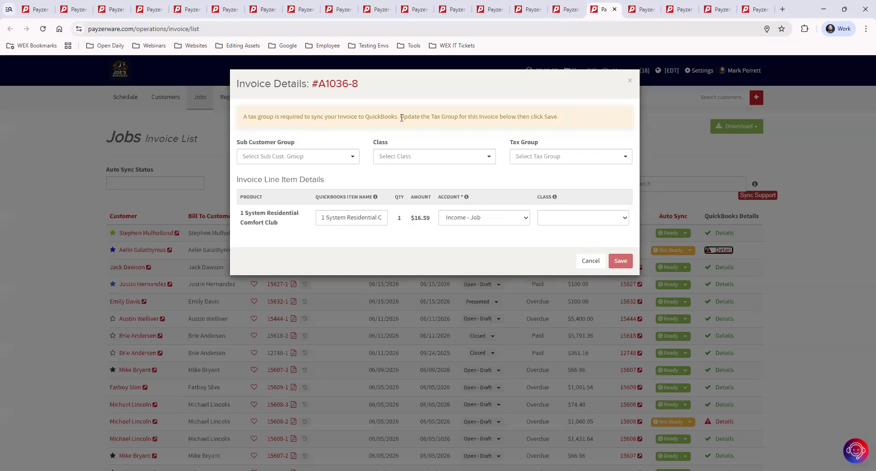
pyautogui.click(537, 157)
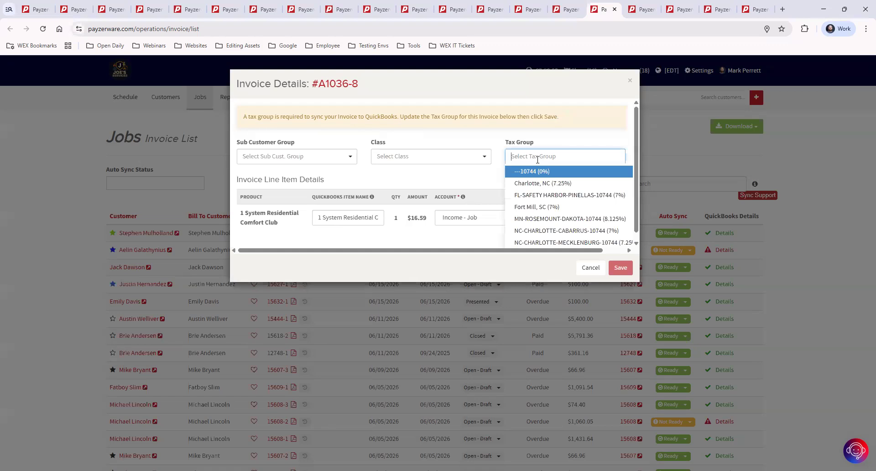
pyautogui.click(535, 183)
pyautogui.click(620, 267)
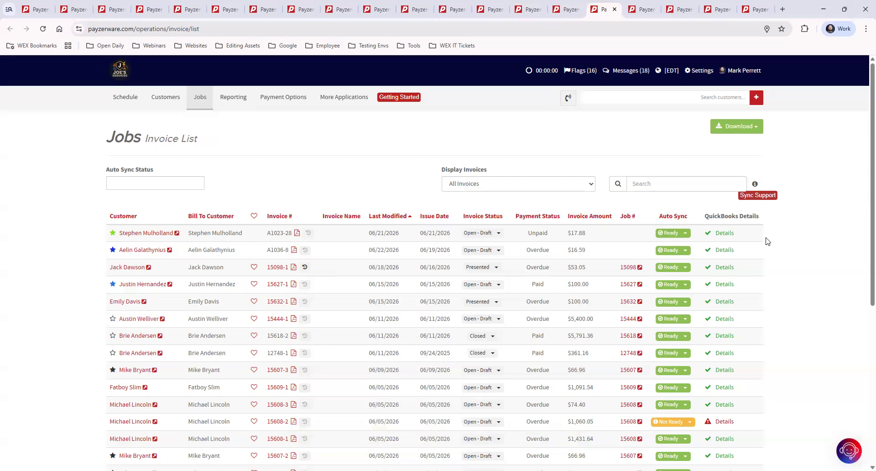
# Step: In the $1,060.05 invoice's QuickBooks details, assign the Income - Job account to the COOL-DOWN COMPRESSOR - T608381 line item and save
pyautogui.click(724, 422)
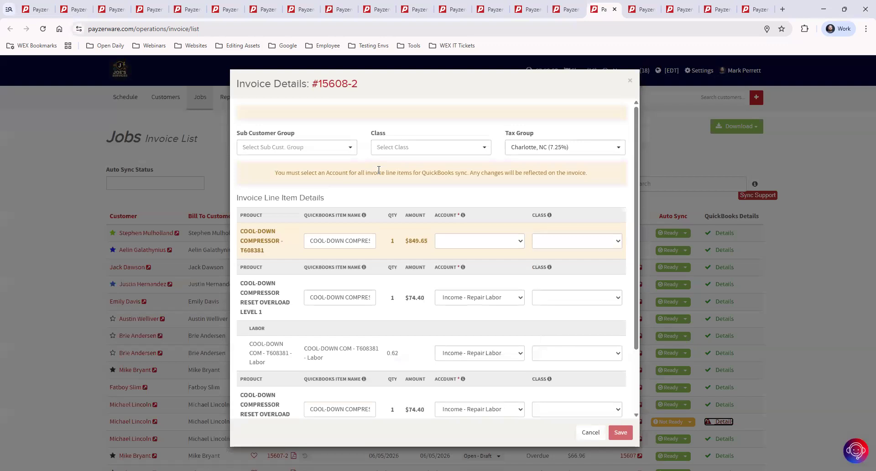
pyautogui.click(451, 241)
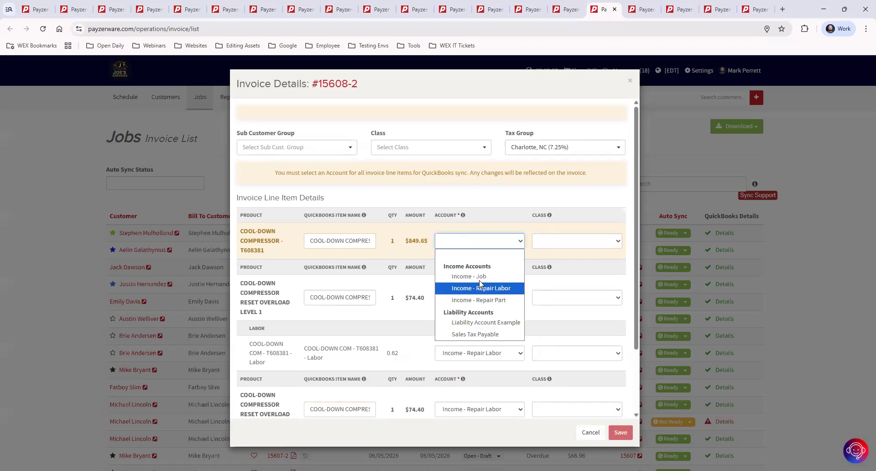
pyautogui.click(481, 276)
pyautogui.scroll(-2, 614, 299)
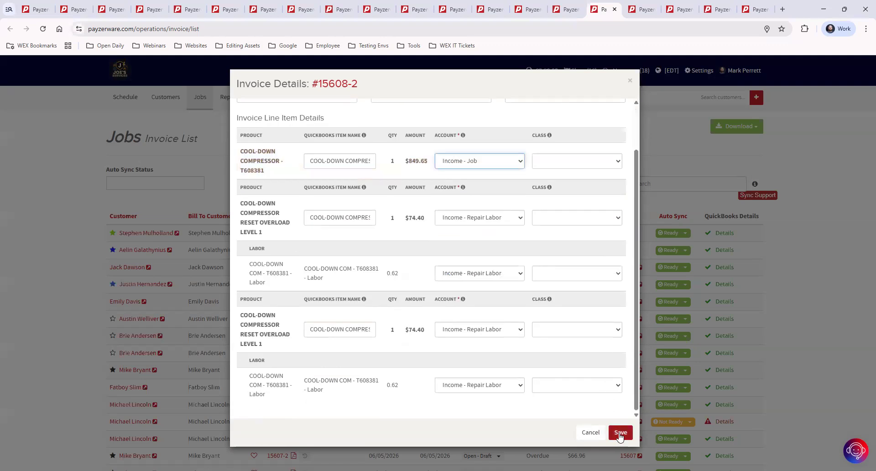
pyautogui.click(620, 433)
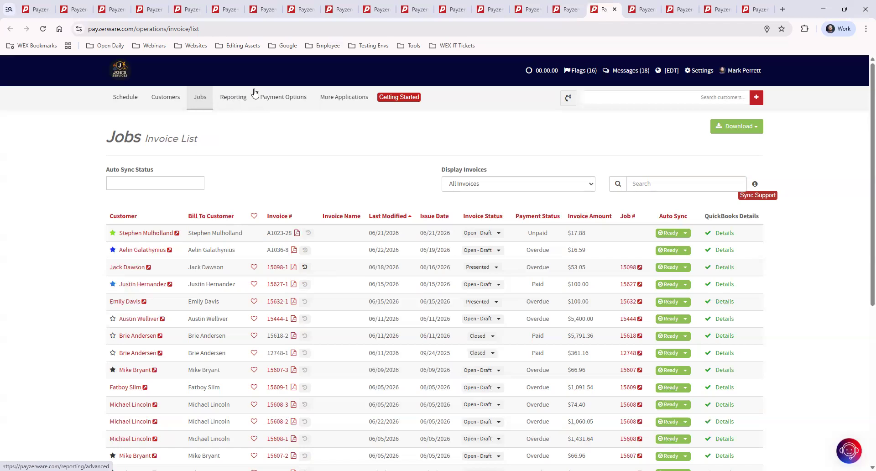
# Step: View the Reporting page and locate the Proposals report in its Jobs category
pyautogui.click(637, 8)
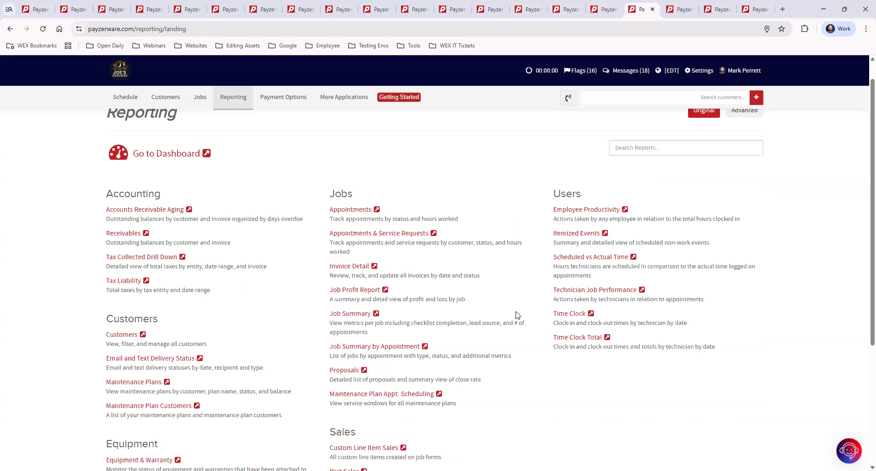
pyautogui.scroll(1, 517, 314)
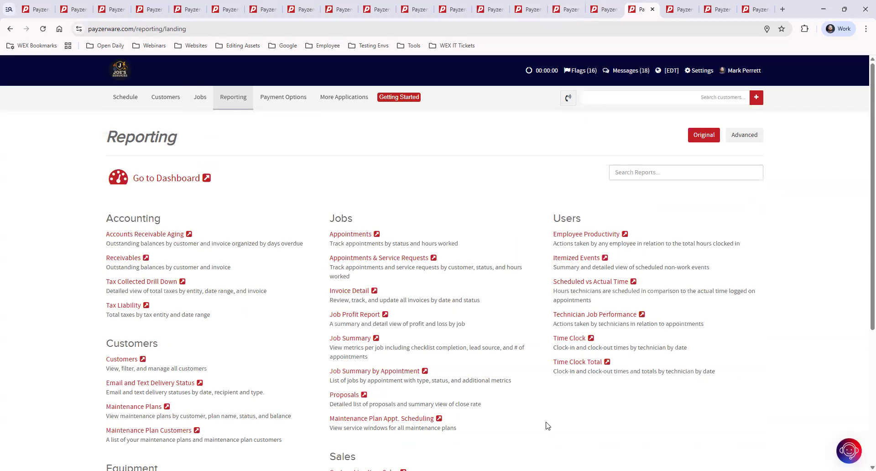
pyautogui.moveTo(324, 218); pyautogui.dragTo(364, 220)
pyautogui.moveTo(328, 395); pyautogui.dragTo(361, 394)
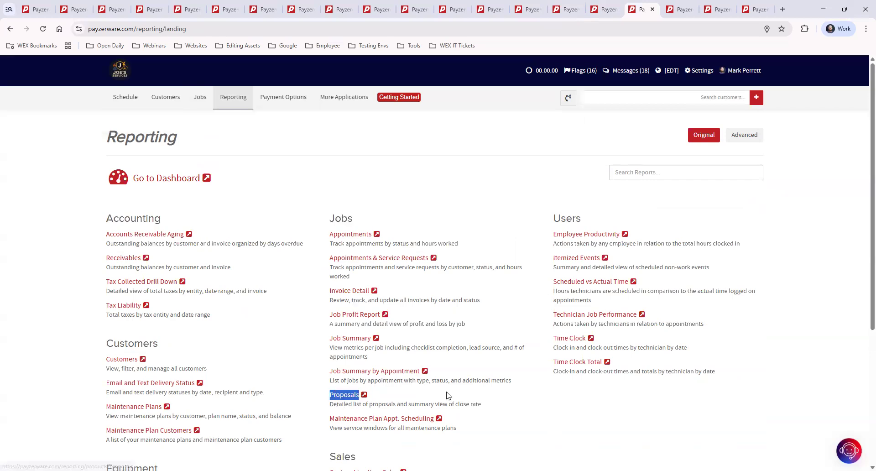
# Step: View the Proposals report and examine its close rate and opportunities won
pyautogui.click(682, 9)
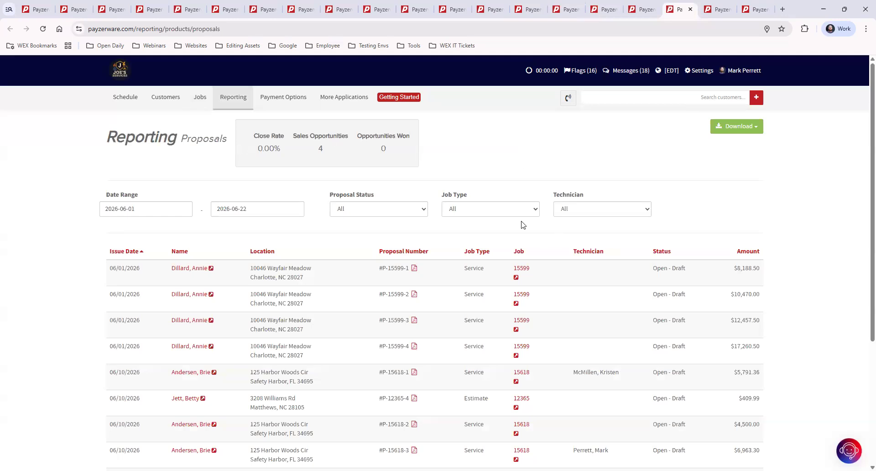
pyautogui.moveTo(258, 148); pyautogui.dragTo(282, 148)
pyautogui.click(518, 163)
pyautogui.doubleClick(383, 149)
pyautogui.click(466, 152)
# Step: View the Receivables report and look through its filters, filtered totals and invoice rows
pyautogui.click(719, 9)
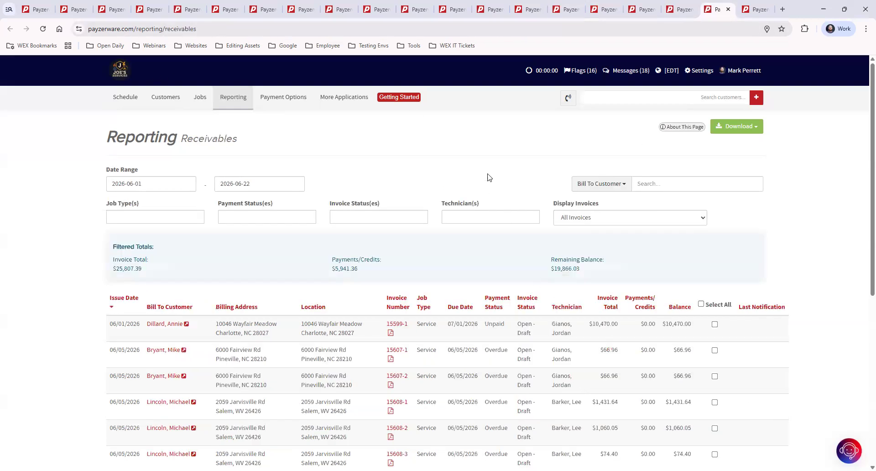
pyautogui.click(604, 10)
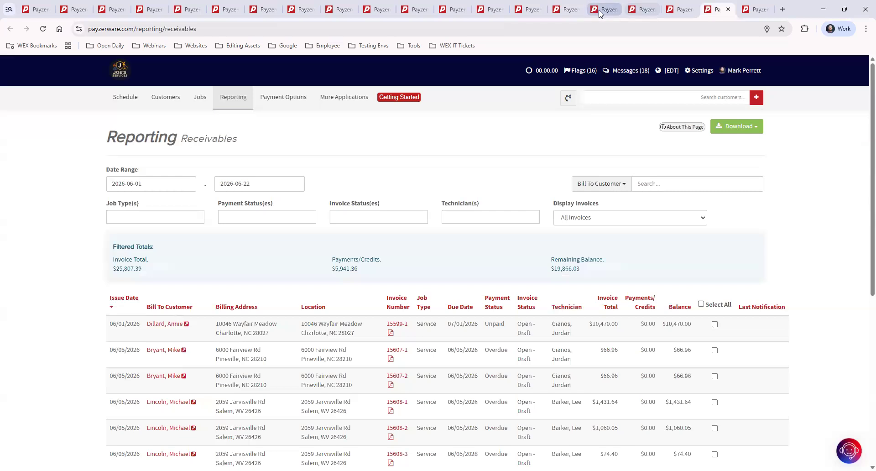
pyautogui.click(644, 10)
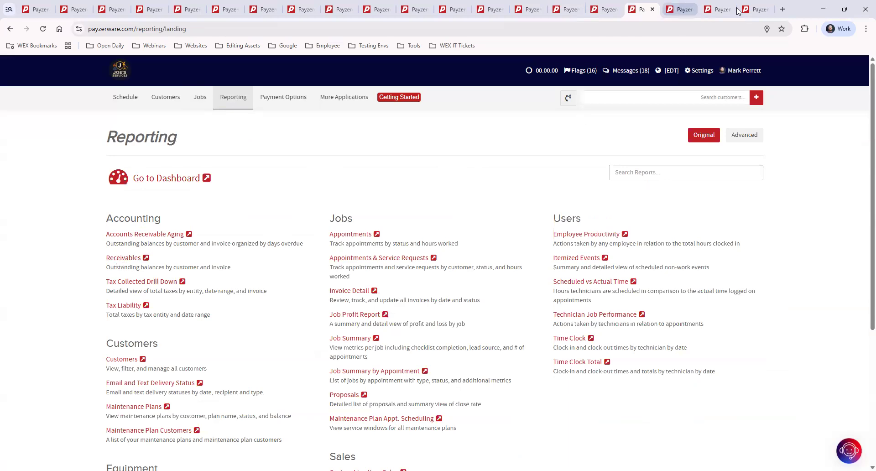
pyautogui.click(679, 8)
pyautogui.hotkey('ctrl', 'Tab')
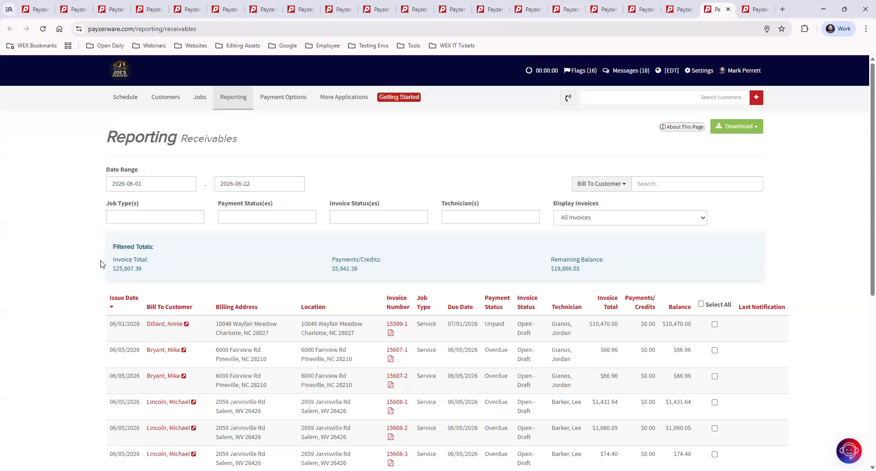
pyautogui.scroll(-2, 349, 358)
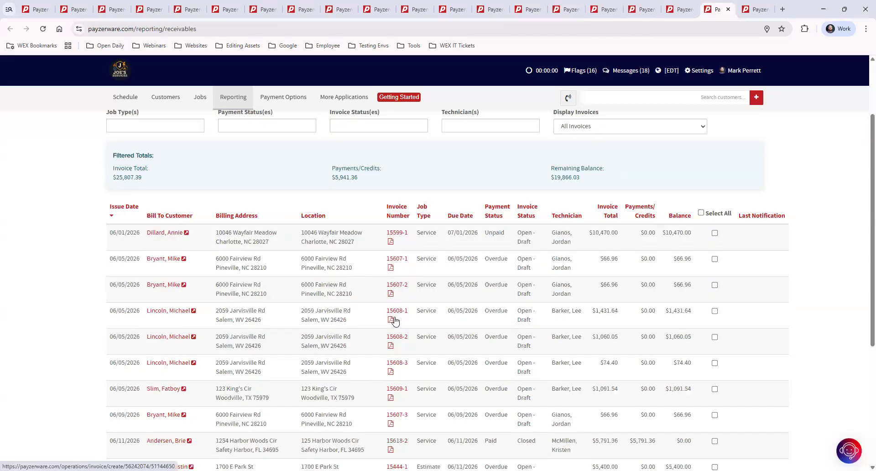
pyautogui.scroll(-2, 415, 303)
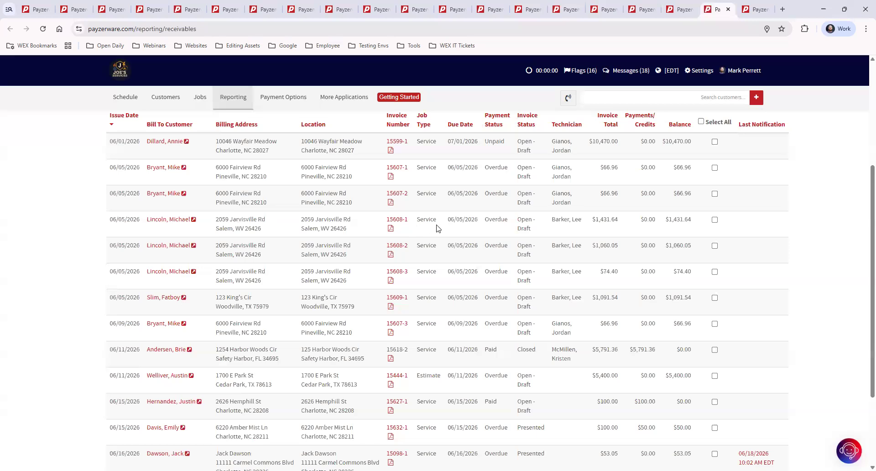
pyautogui.scroll(-2, 465, 222)
pyautogui.scroll(4, 474, 310)
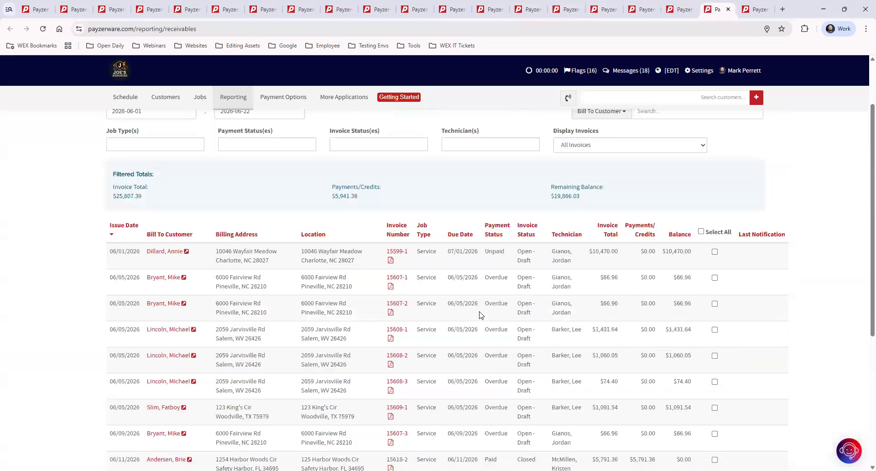
pyautogui.scroll(2, 479, 315)
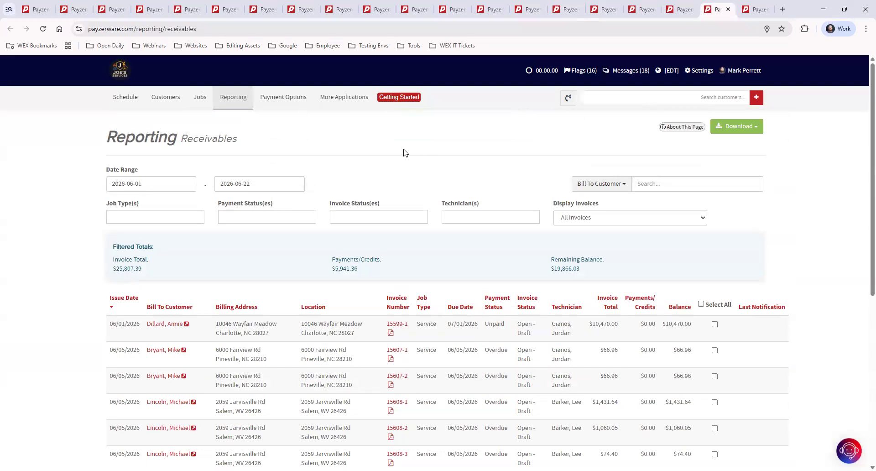
# Step: Filter the Receivables report by the Overdue payment status and examine the filtered invoice total
pyautogui.click(344, 216)
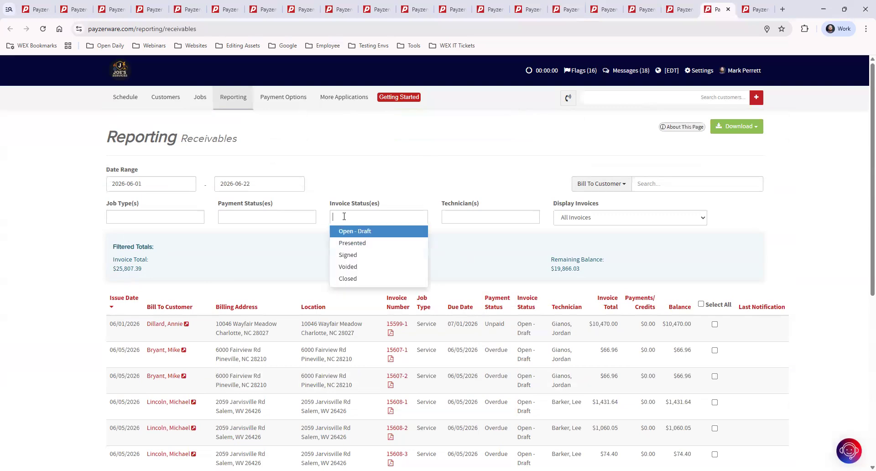
pyautogui.click(273, 215)
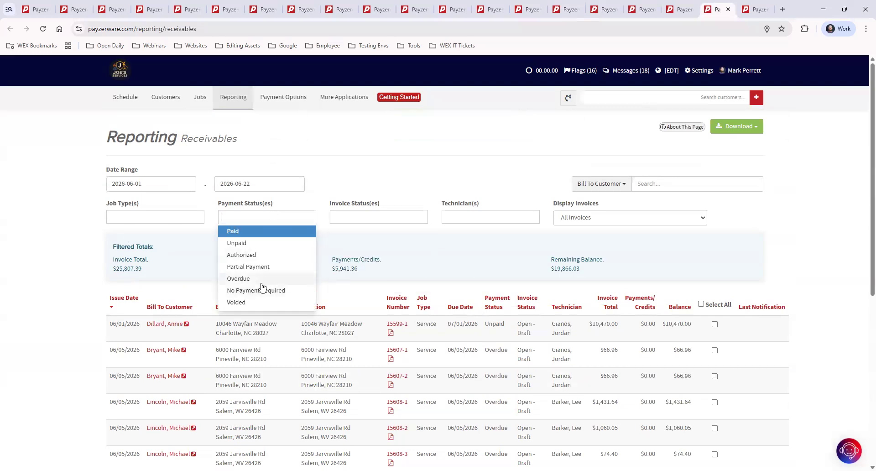
pyautogui.click(236, 279)
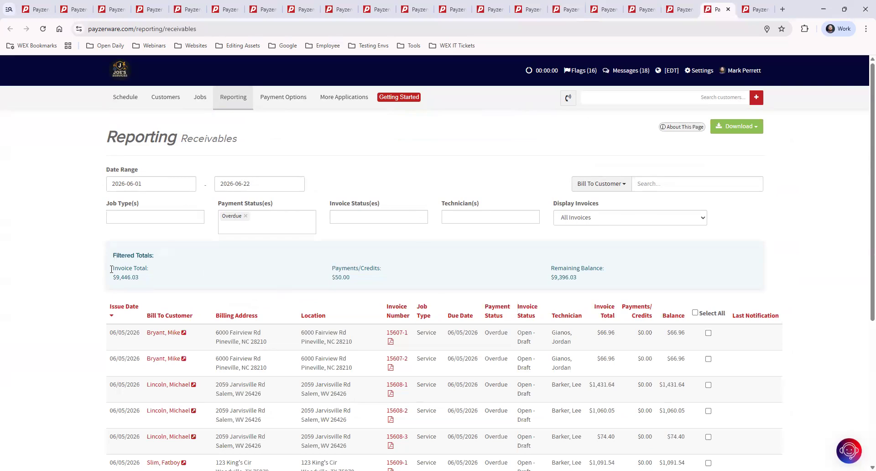
pyautogui.doubleClick(133, 277)
pyautogui.click(131, 249)
# Step: Select all overdue invoices in the Receivables report and look through the selected rows
pyautogui.click(695, 312)
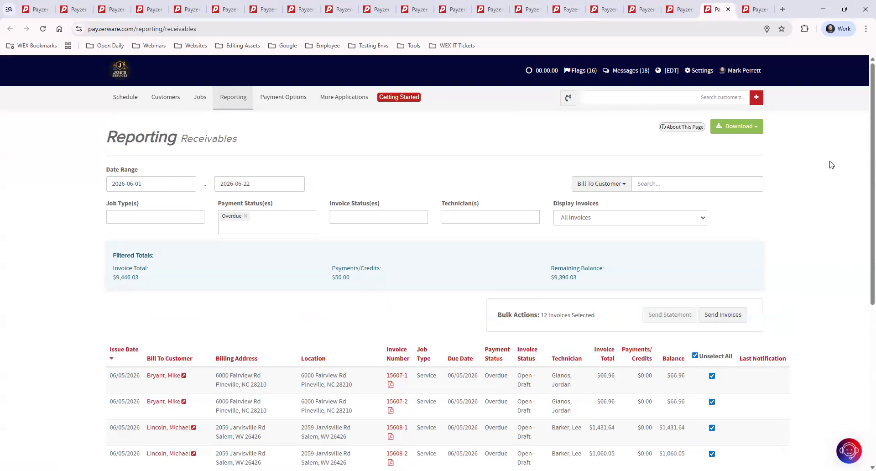
pyautogui.scroll(-5, 831, 165)
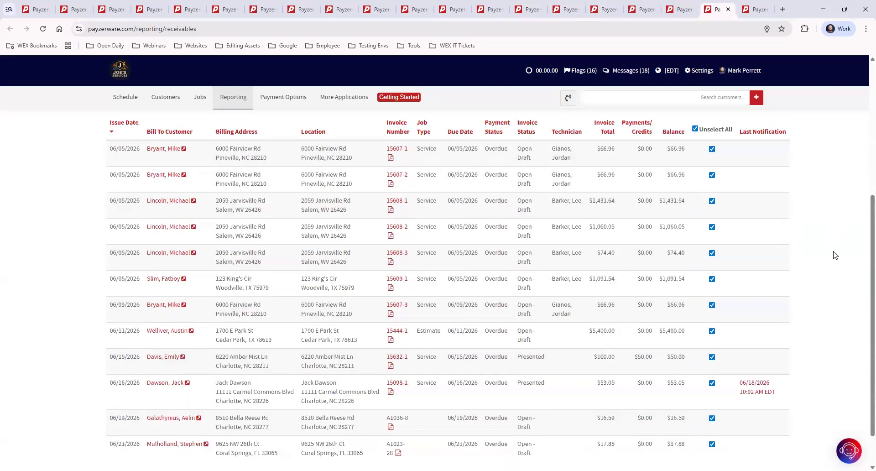
pyautogui.scroll(5, 834, 254)
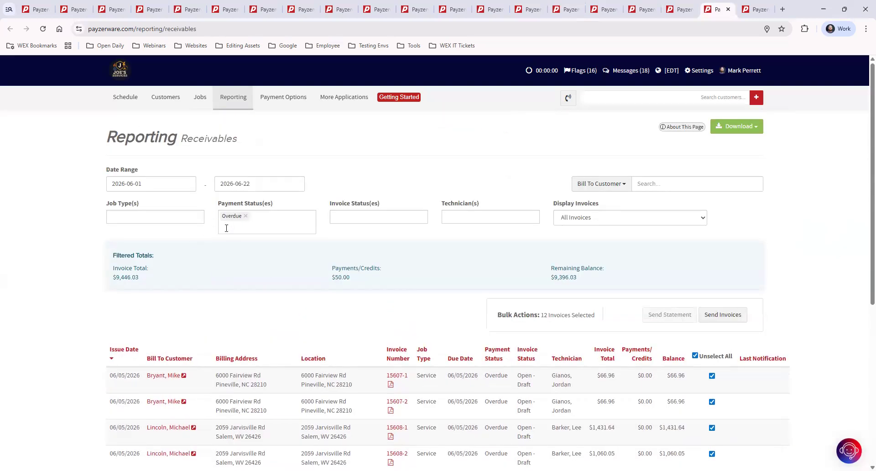
# Step: Review the recipients for sending the selected invoices in bulk, close without sending, and look over the selection again
pyautogui.click(719, 314)
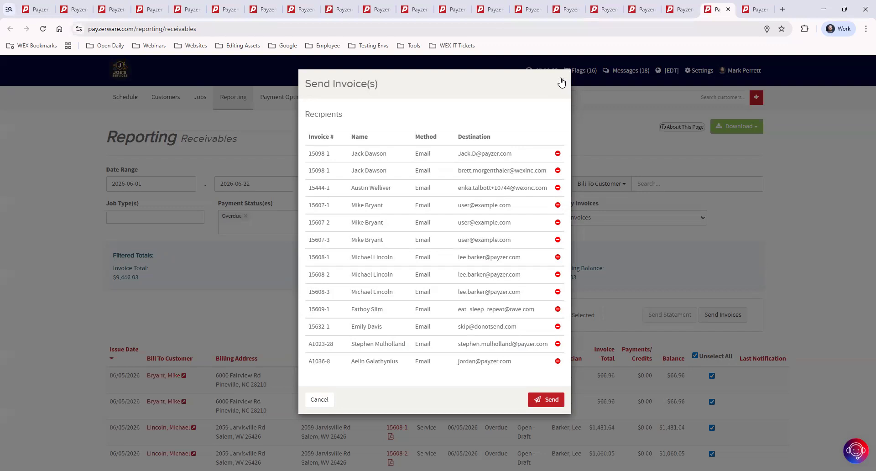
pyautogui.click(611, 137)
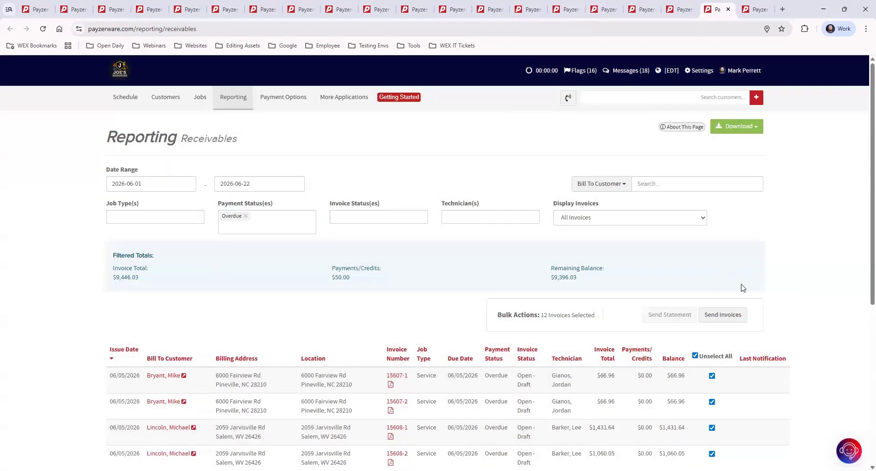
pyautogui.scroll(-1, 778, 289)
pyautogui.scroll(-2, 778, 289)
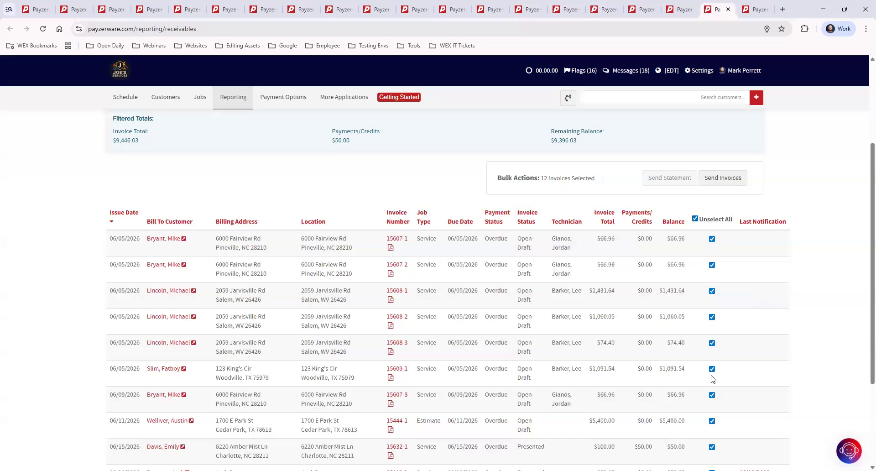
pyautogui.scroll(-1, 711, 379)
pyautogui.scroll(3, 711, 364)
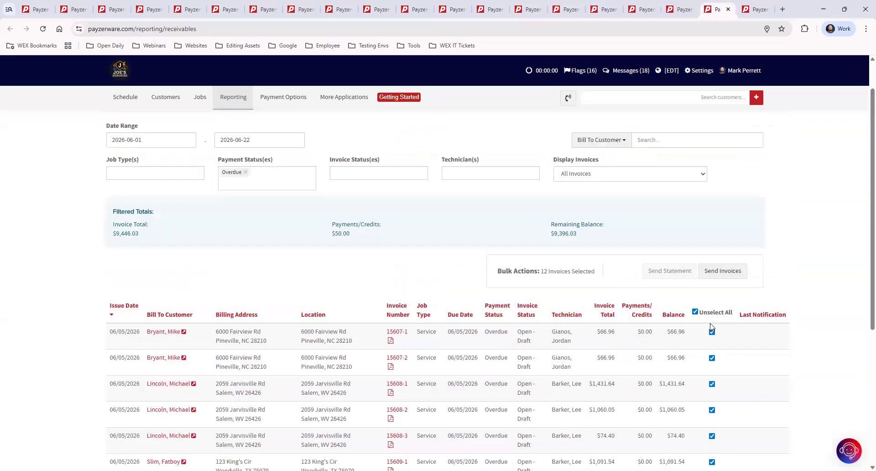
# Step: View the Job Summary report and return to the Reporting page to locate its Jobs reports
pyautogui.click(753, 10)
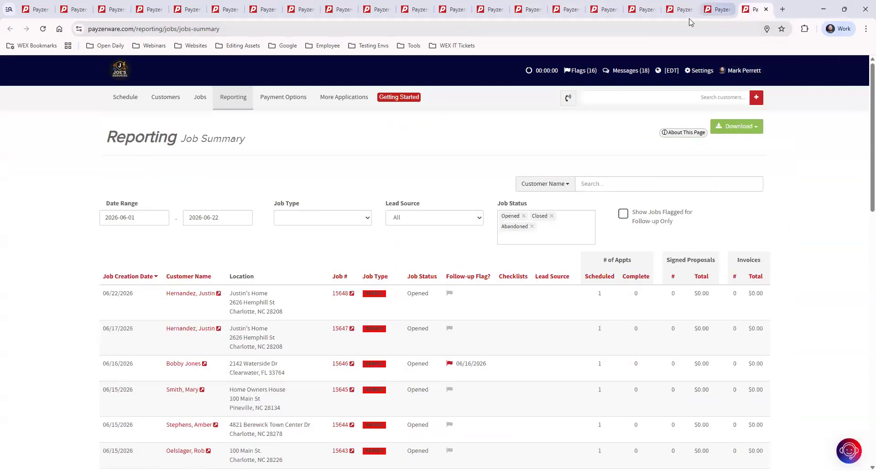
pyautogui.click(640, 10)
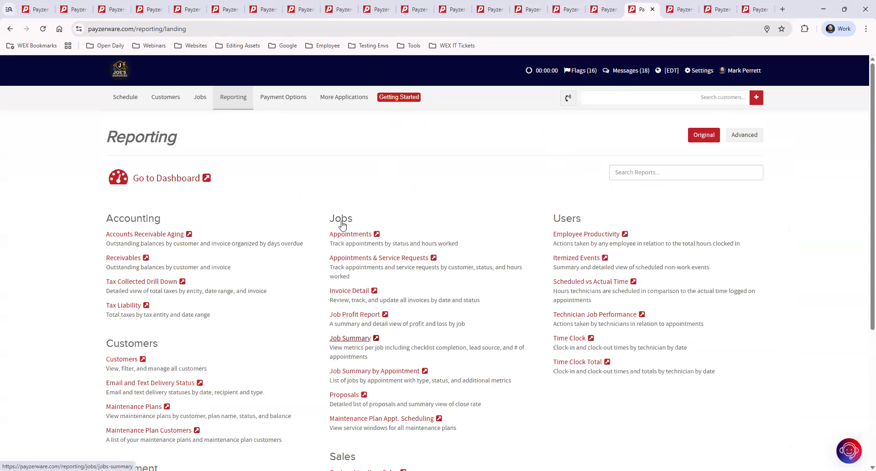
# Step: Return to the Job Summary report and examine its appointment, signed proposal and invoice column groups
pyautogui.click(759, 10)
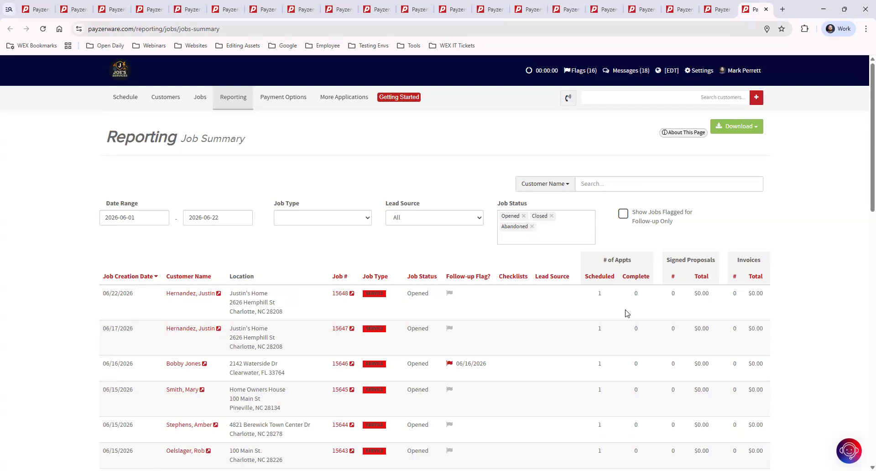
pyautogui.moveTo(601, 259); pyautogui.dragTo(736, 262)
pyautogui.click(811, 235)
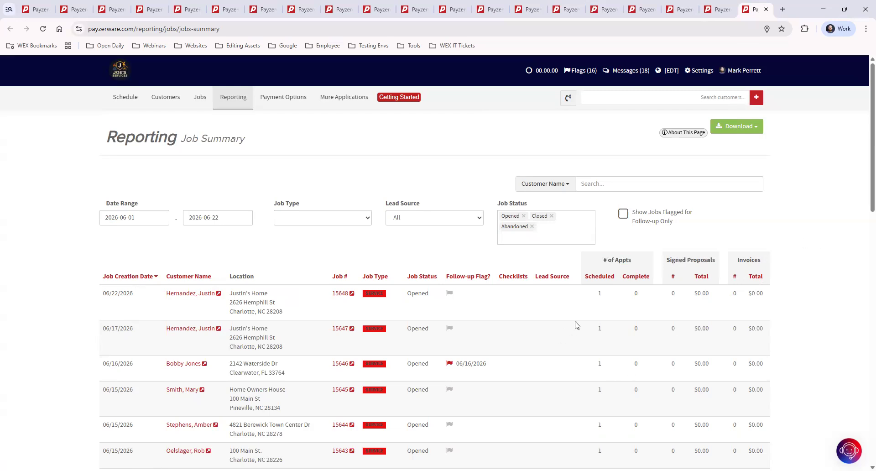
# Step: Compare the scheduled and completed appointment counts for the job created 06/17/2026 in the Job Summary report
pyautogui.doubleClick(609, 328)
pyautogui.doubleClick(639, 329)
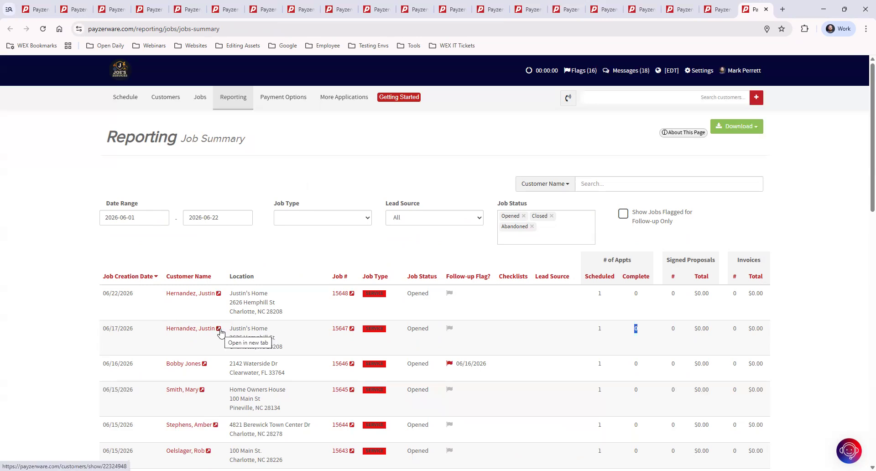
pyautogui.doubleClick(593, 330)
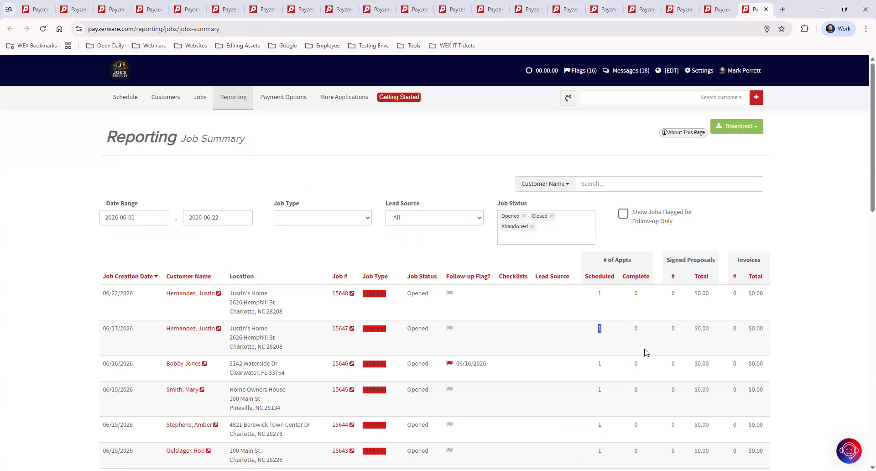
pyautogui.doubleClick(637, 330)
pyautogui.click(354, 346)
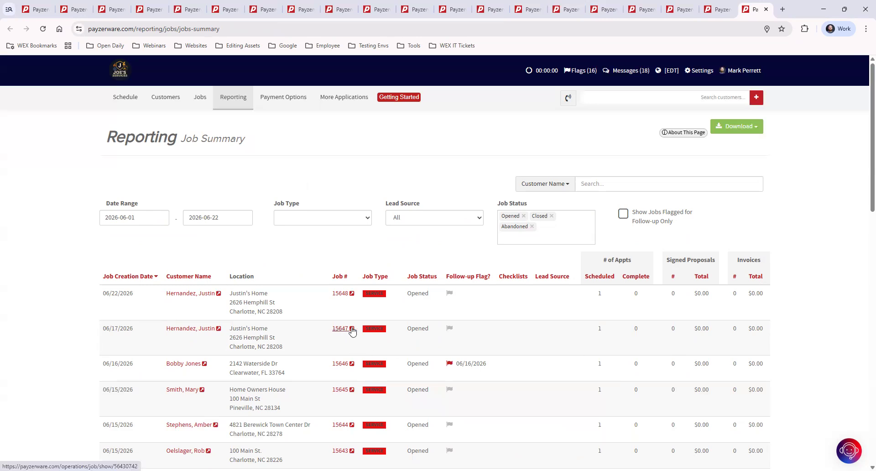
# Step: Look through the Job Summary rows and check the signed proposal and invoice counts for the job created 06/22/2026
pyautogui.scroll(-2, 669, 360)
pyautogui.scroll(-4, 669, 360)
pyautogui.scroll(6, 669, 361)
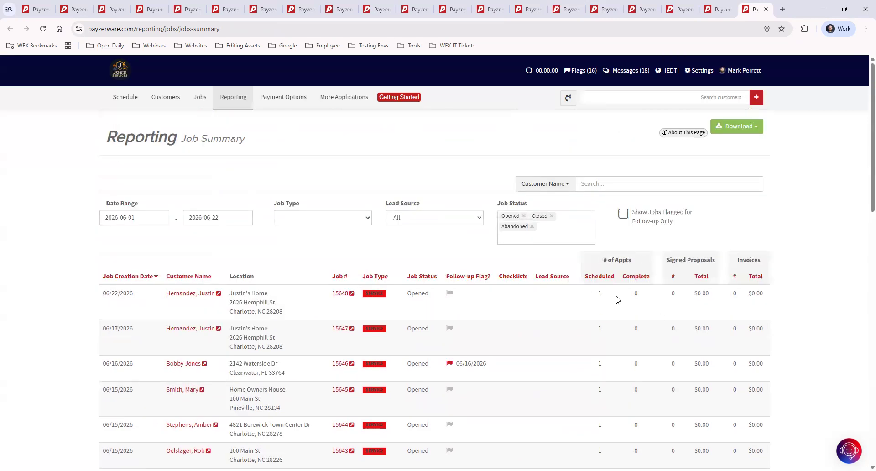
pyautogui.doubleClick(672, 294)
pyautogui.doubleClick(739, 295)
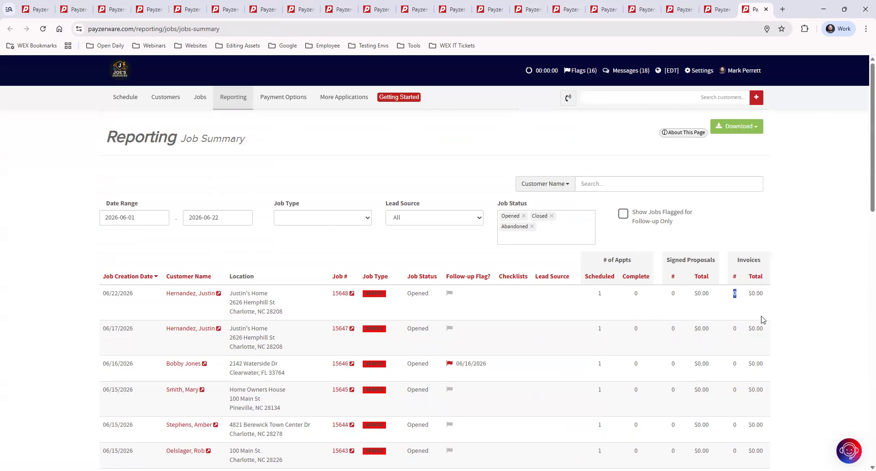